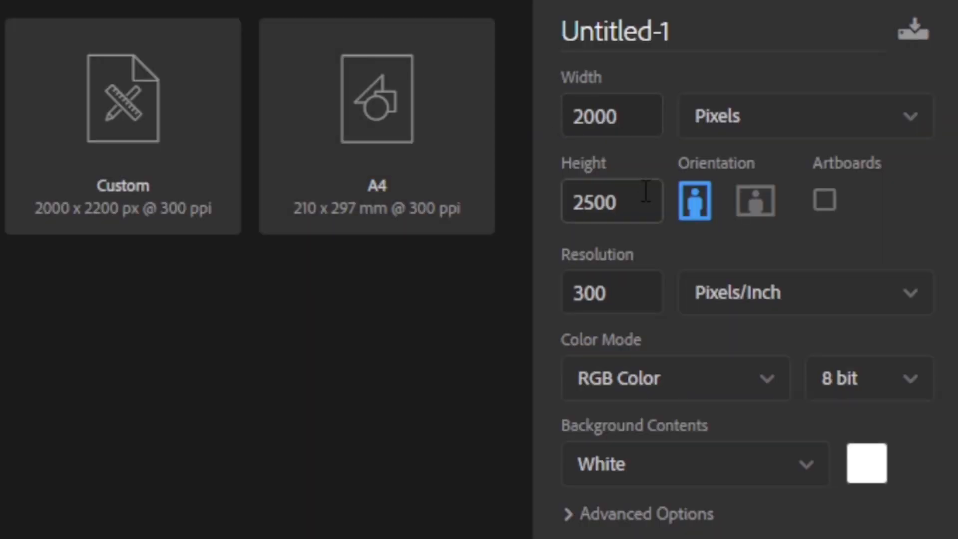
# Create a new document named MOTHERS DAY with a height of 2000 pixels, matching its 2000-pixel width, at 300 pixels/inch.
pyautogui.moveTo(645, 190); pyautogui.dragTo(539, 193)
pyautogui.write('2000')
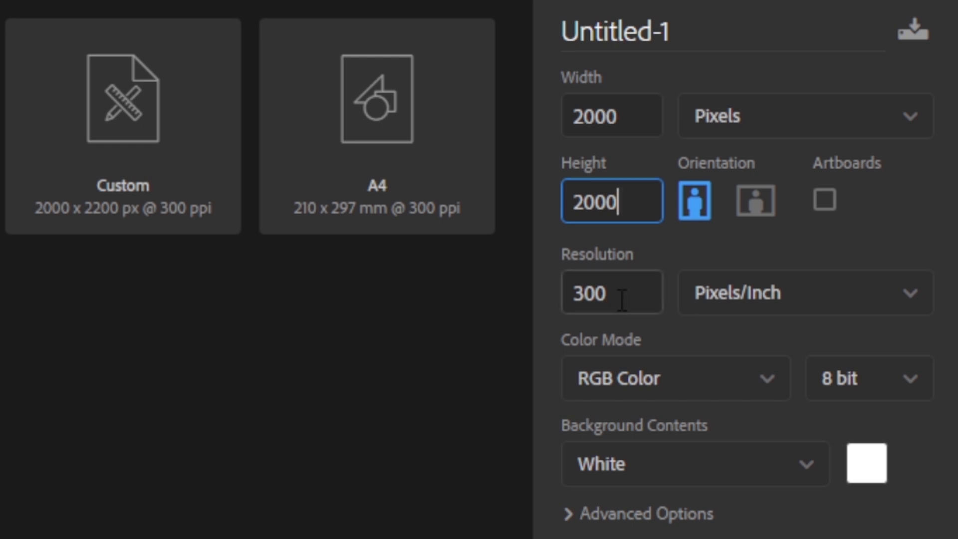
pyautogui.press('Tab')
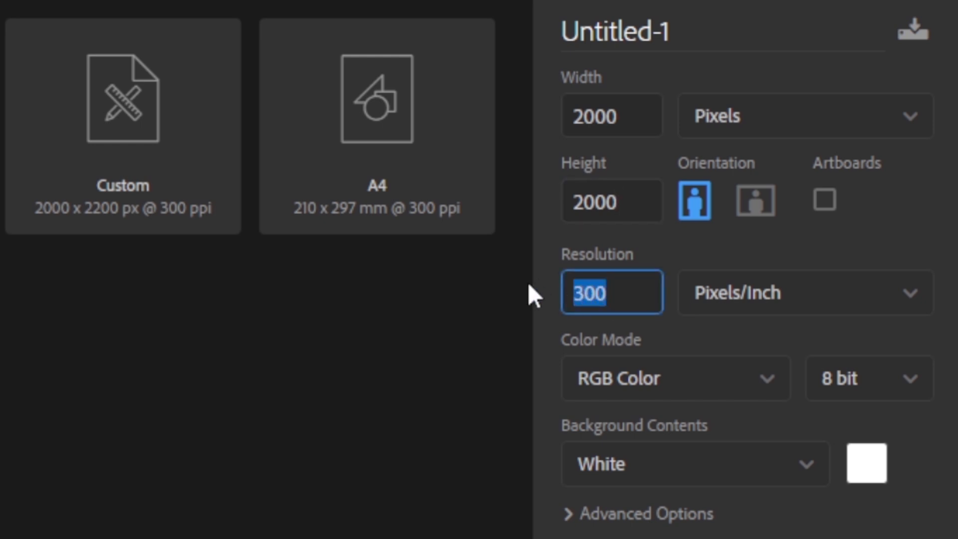
pyautogui.click(704, 31)
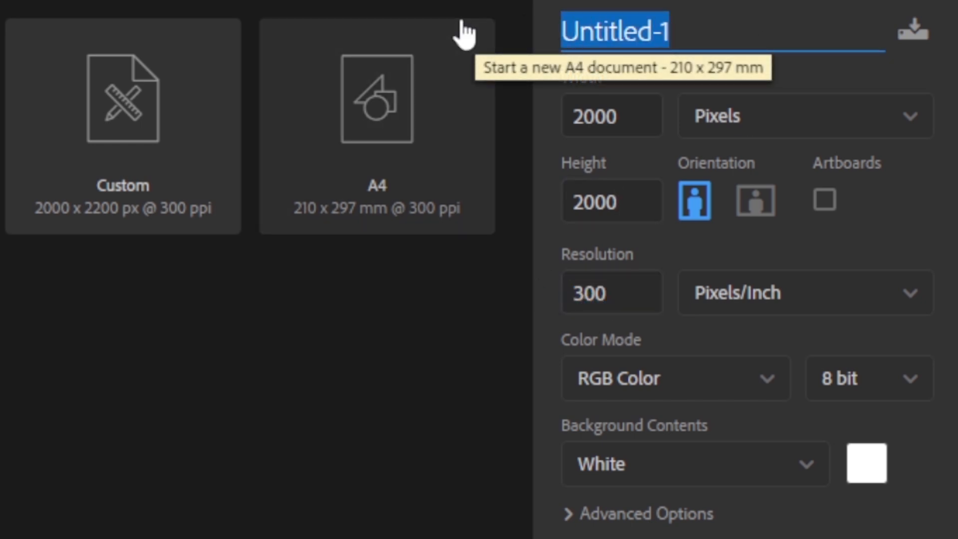
pyautogui.write('MOTHERS DAY')
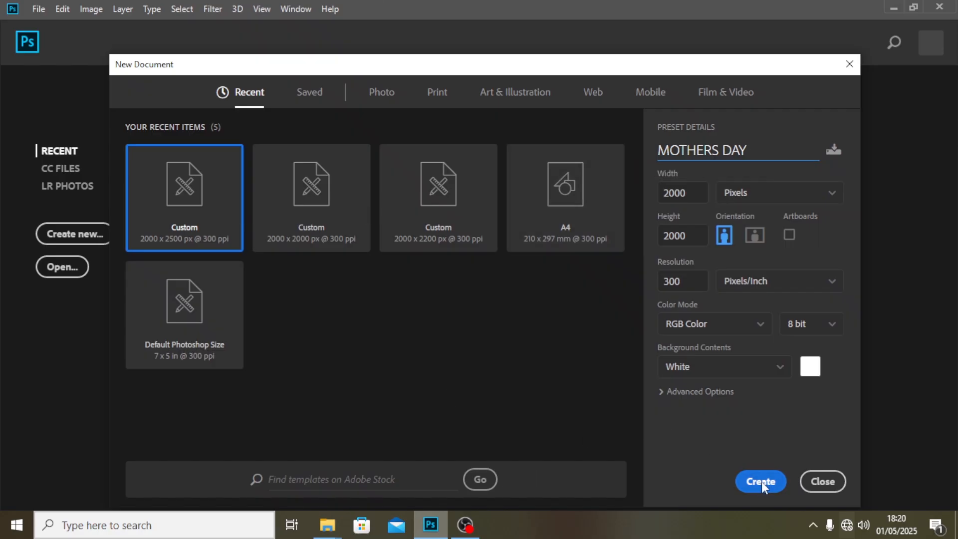
pyautogui.click(760, 481)
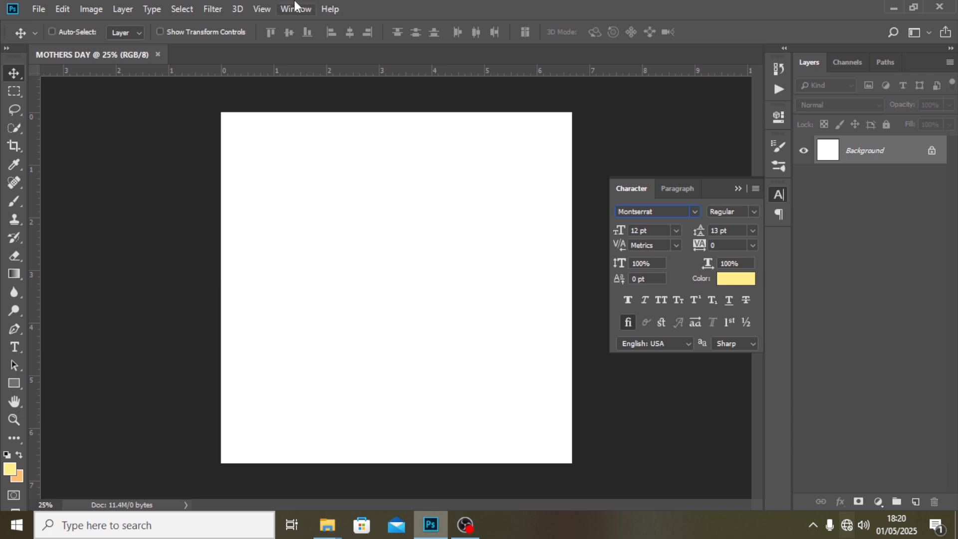
# Add a guide layout with 2 columns, 2 rows and 0.3 in margins on all sides of the canvas.
pyautogui.click(259, 9)
pyautogui.click(327, 392)
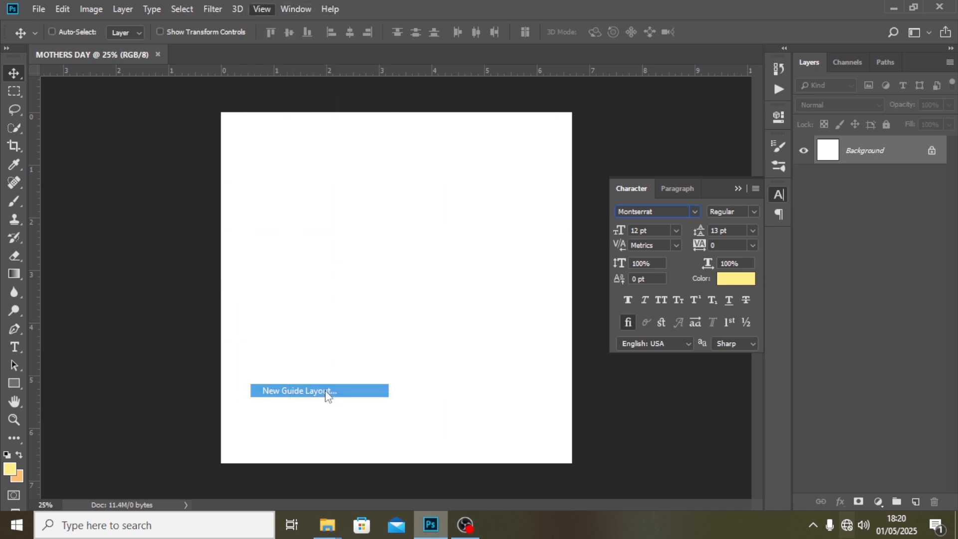
pyautogui.moveTo(504, 179); pyautogui.dragTo(376, 186)
pyautogui.write('2')
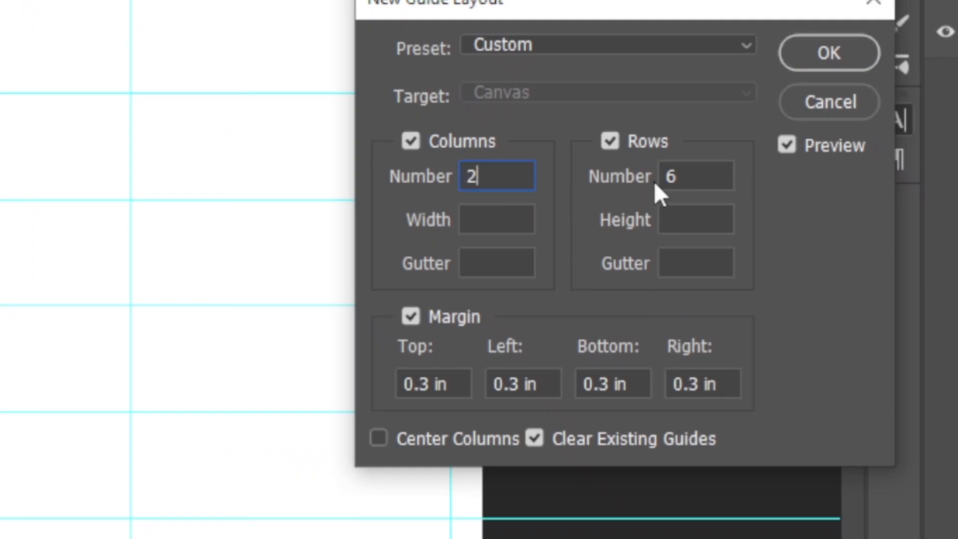
pyautogui.moveTo(696, 175); pyautogui.dragTo(615, 188)
pyautogui.write('2')
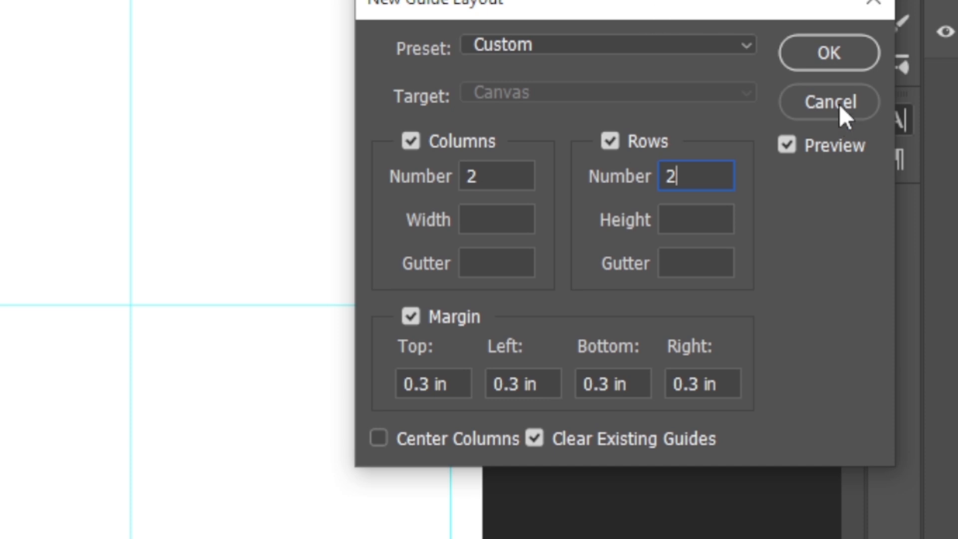
pyautogui.moveTo(456, 384); pyautogui.dragTo(358, 375)
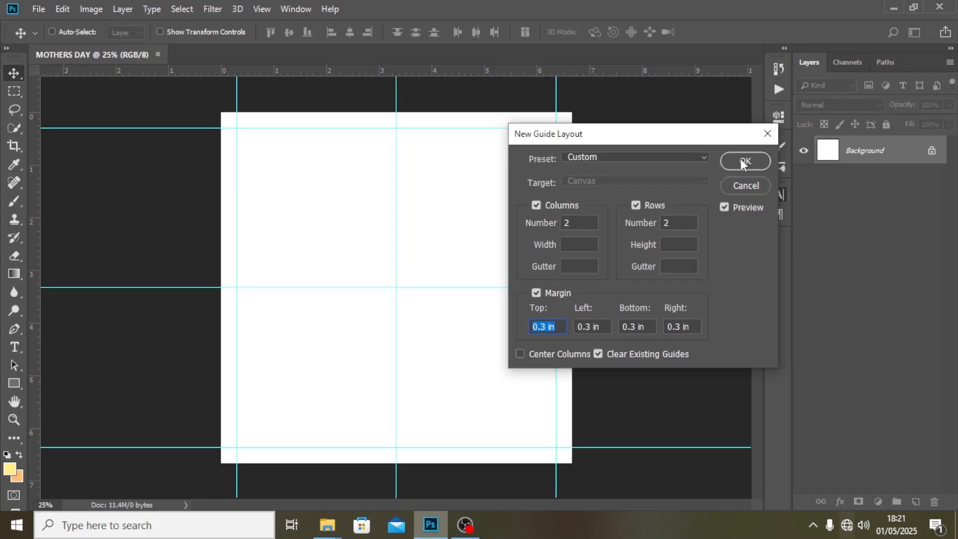
pyautogui.click(829, 53)
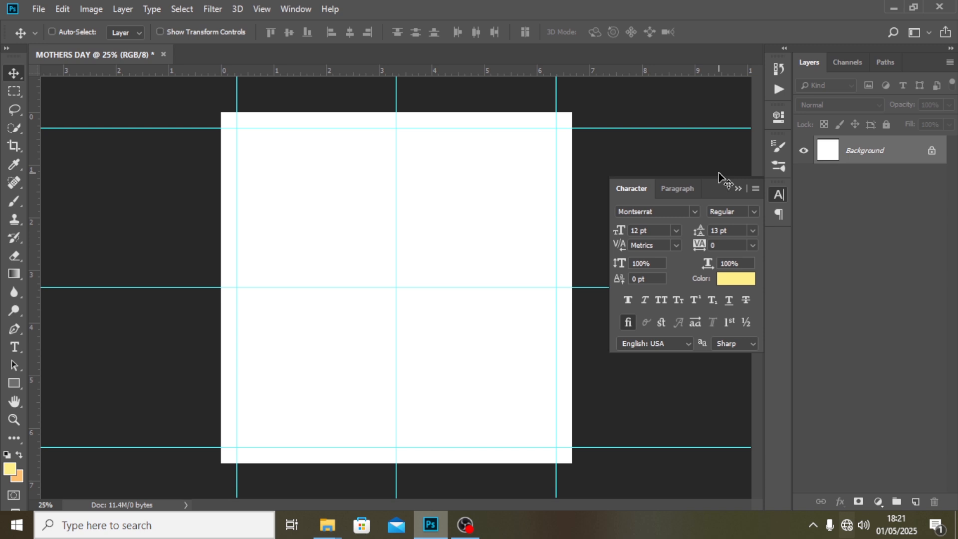
# Place the GLOW copy image from the FILES folder inside folder 9 as an embedded background and collapse the Character panel.
pyautogui.click(40, 6)
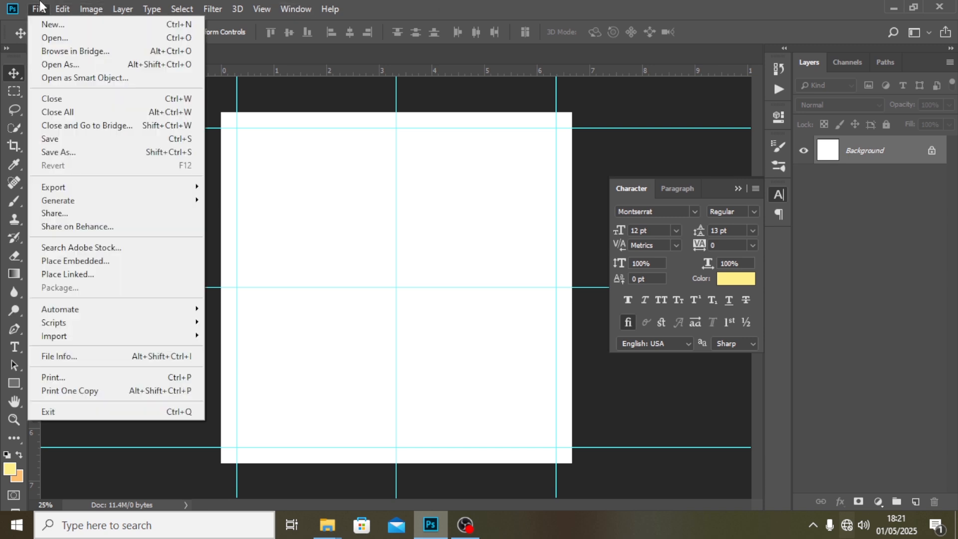
pyautogui.click(100, 261)
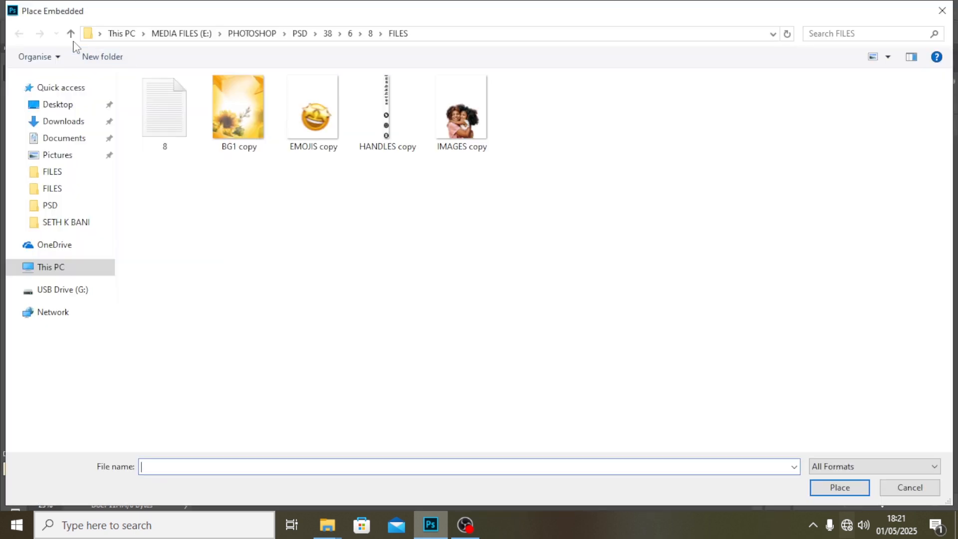
pyautogui.click(72, 34)
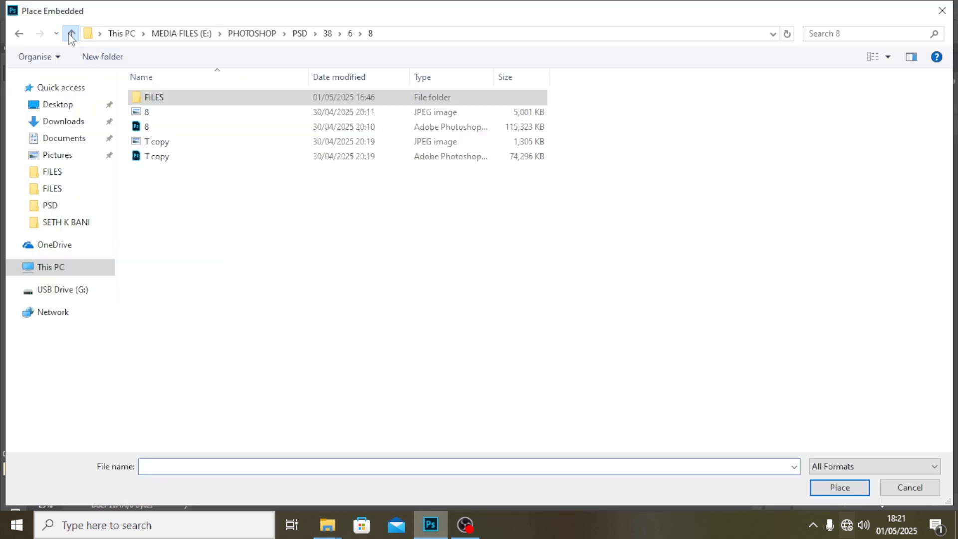
pyautogui.click(71, 34)
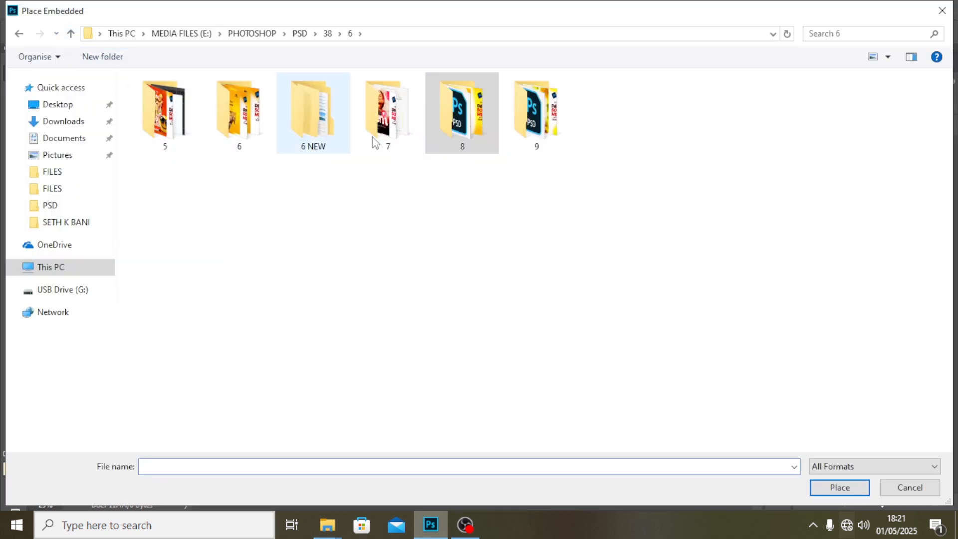
pyautogui.doubleClick(549, 124)
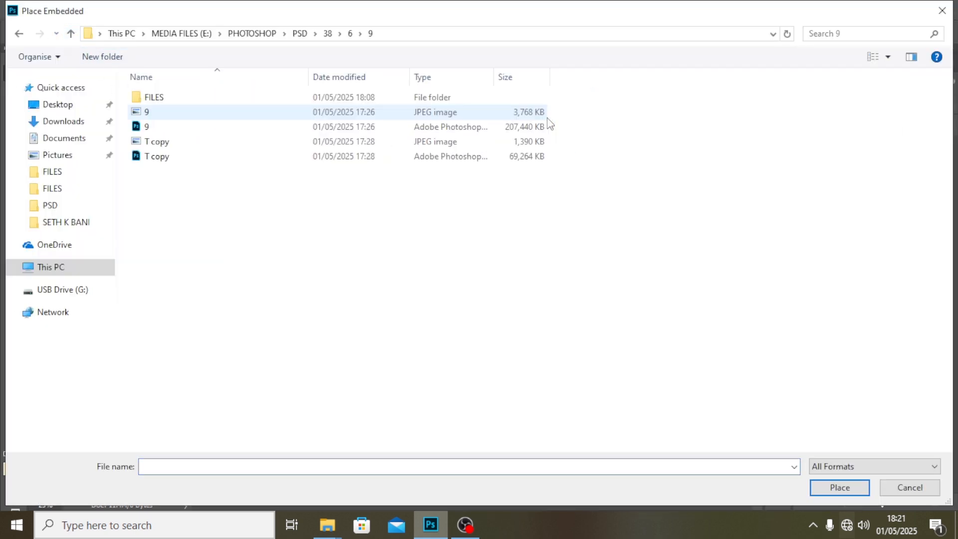
pyautogui.doubleClick(186, 100)
pyautogui.click(341, 121)
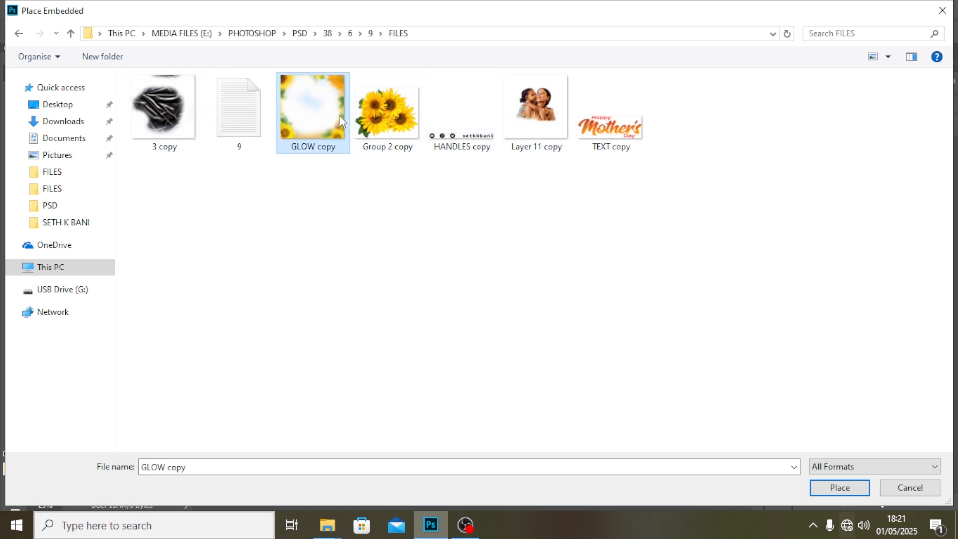
pyautogui.click(860, 493)
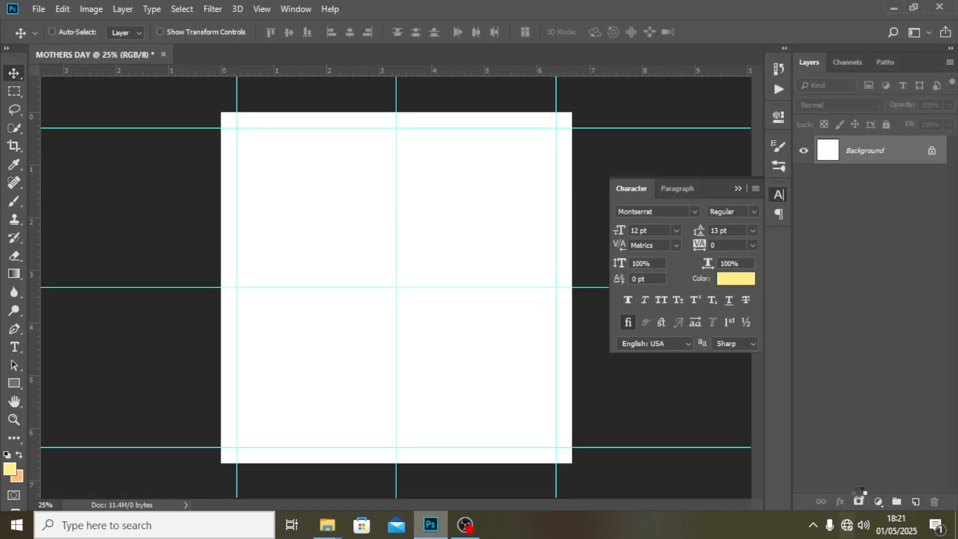
pyautogui.press('Return')
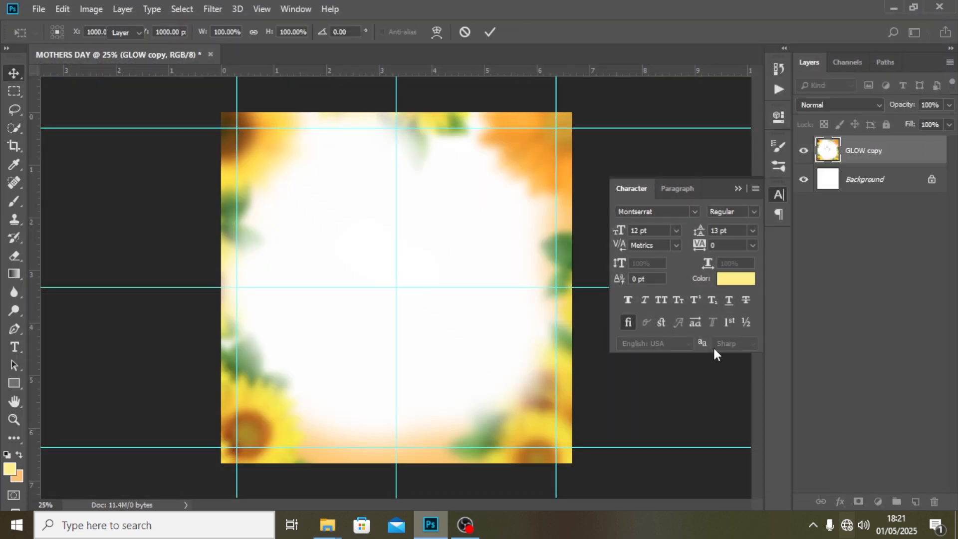
pyautogui.click(737, 189)
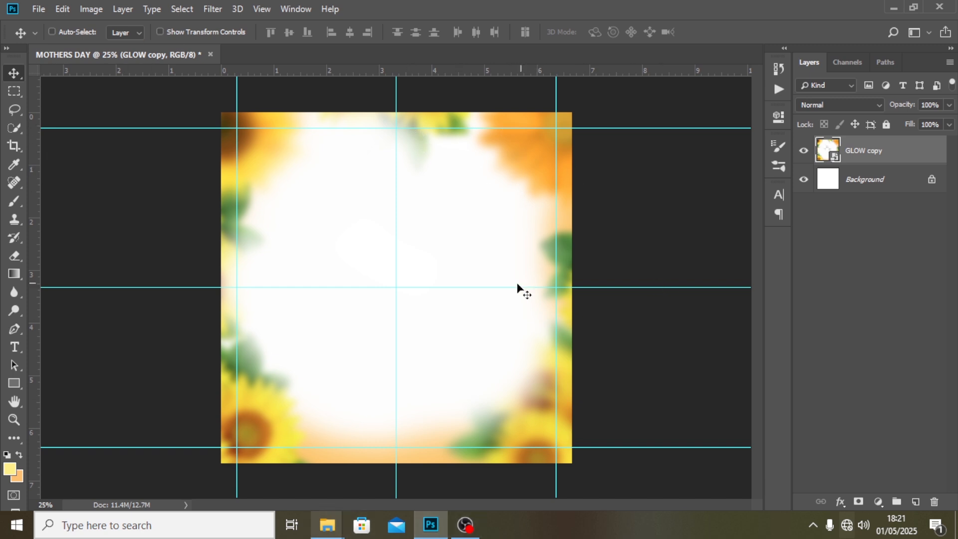
# Group the GLOW copy layer, name the group BG and collapse it.
pyautogui.hotkey('ctrl', 'g')
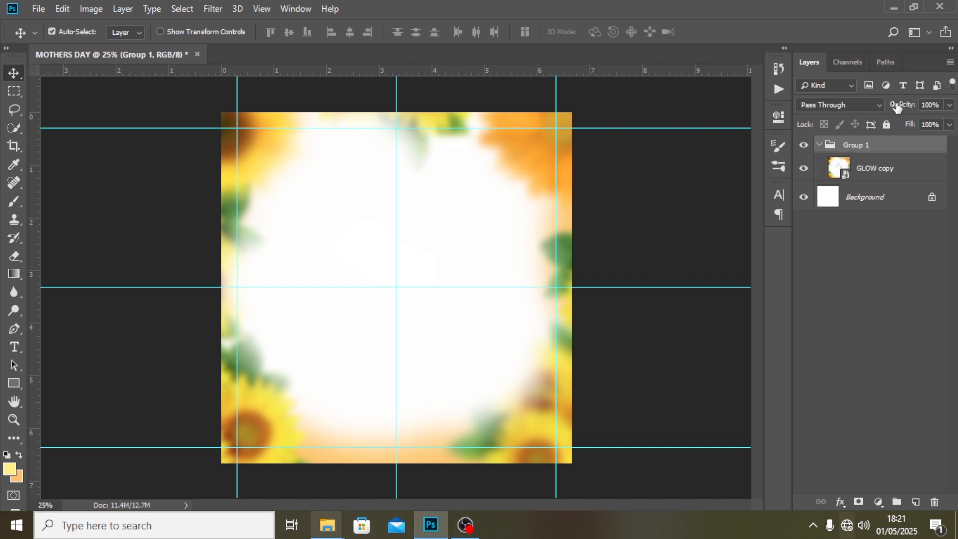
pyautogui.doubleClick(857, 144)
pyautogui.write('BG')
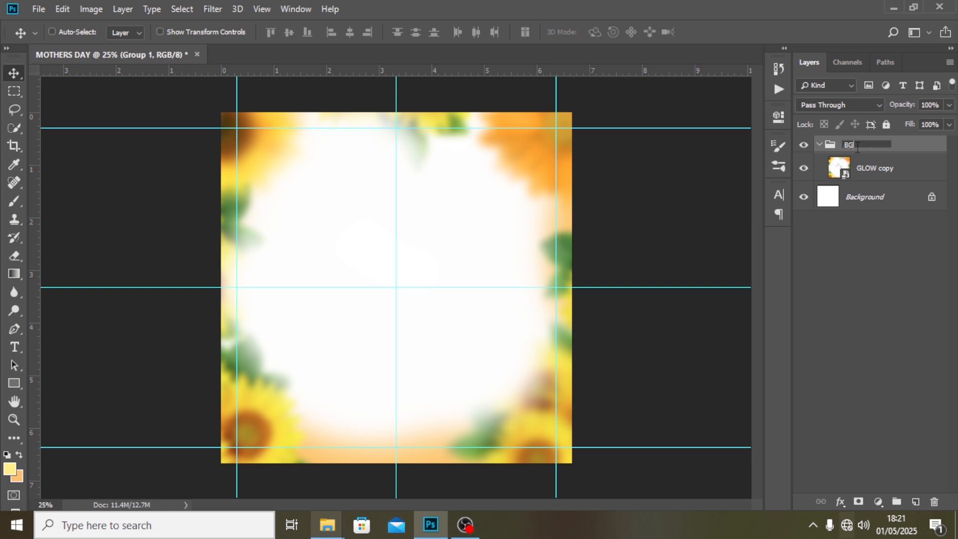
pyautogui.press('Return')
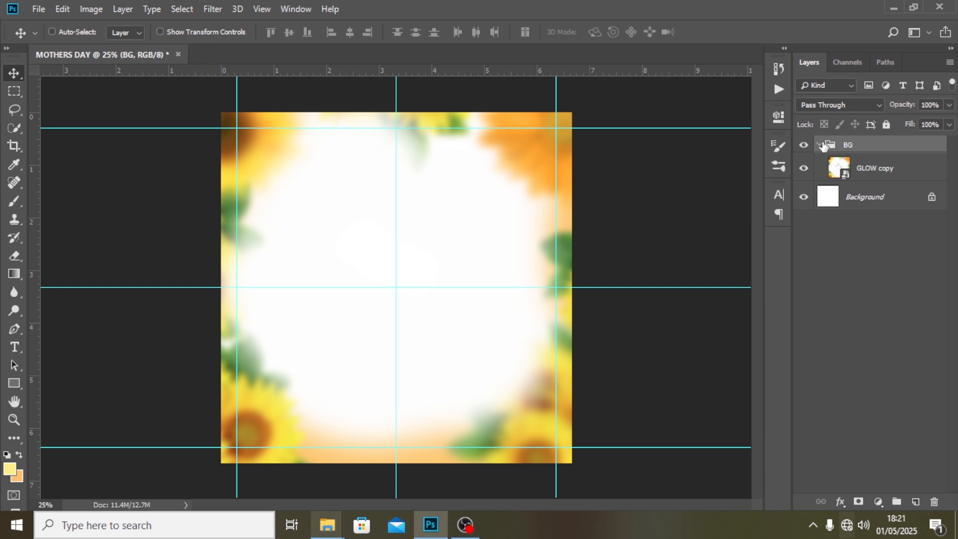
pyautogui.click(821, 145)
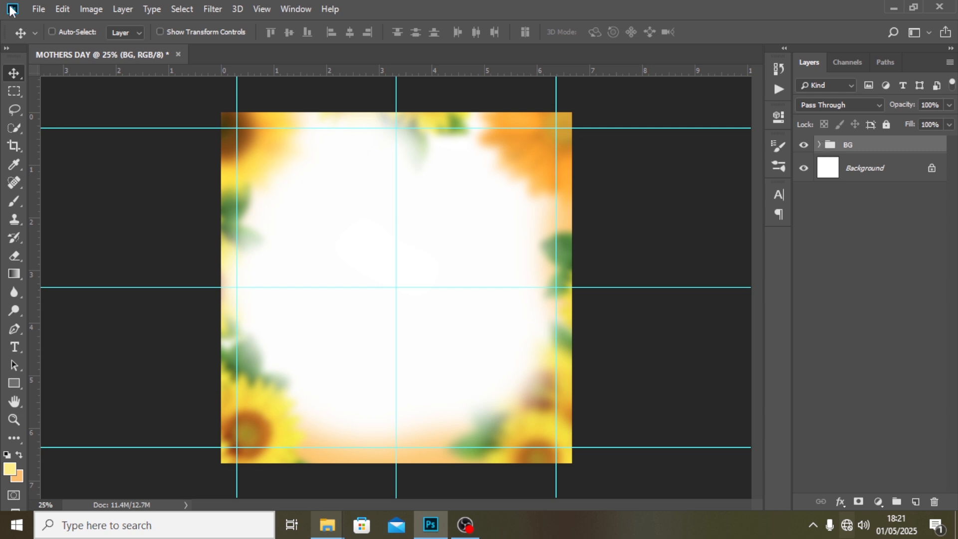
# Place the Layer 11 copy photo of the mother and daughter as an embedded image at its default size.
pyautogui.click(39, 9)
pyautogui.click(104, 260)
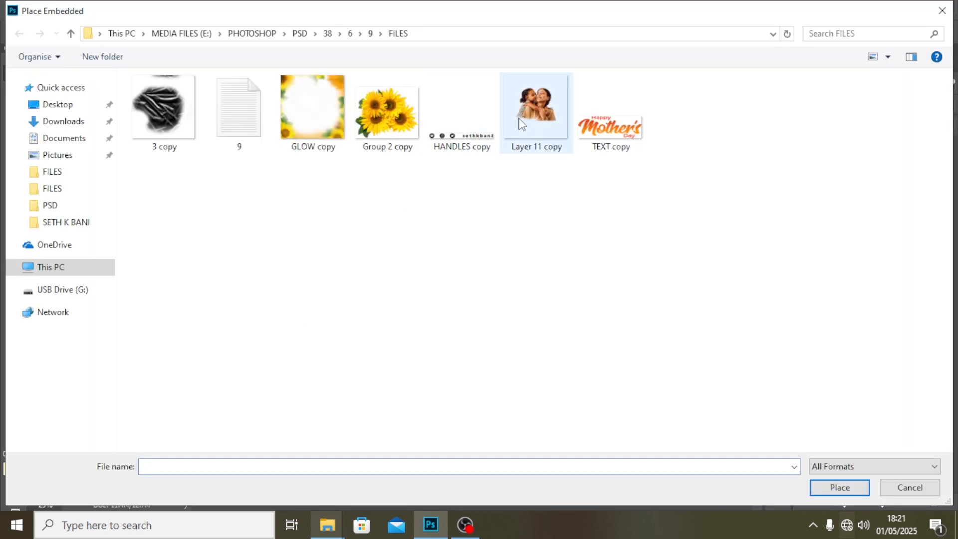
pyautogui.click(521, 120)
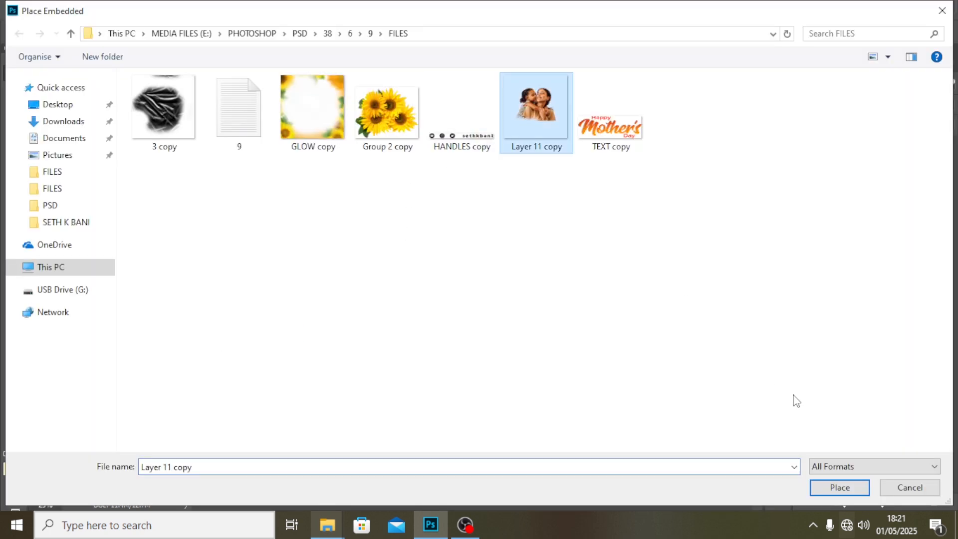
pyautogui.click(840, 488)
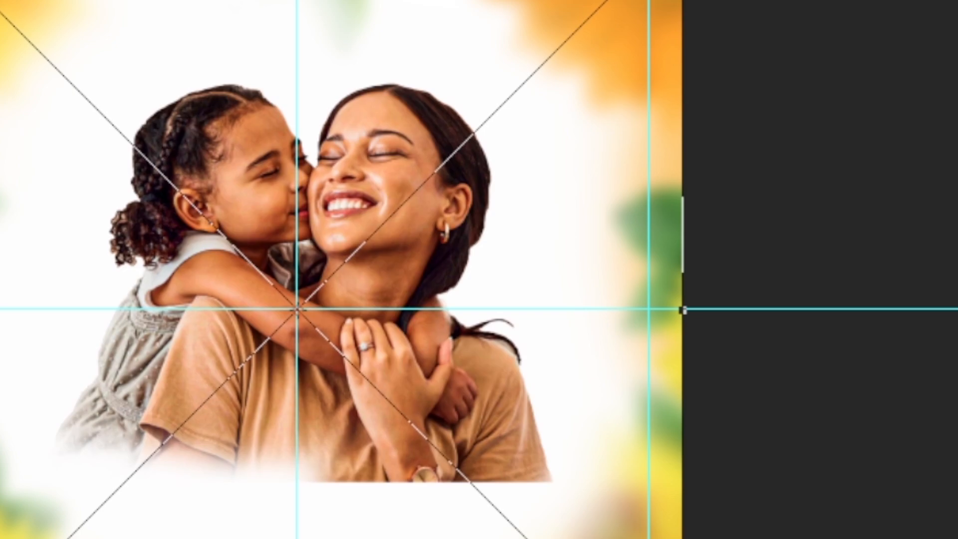
pyautogui.press('Return')
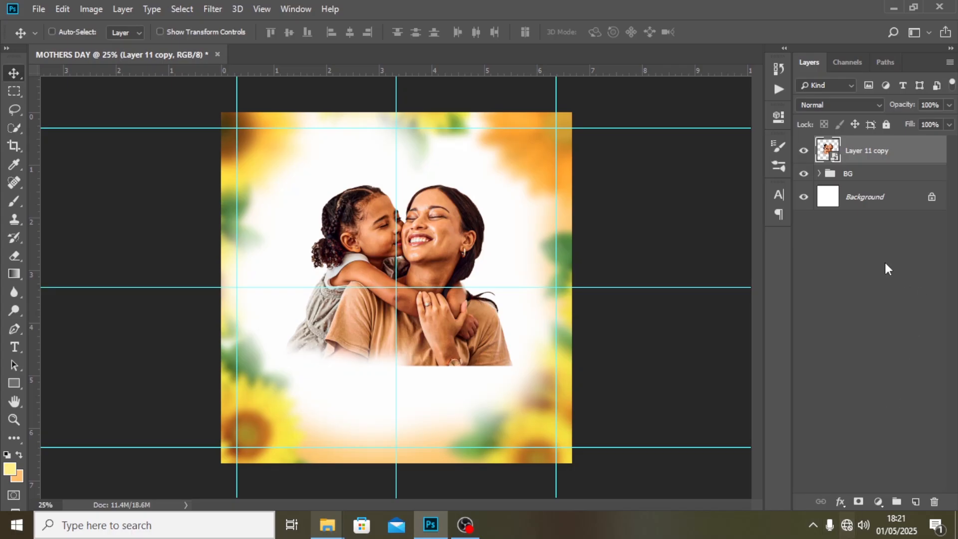
# Add a layer mask to the photo and brush black along its hard lower edge to fade it out.
pyautogui.click(858, 503)
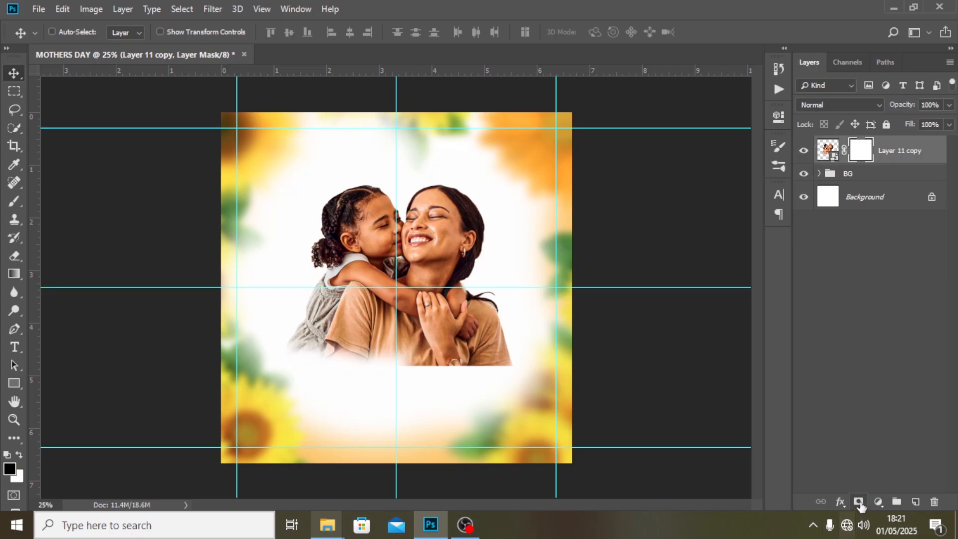
pyautogui.press('b')
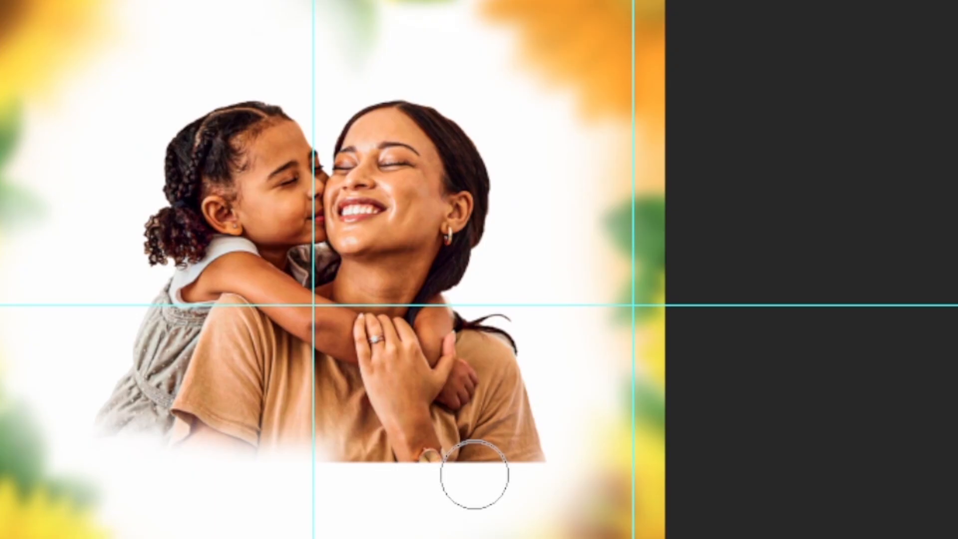
pyautogui.moveTo(543, 460)
pyautogui.mouseDown()
pyautogui.moveTo(422, 490)
pyautogui.moveTo(289, 489)
pyautogui.moveTo(542, 473)
pyautogui.moveTo(450, 493)
pyautogui.mouseUp()
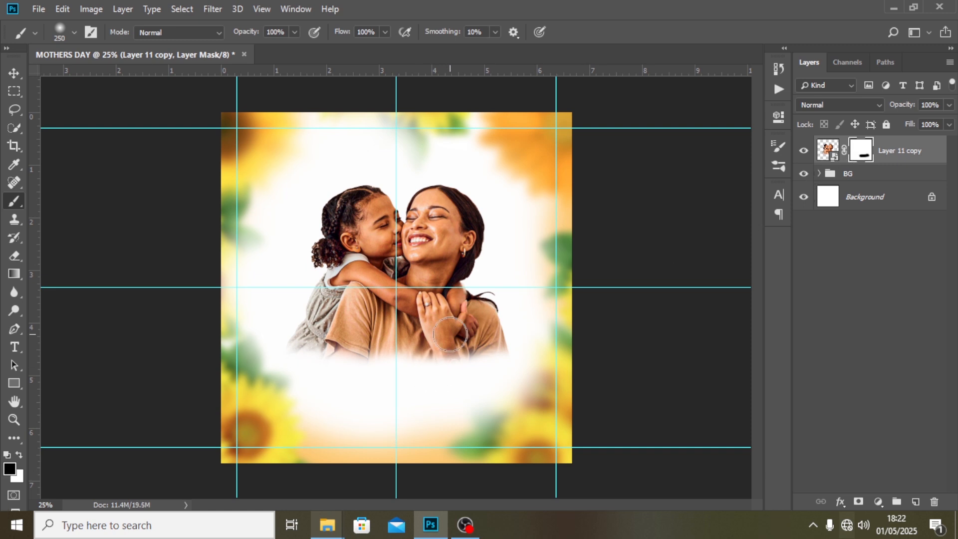
# Group the masked photo layer under the name IMAGE, collapse it, and select the BG group.
pyautogui.hotkey('ctrl', 'g')
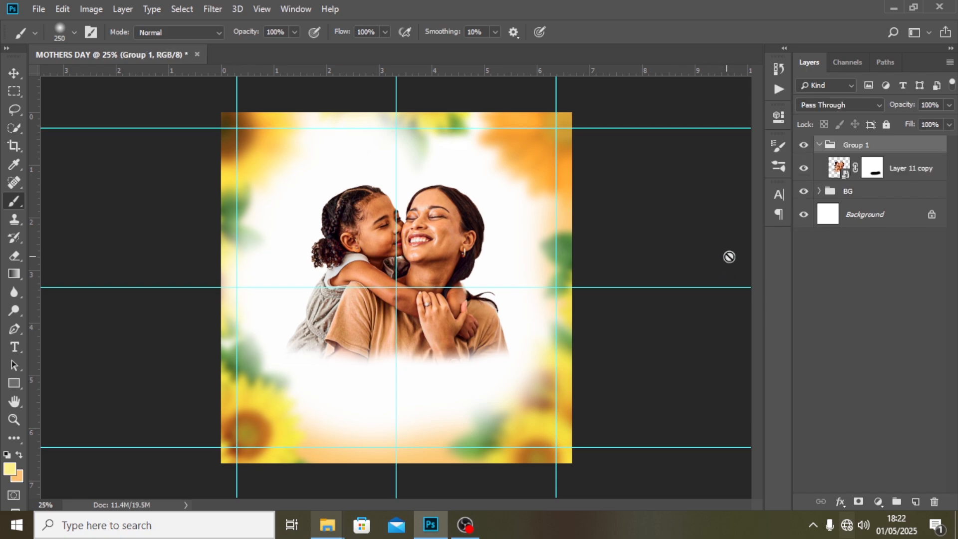
pyautogui.doubleClick(851, 146)
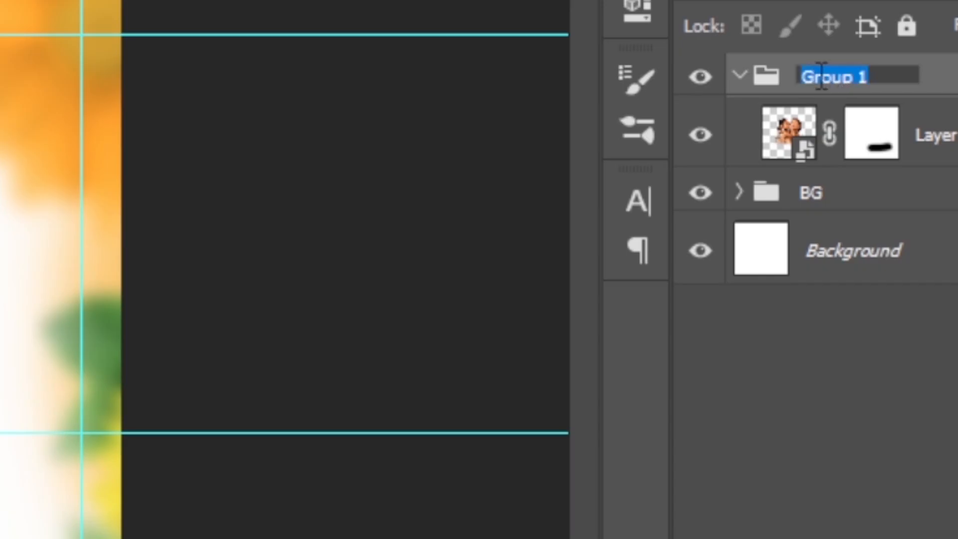
pyautogui.write('IMAGE')
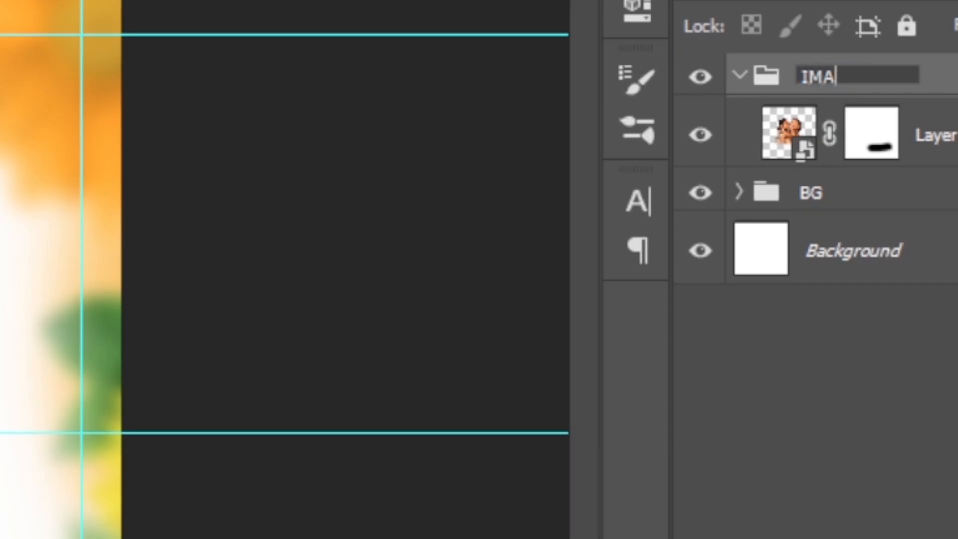
pyautogui.press('Return')
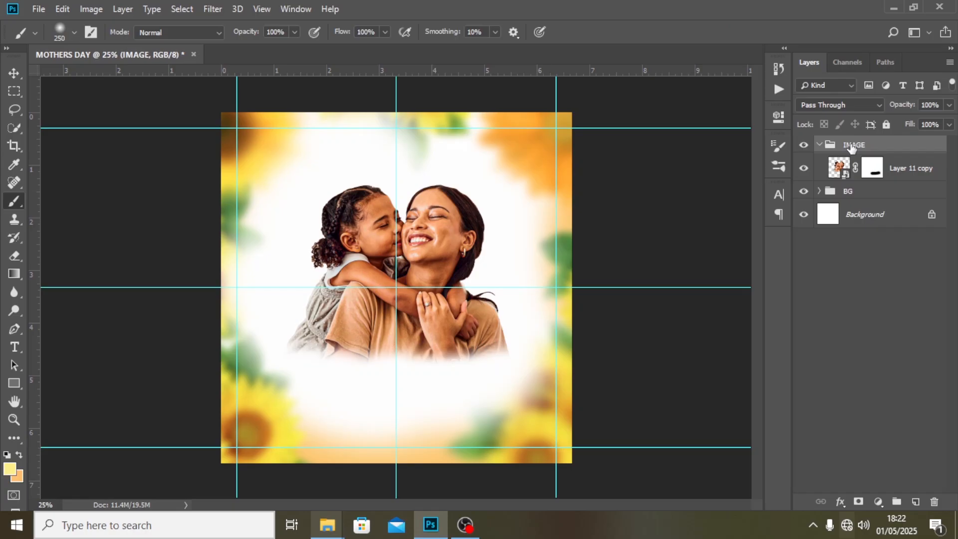
pyautogui.click(818, 145)
pyautogui.click(850, 164)
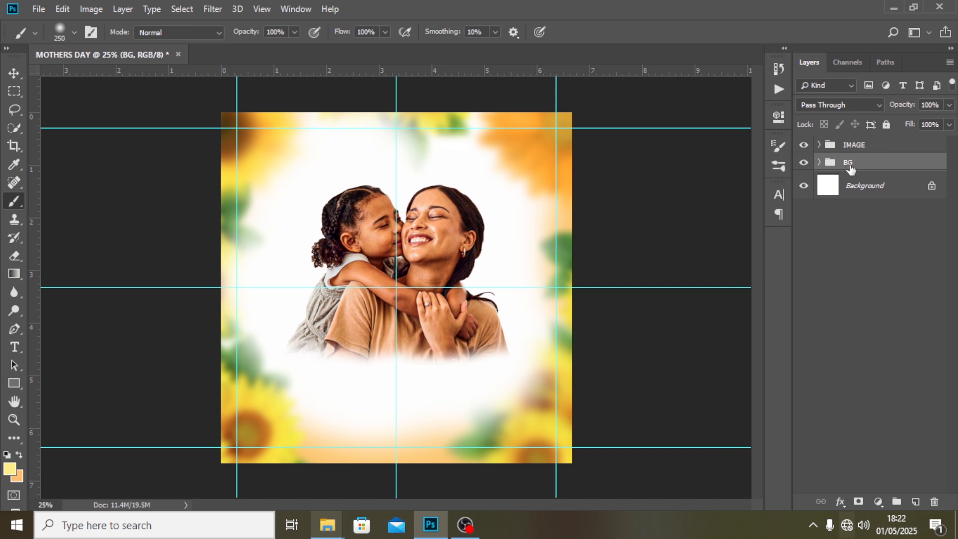
# Add the text "11" above the mother and daughter on a layer over the BG group, coloured 787878.
pyautogui.press('t')
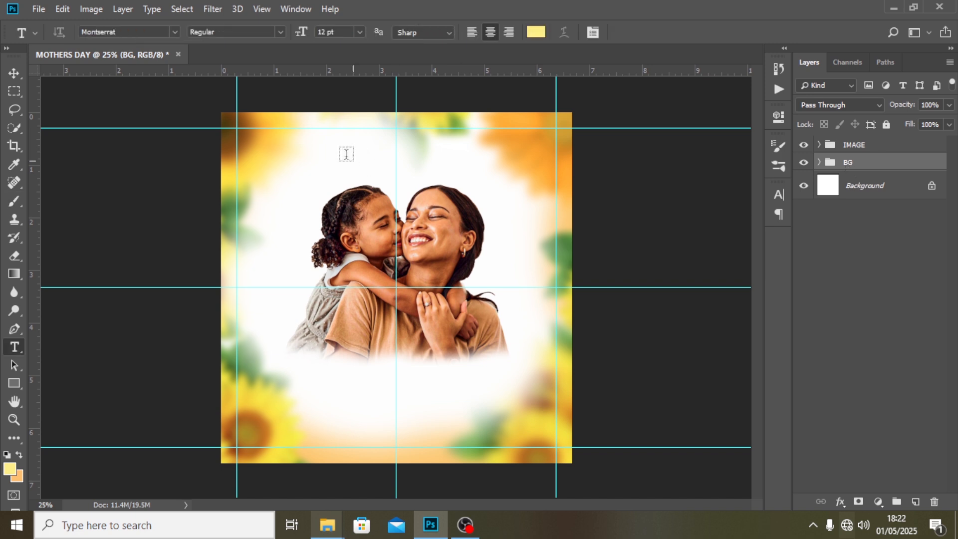
pyautogui.click(312, 174)
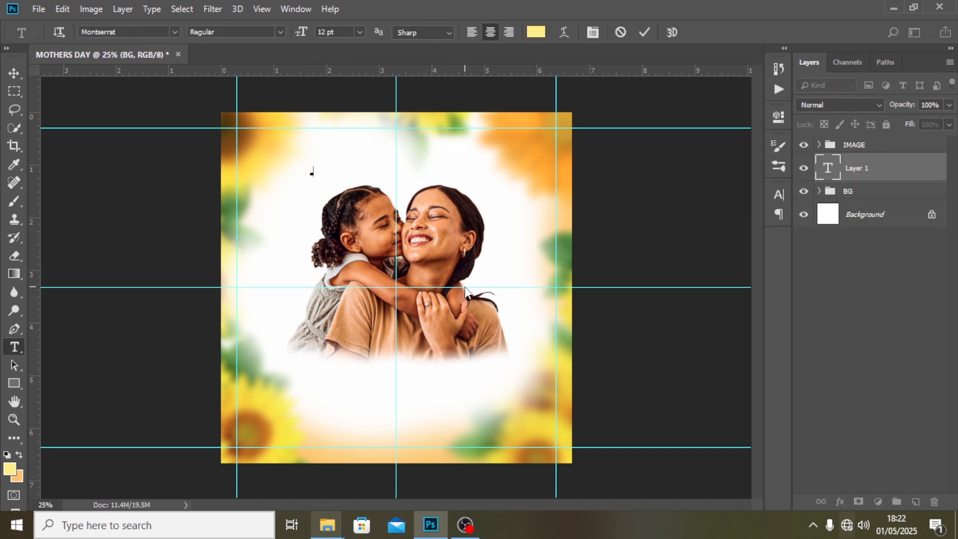
pyautogui.click(904, 175)
pyautogui.click(779, 195)
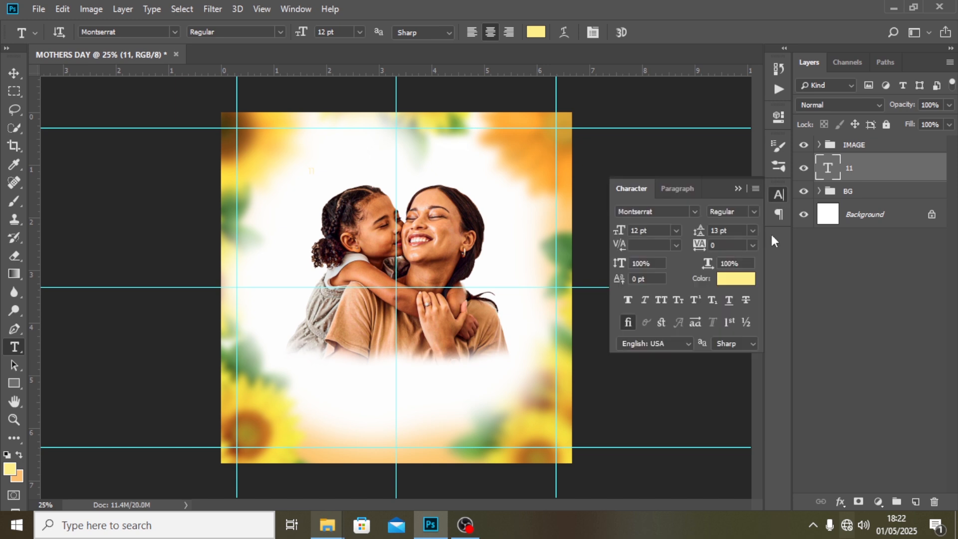
pyautogui.click(737, 279)
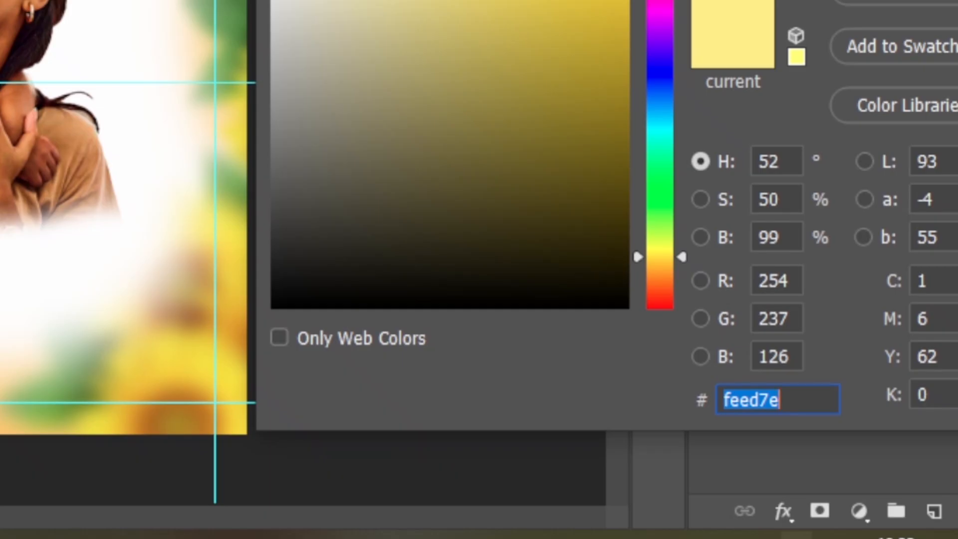
pyautogui.write('787878')
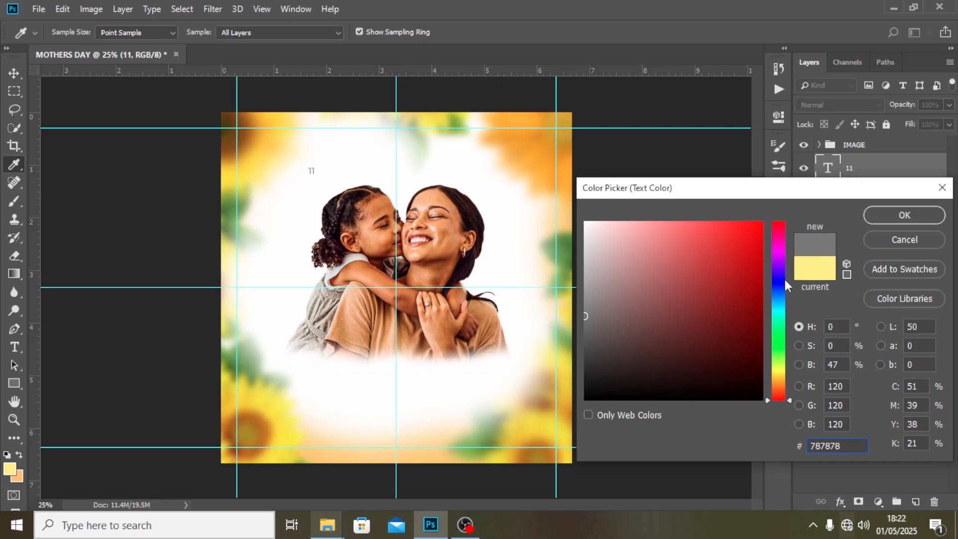
pyautogui.click(878, 214)
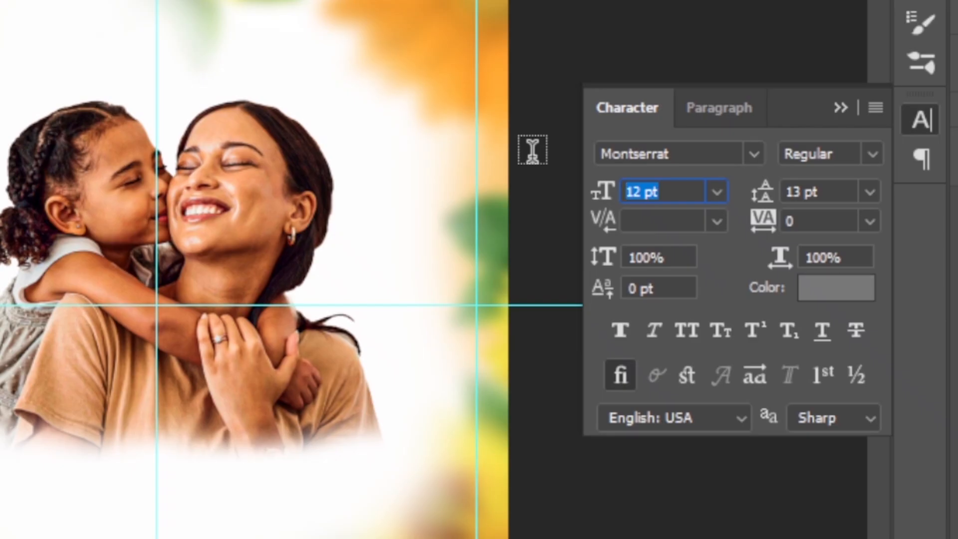
# Set the 11 text's size to 390 pt and move it down behind the heads of the mother and daughter.
pyautogui.write('3')
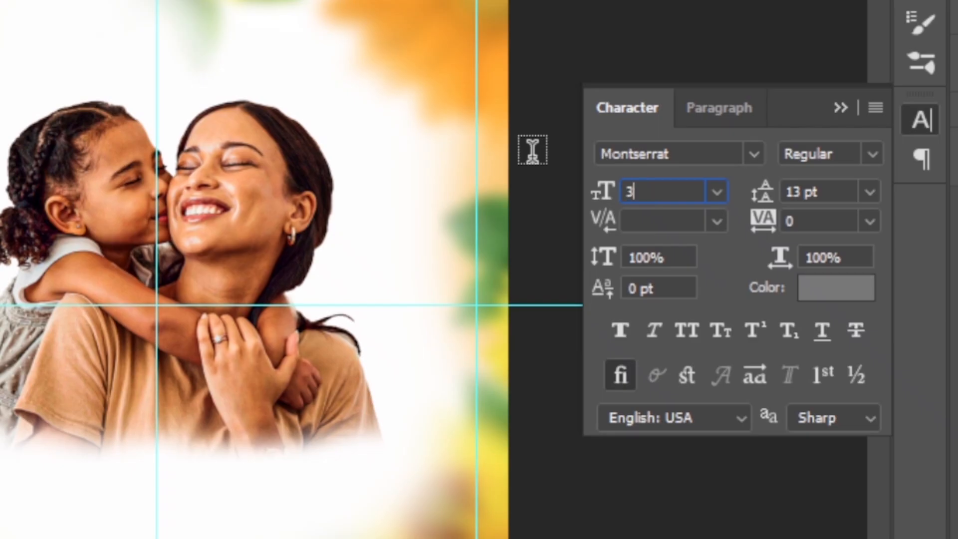
pyautogui.write('90')
pyautogui.press('Return')
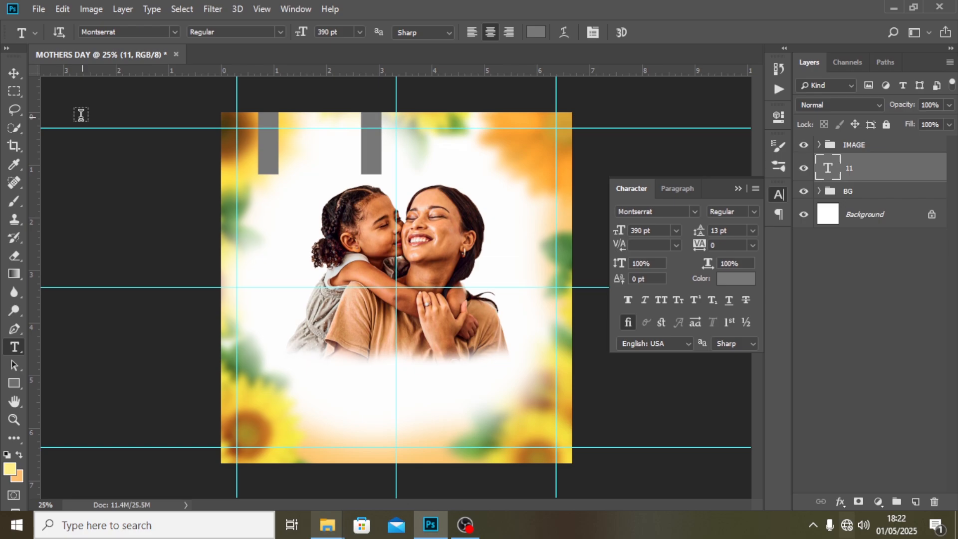
pyautogui.click(14, 73)
pyautogui.moveTo(346, 150); pyautogui.dragTo(403, 303)
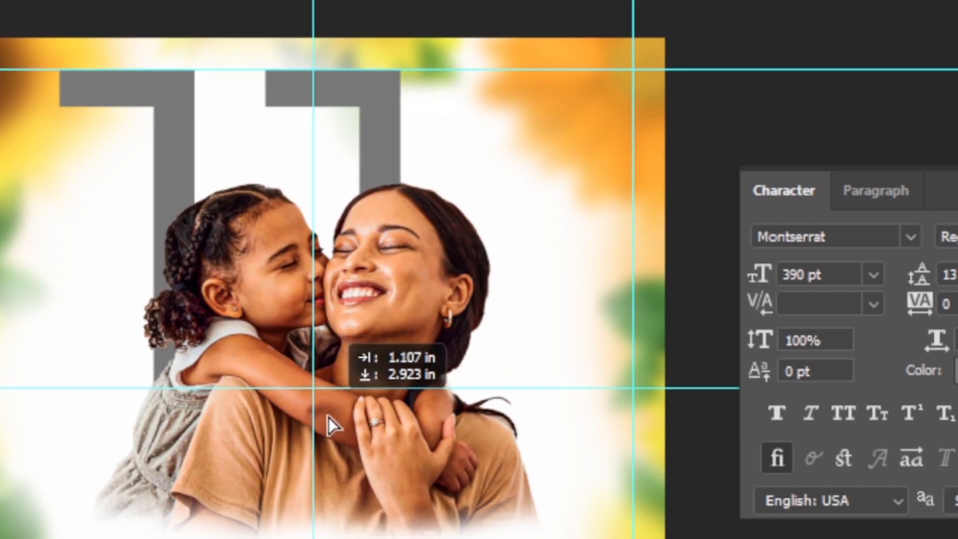
pyautogui.moveTo(329, 424); pyautogui.dragTo(351, 454)
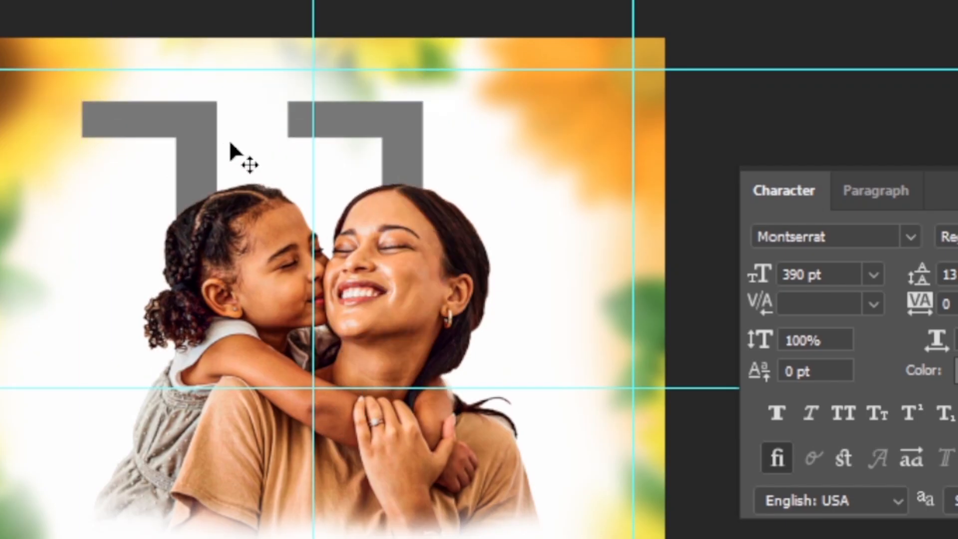
# Change the 11 text's font to Berlin Sans FB Bold.
pyautogui.click(910, 237)
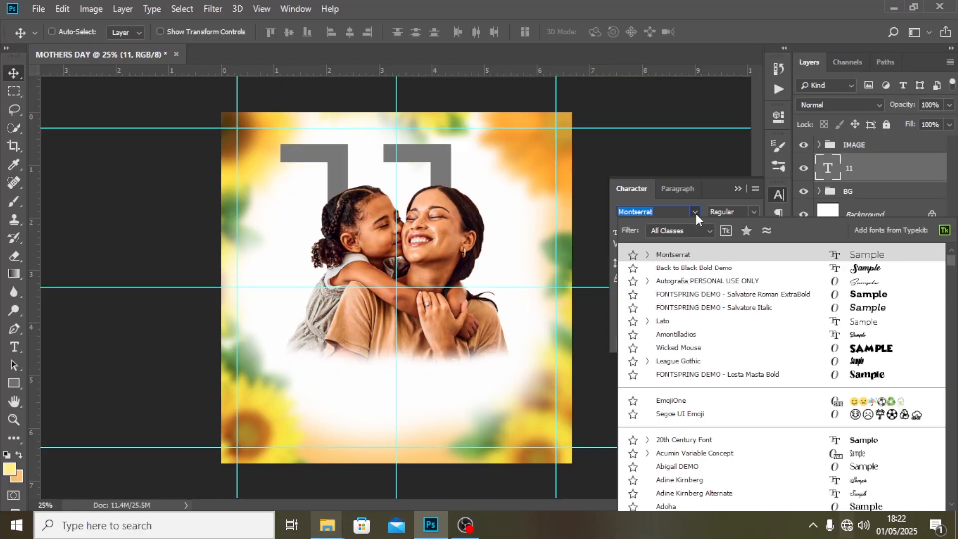
pyautogui.write('BERL')
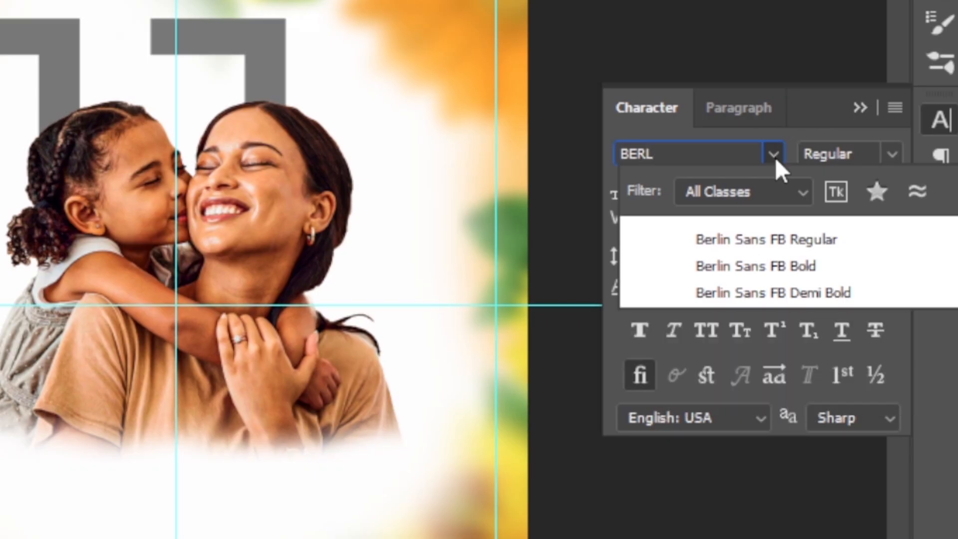
pyautogui.click(762, 264)
# Reposition the 11 text behind the photo and nudge it until it is centred on the middle vertical guide.
pyautogui.moveTo(394, 240); pyautogui.dragTo(415, 225)
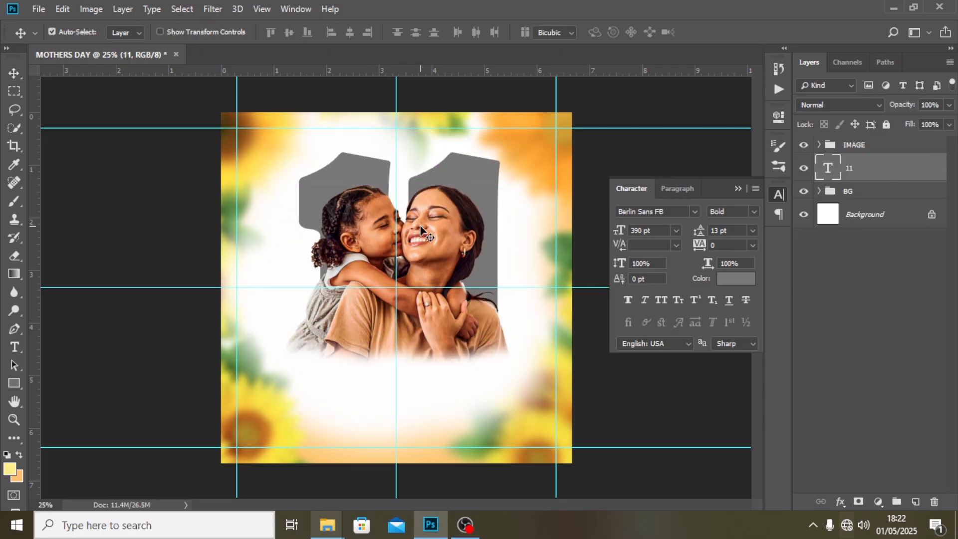
pyautogui.hotkey('ctrl', 't')
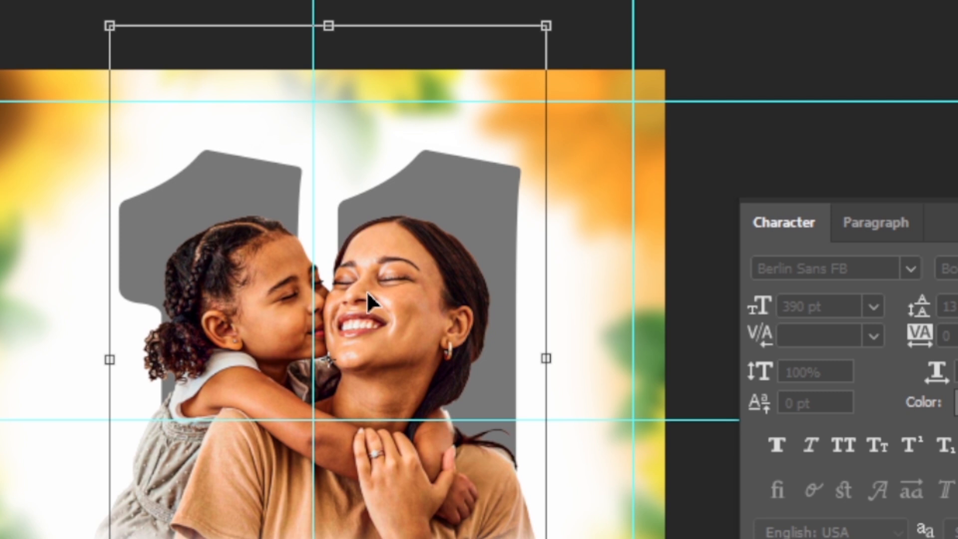
pyautogui.press('Left')
pyautogui.press('Left')
pyautogui.press('Left')
pyautogui.press('Left')
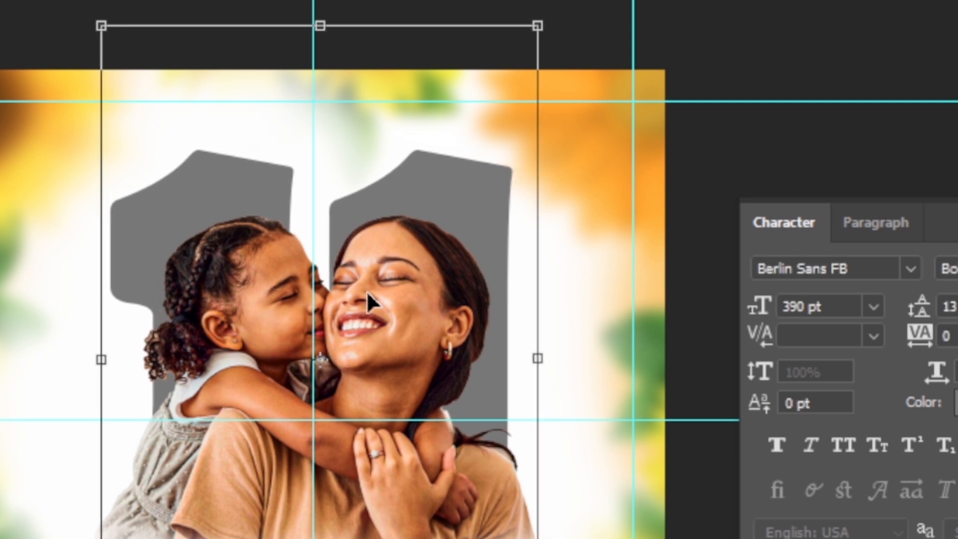
pyautogui.press('Left')
pyautogui.press('Left')
pyautogui.press('Left')
pyautogui.press('Left')
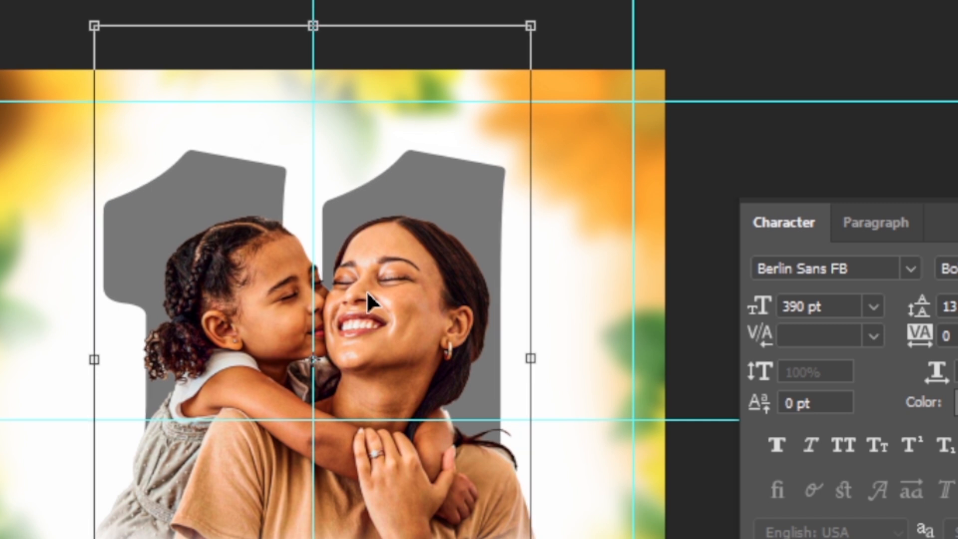
pyautogui.press('Return')
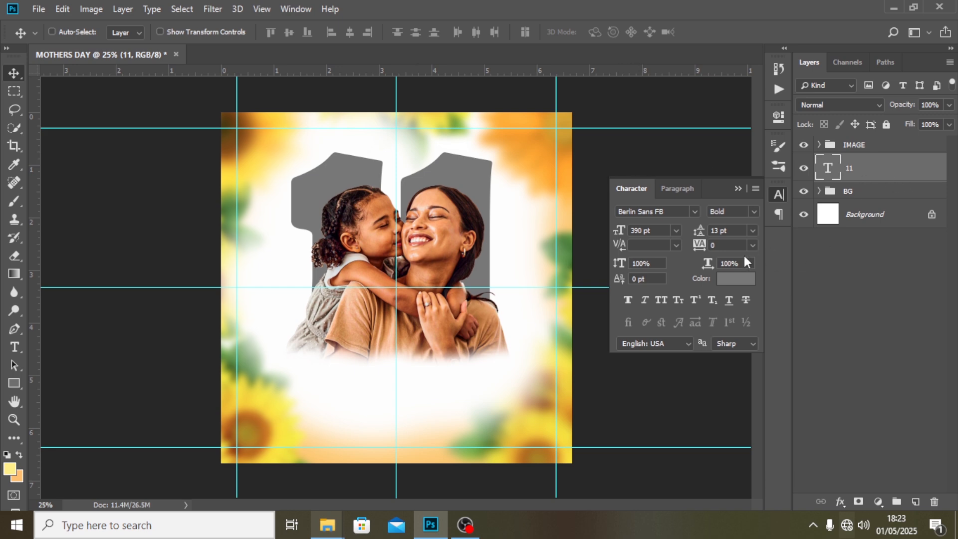
# Place the Group 2 copy sunflower image as an embedded image at its default size, above the 11 text.
pyautogui.click(38, 9)
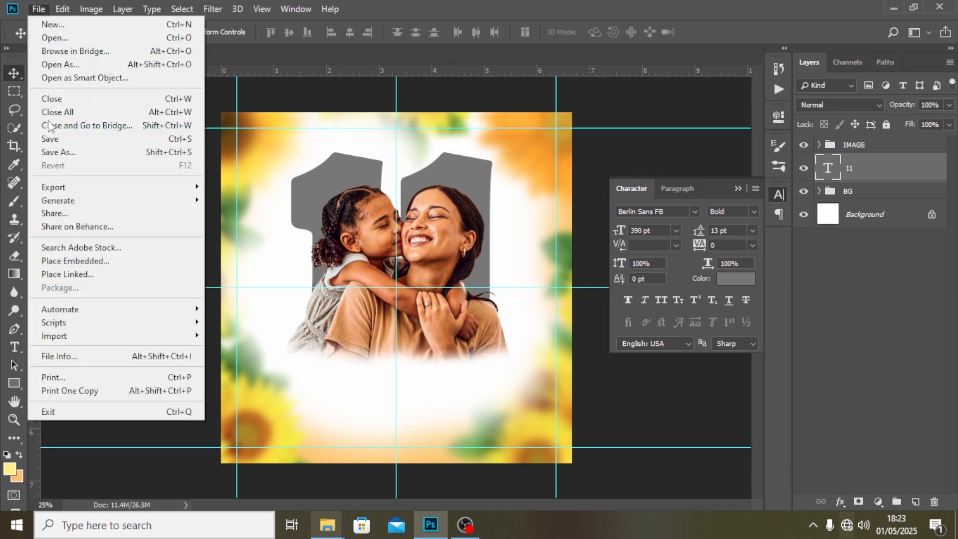
pyautogui.click(64, 261)
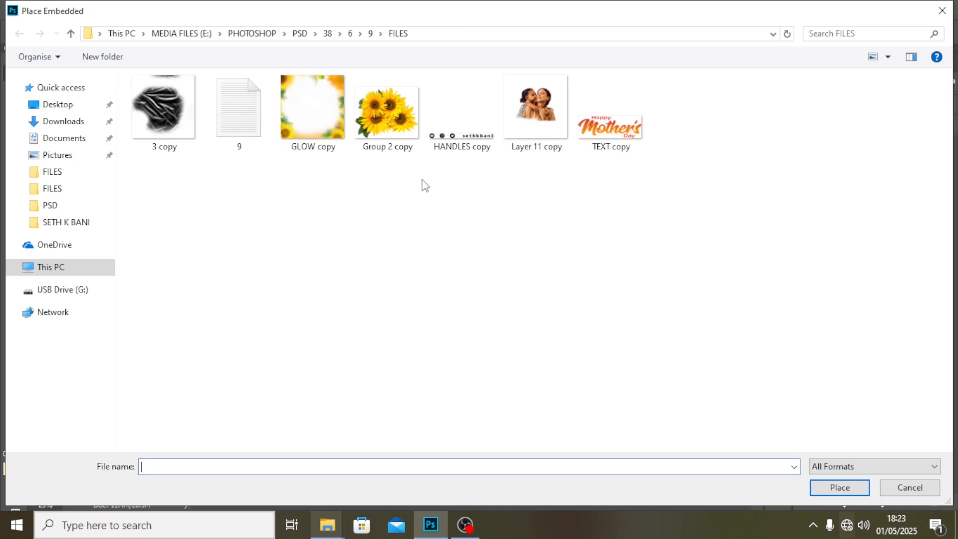
pyautogui.click(388, 113)
pyautogui.click(839, 488)
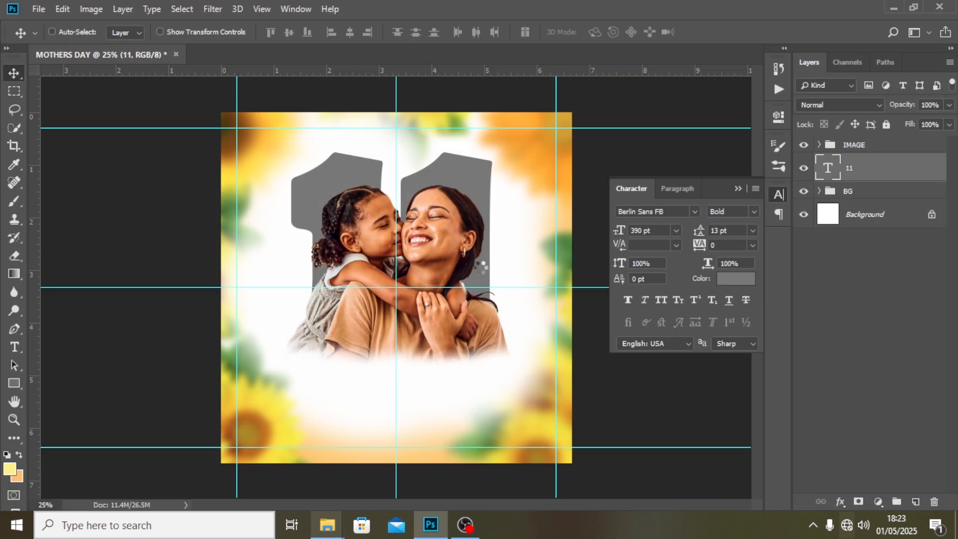
pyautogui.press('Return')
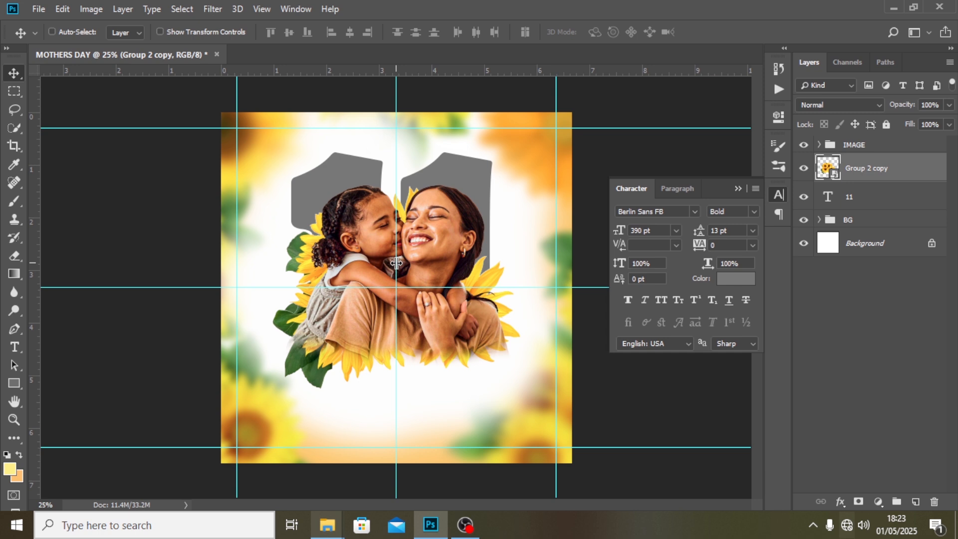
# Group the Group 2 copy sunflower layer together with the 11 text layer.
pyautogui.keyDown('ctrl'); pyautogui.click(855, 198); pyautogui.keyUp('ctrl')
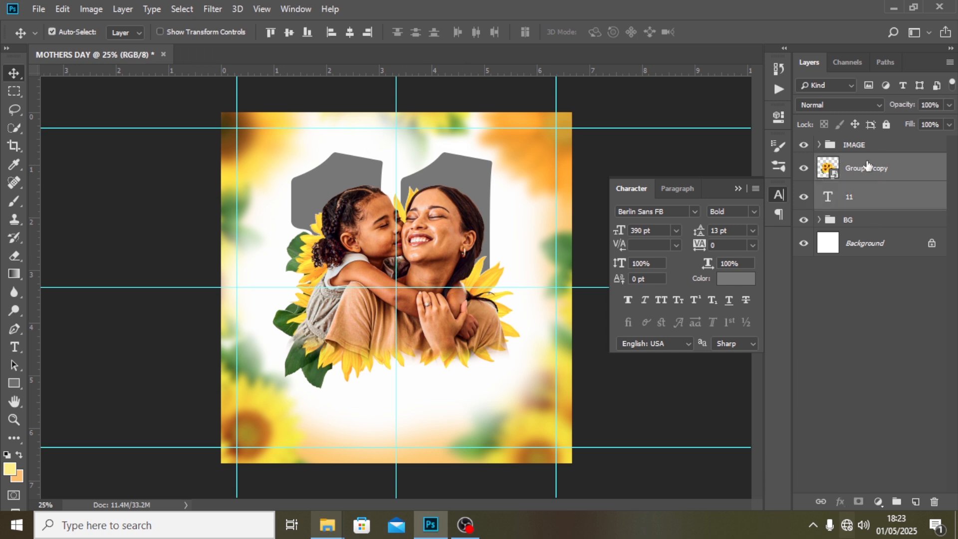
pyautogui.hotkey('ctrl', 'g')
pyautogui.doubleClick(859, 161)
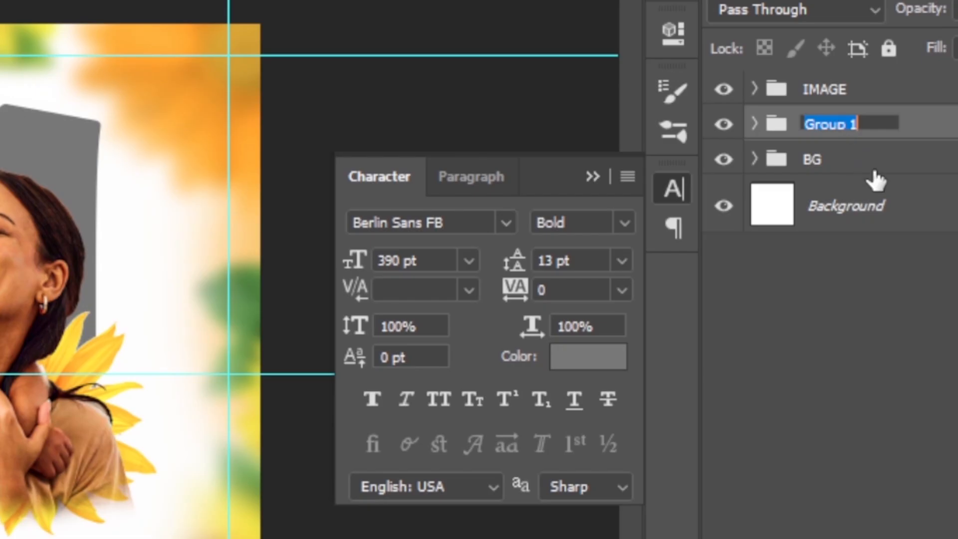
pyautogui.press('Return')
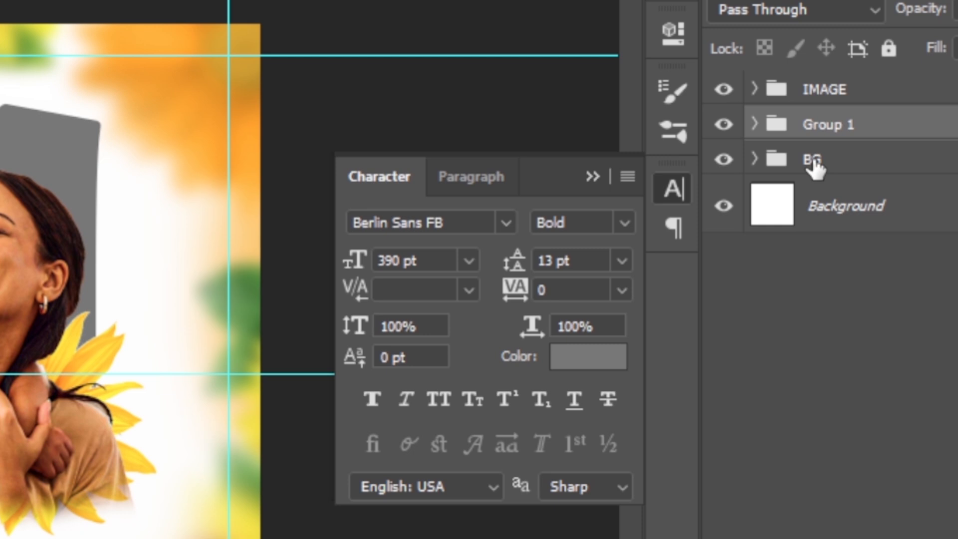
# Move the new group inside the BG group above GLOW copy, name it 11, and collapse BG.
pyautogui.click(754, 161)
pyautogui.moveTo(795, 125); pyautogui.dragTo(808, 180)
pyautogui.doubleClick(832, 159)
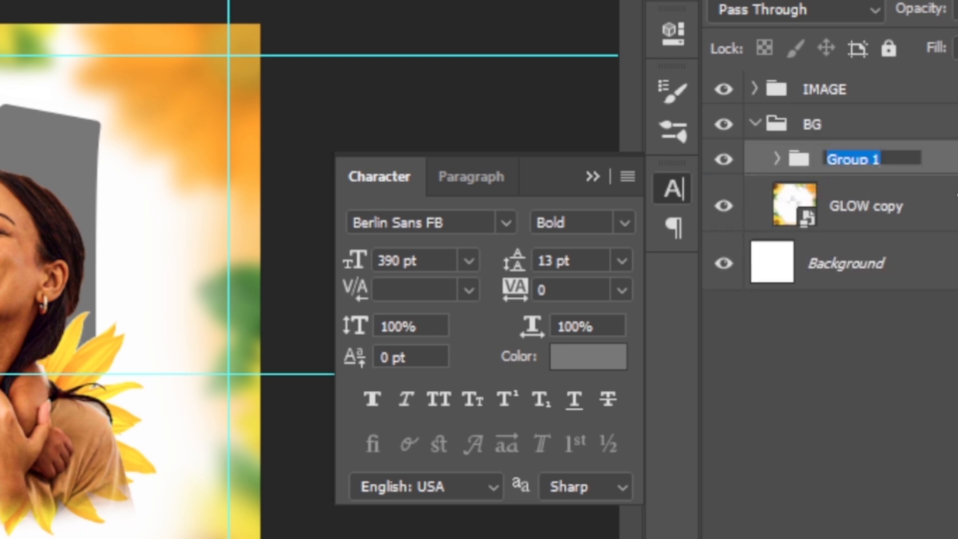
pyautogui.write('11')
pyautogui.press('Return')
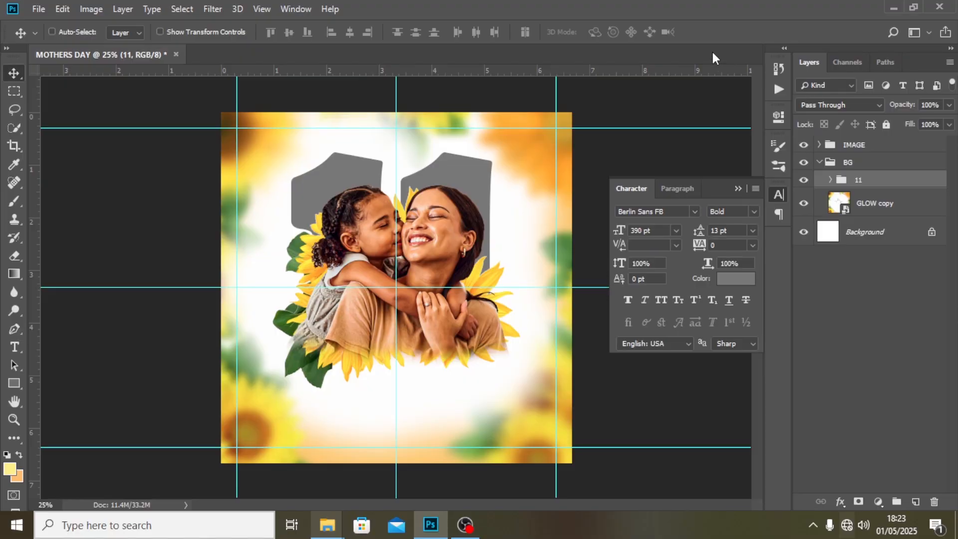
pyautogui.click(820, 162)
# Toggle the BG group's visibility and expand it and its 11 subgroup to check the layers inside.
pyautogui.click(804, 162)
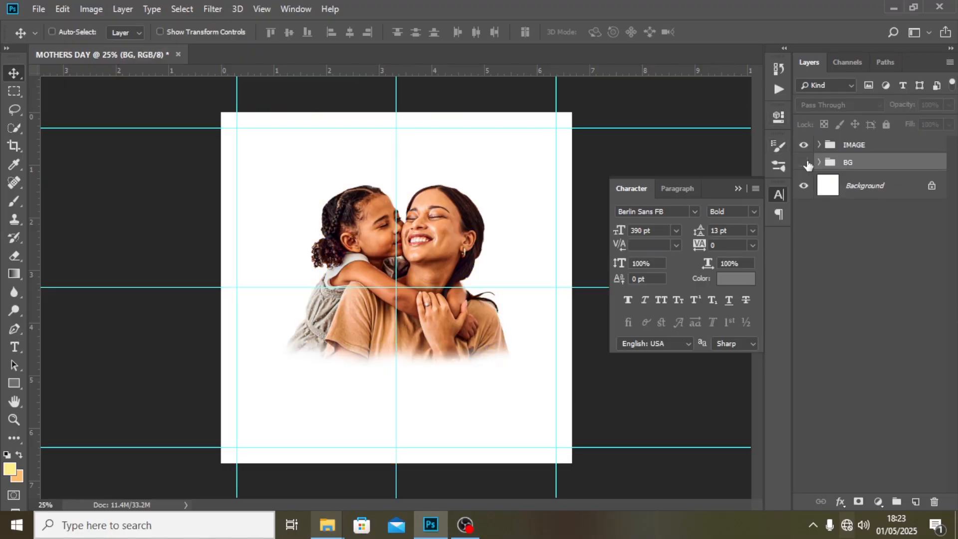
pyautogui.click(804, 162)
pyautogui.click(803, 163)
pyautogui.click(803, 162)
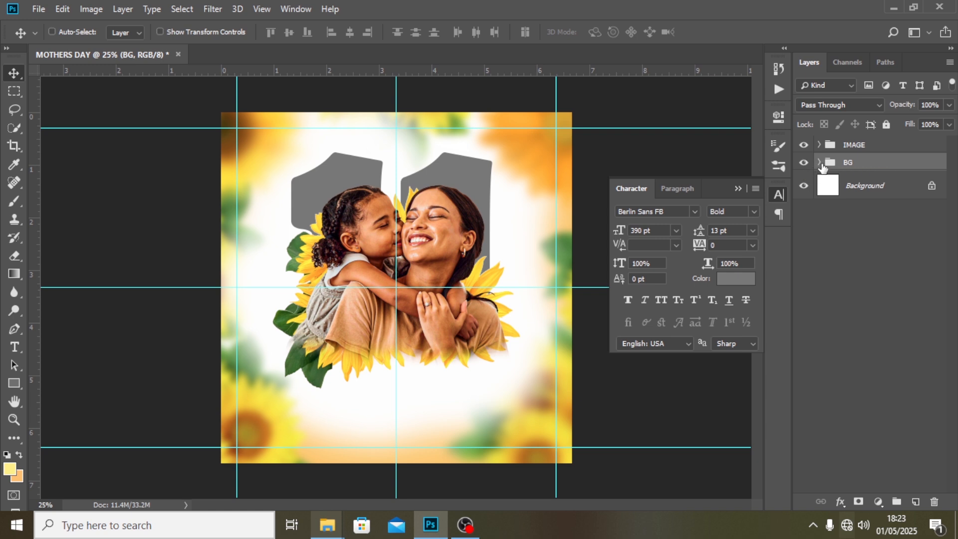
pyautogui.click(819, 163)
pyautogui.click(829, 181)
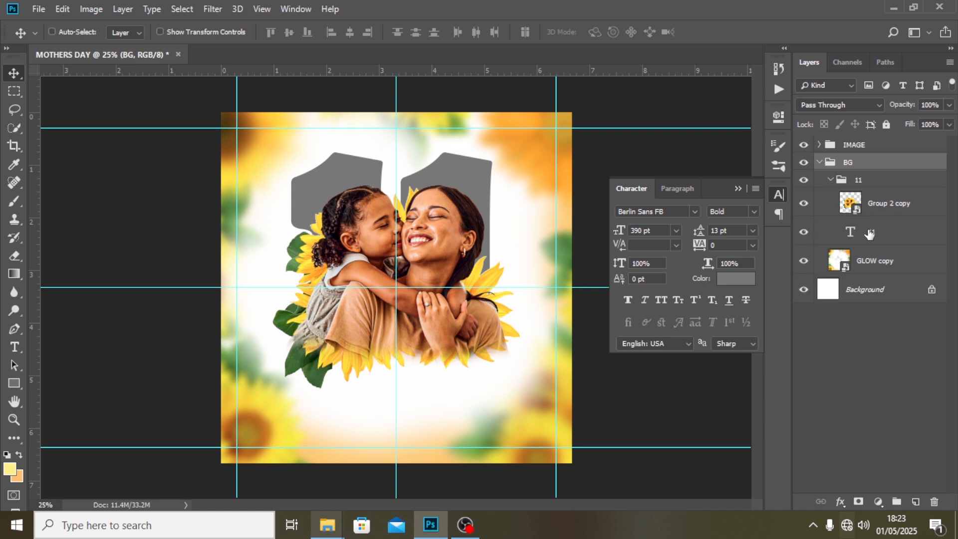
pyautogui.click(881, 237)
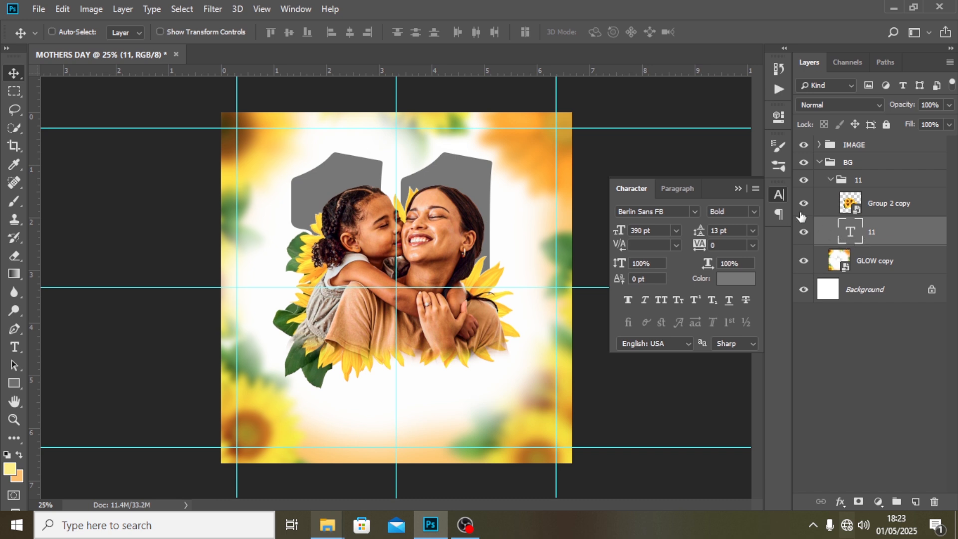
pyautogui.click(819, 163)
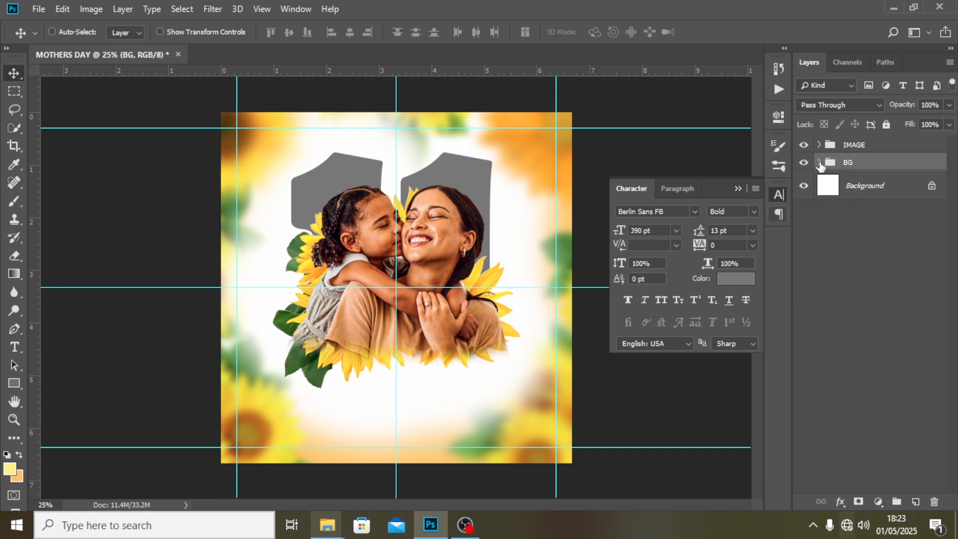
# Start a text near the flyer's bottom edge and paste in the two-line greeting copied from the 9 text file in the FILES folder.
pyautogui.press('t')
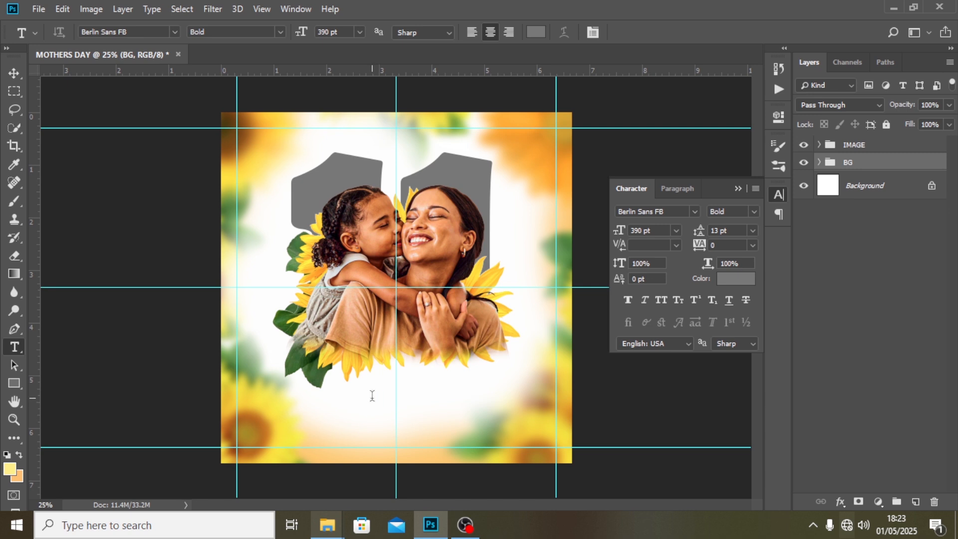
pyautogui.click(331, 445)
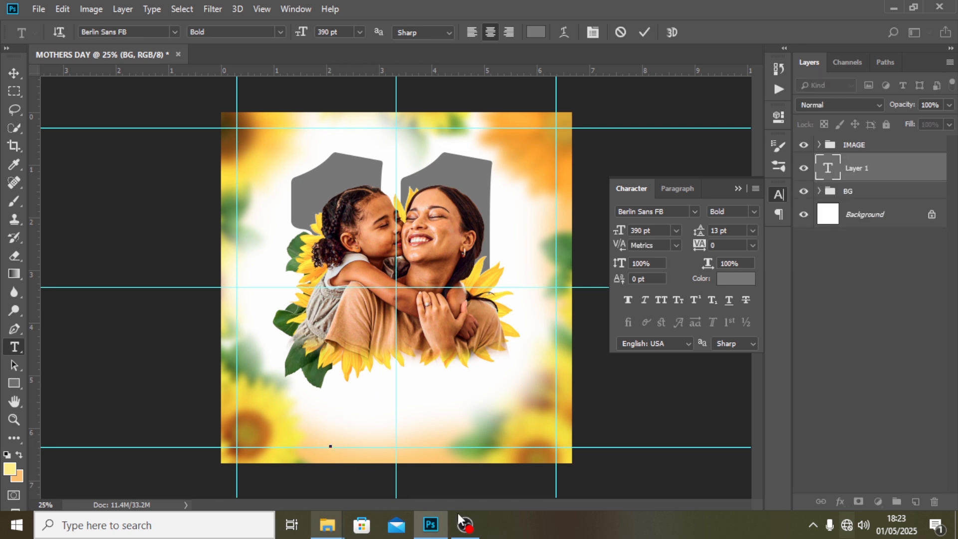
pyautogui.moveTo(327, 524)
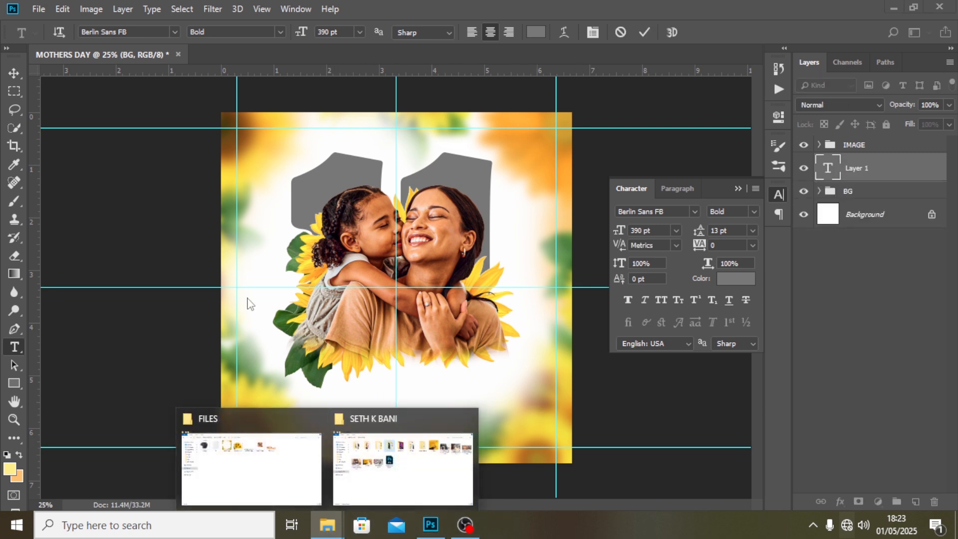
pyautogui.click(289, 484)
pyautogui.doubleClick(234, 100)
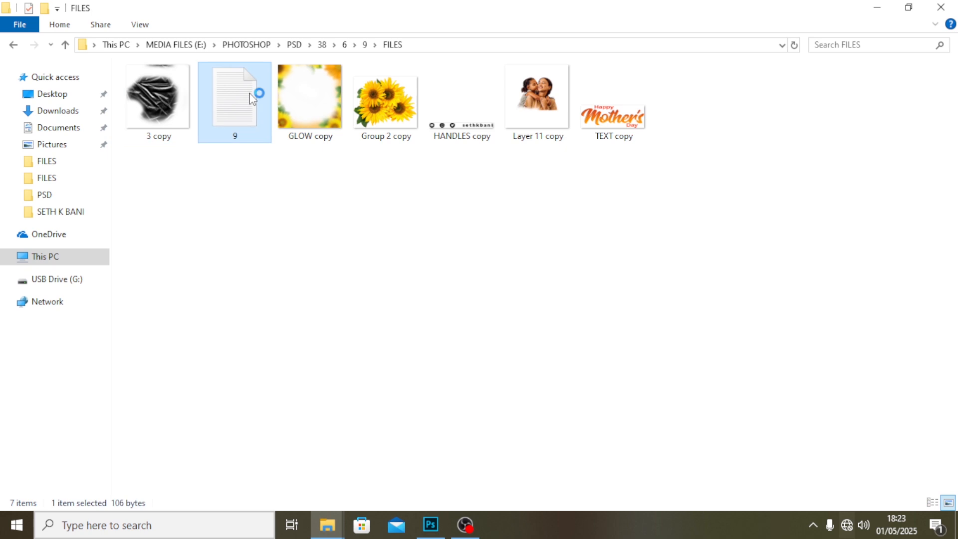
pyautogui.moveTo(242, 228); pyautogui.dragTo(98, 218)
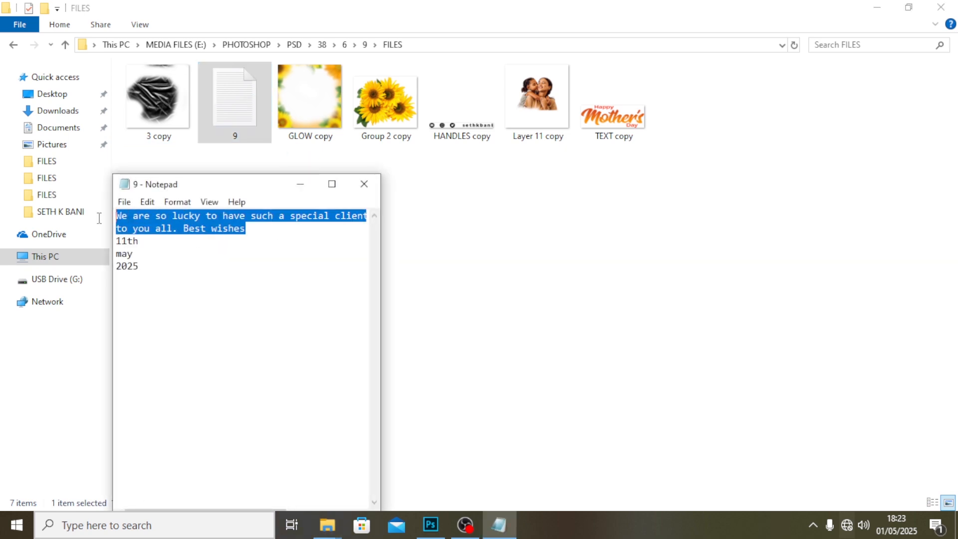
pyautogui.click(505, 6)
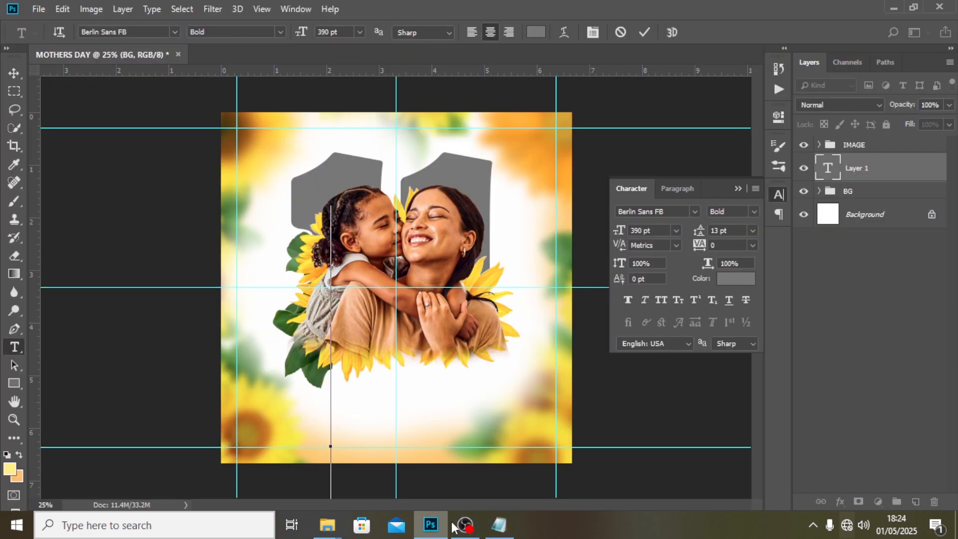
pyautogui.click(430, 525)
pyautogui.moveTo(465, 524)
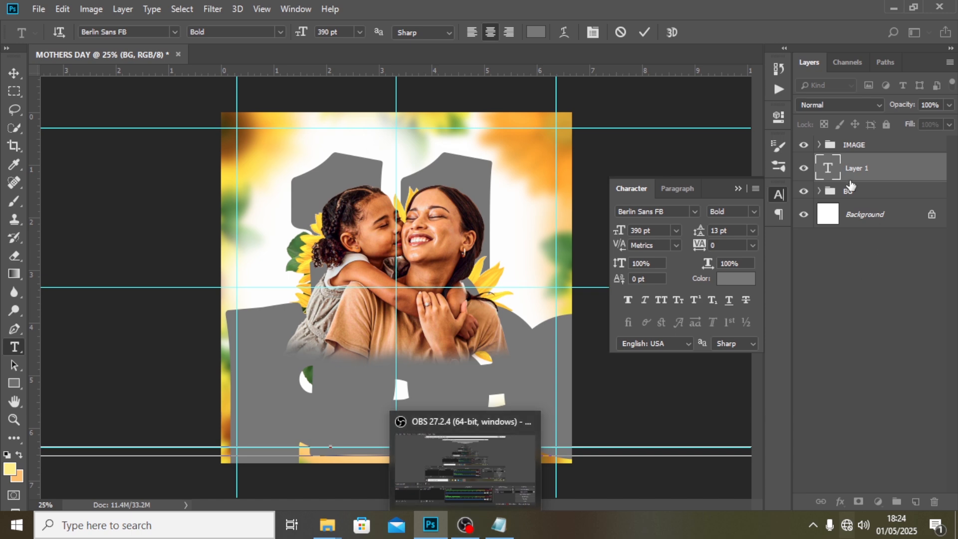
pyautogui.click(851, 171)
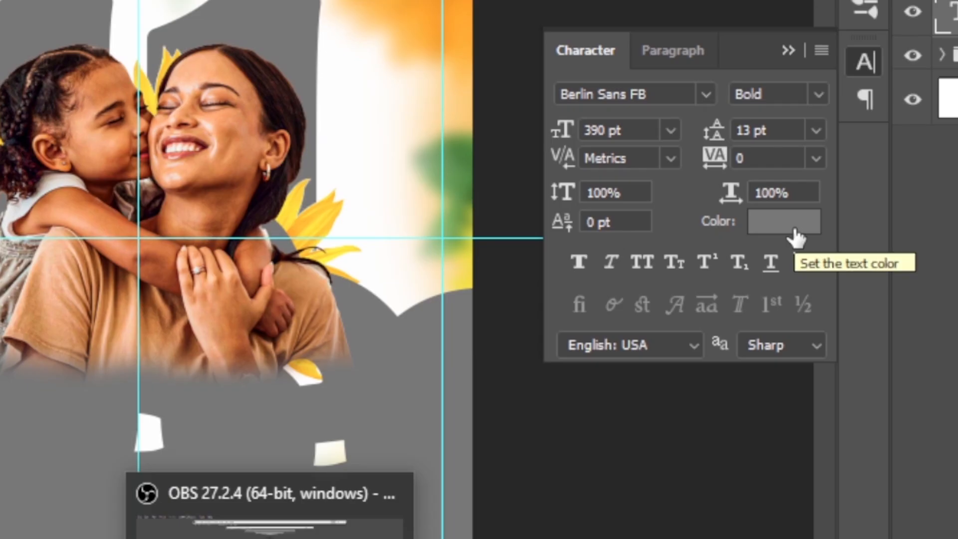
# Set the greeting text to Montserrat Bold at 8 pt and move it toward the middle of the flyer's bottom edge.
pyautogui.click(706, 93)
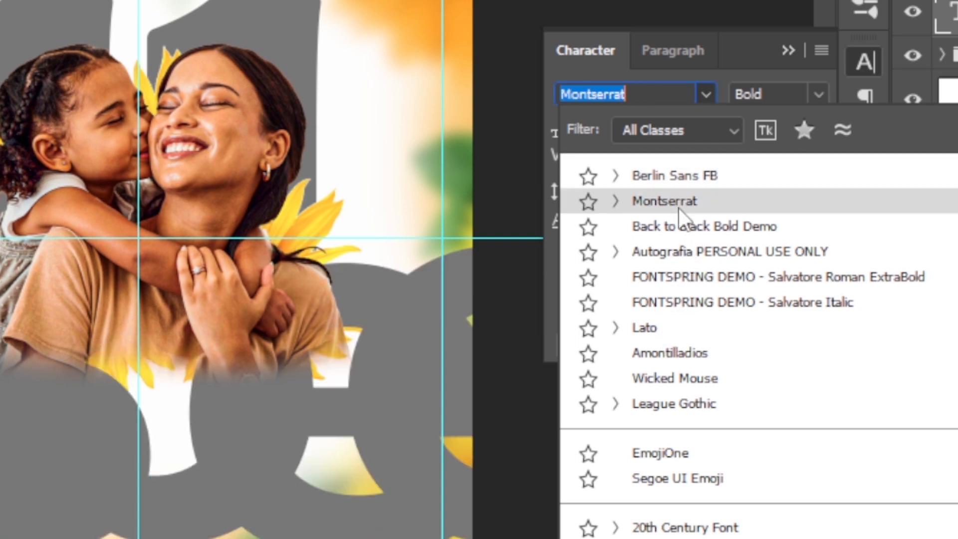
pyautogui.click(679, 205)
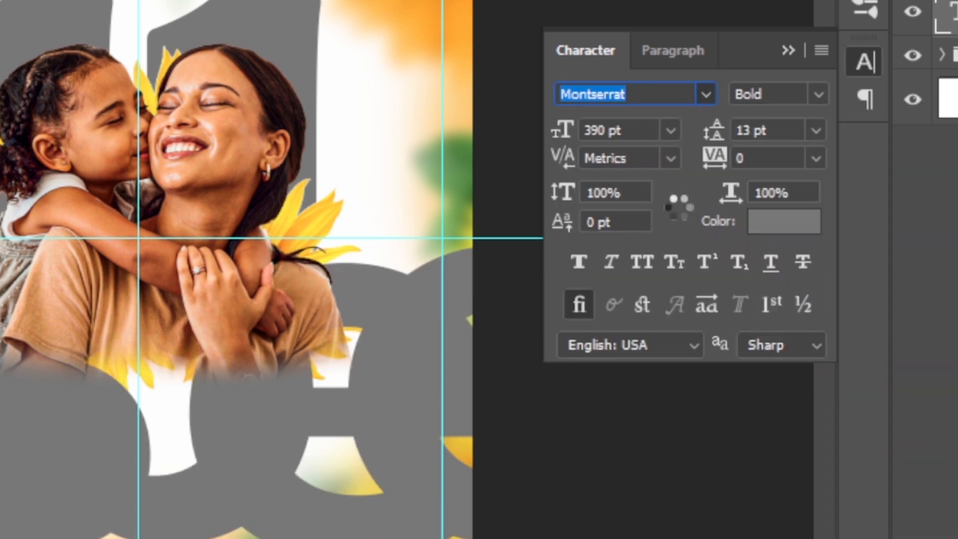
pyautogui.click(566, 120)
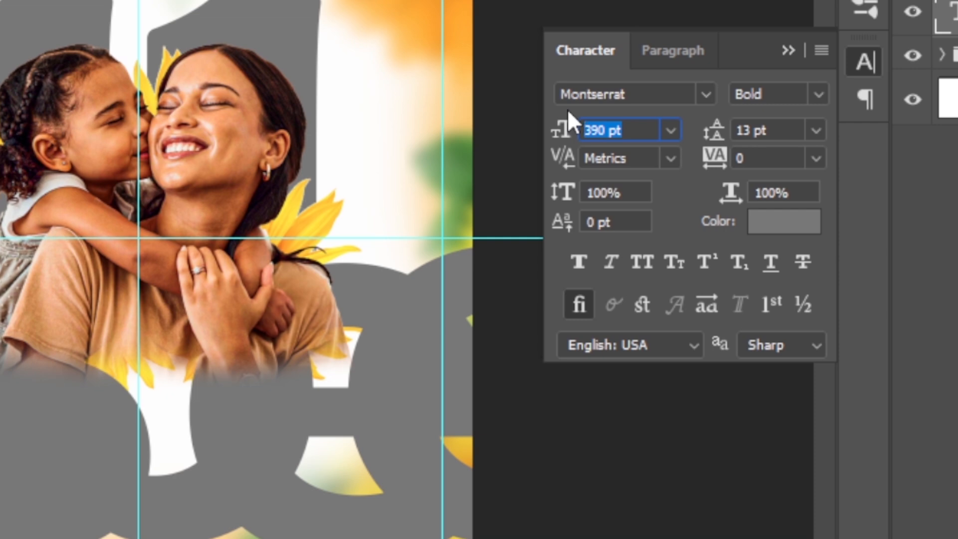
pyautogui.write('8')
pyautogui.press('Return')
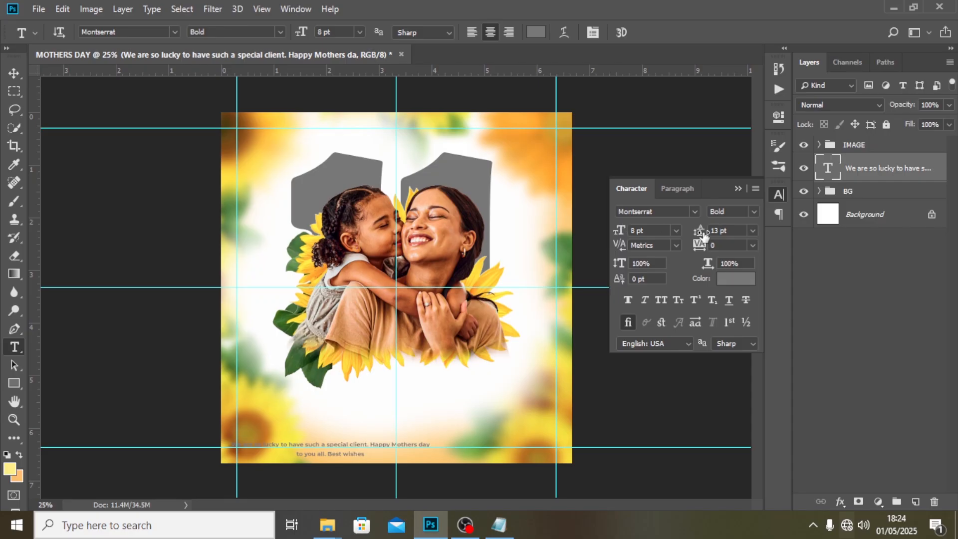
pyautogui.click(14, 73)
pyautogui.moveTo(338, 422); pyautogui.dragTo(416, 411)
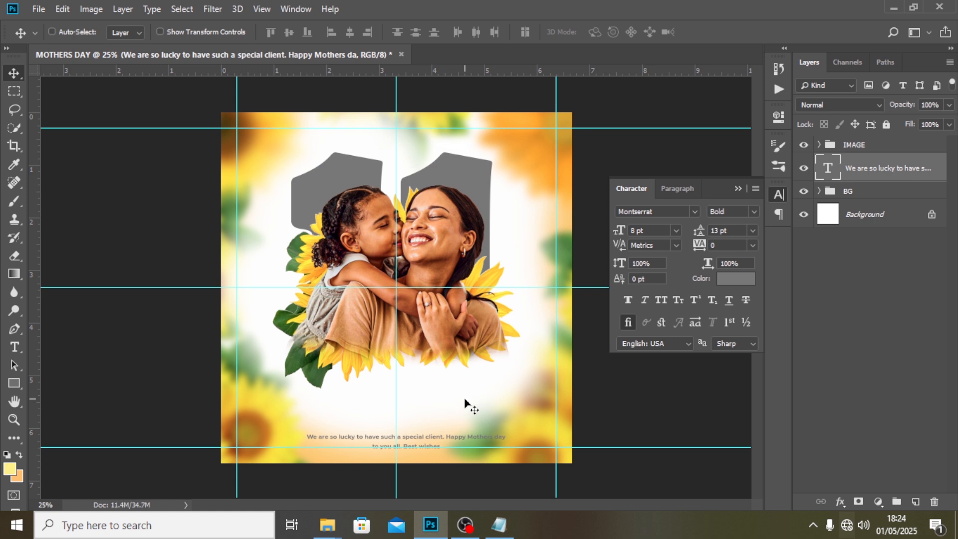
# Give the greeting text 10 pt leading, faux italic and a tracking of -20.
pyautogui.click(698, 233)
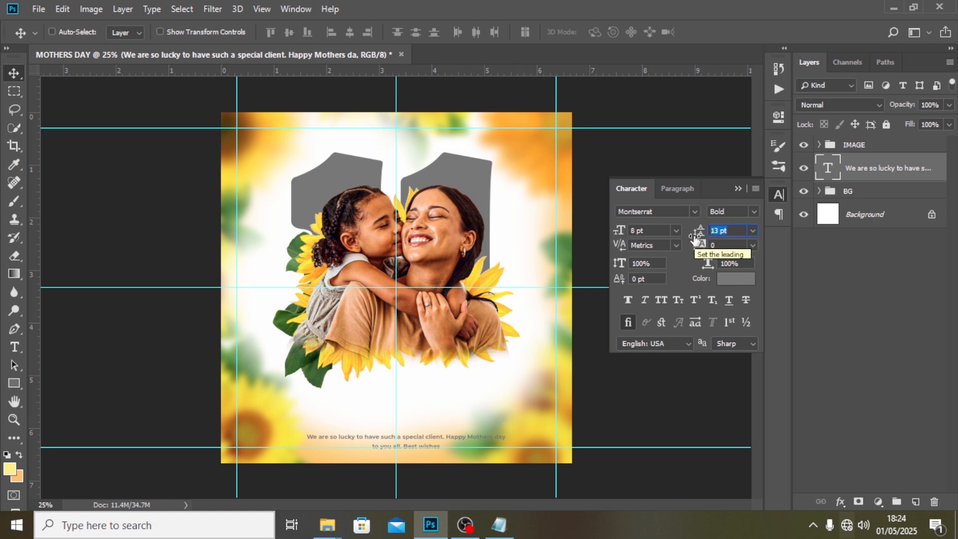
pyautogui.write('1')
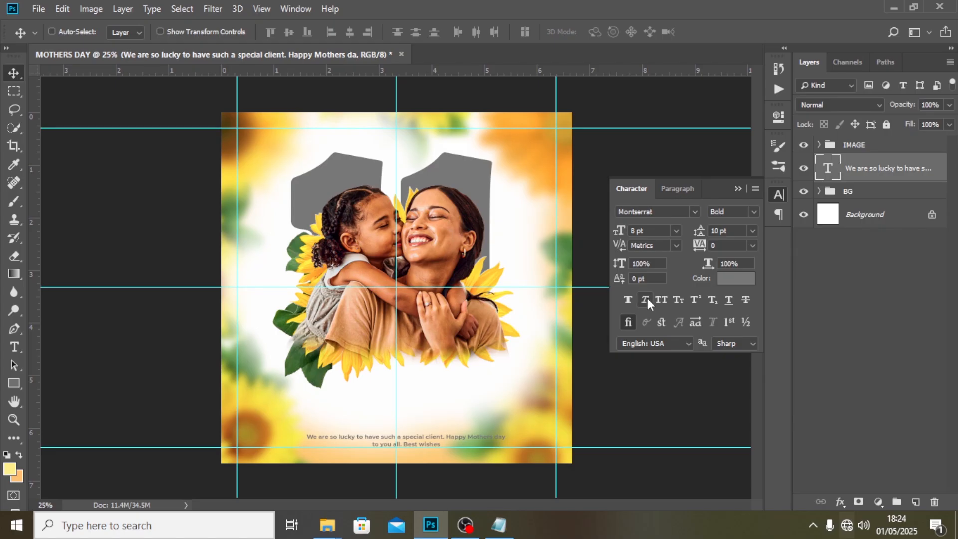
pyautogui.click(646, 299)
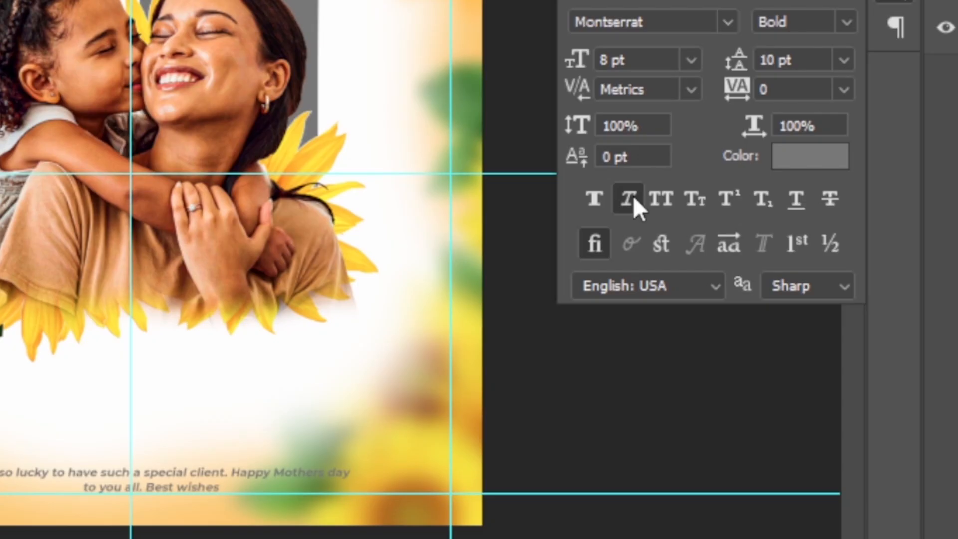
pyautogui.click(785, 90)
pyautogui.write('-20')
pyautogui.press('Return')
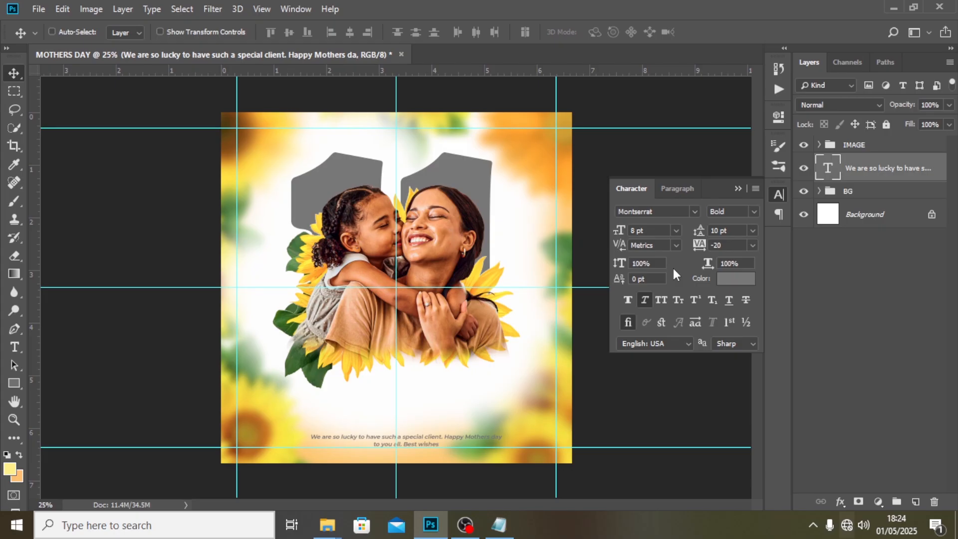
# Draw a rectangle of about 1232 by 110 px over the greeting text.
pyautogui.click(14, 383)
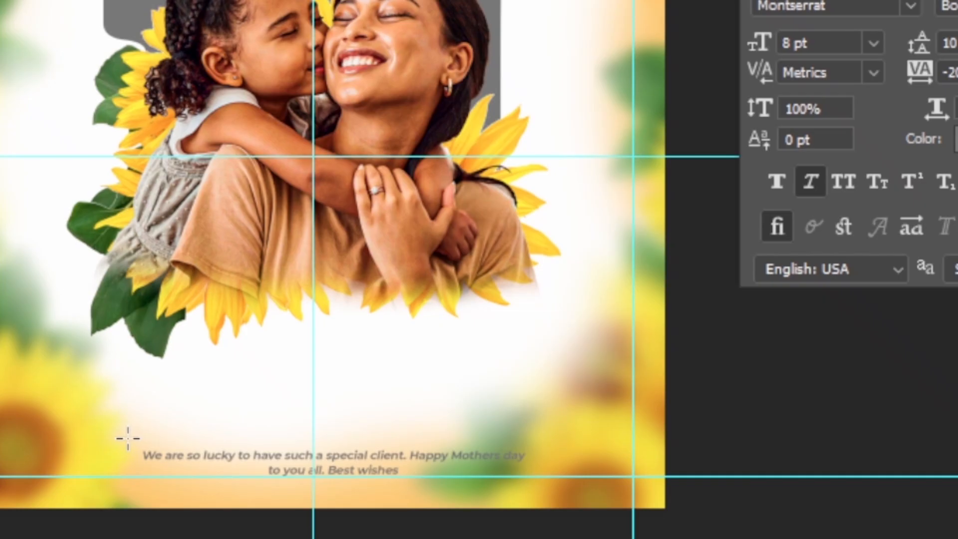
pyautogui.moveTo(303, 428); pyautogui.dragTo(515, 448)
pyautogui.moveTo(550, 482)
pyautogui.mouseDown()
pyautogui.moveTo(554, 494)
pyautogui.moveTo(560, 486)
pyautogui.mouseUp()
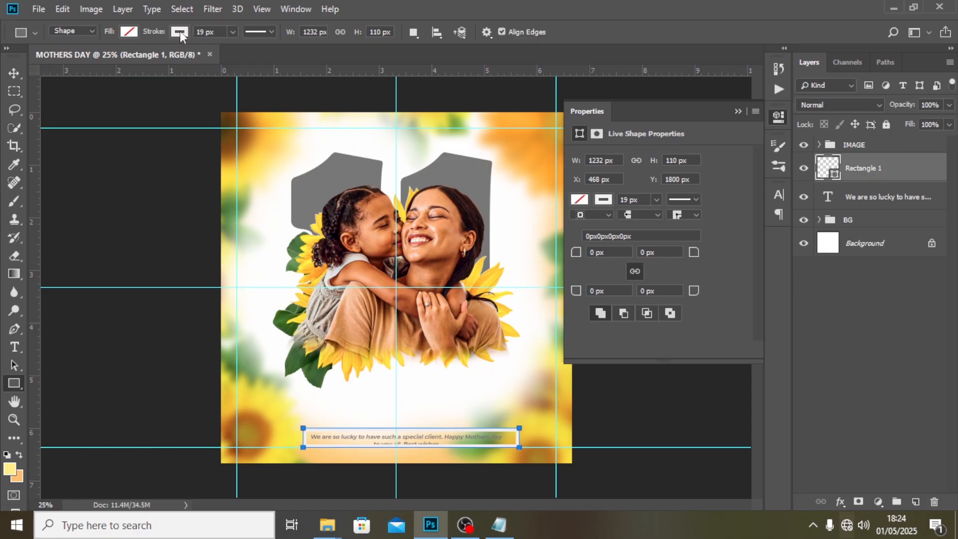
# Remove the rectangle's stroke and fill it with the dark grey 4B4B4B.
pyautogui.click(180, 32)
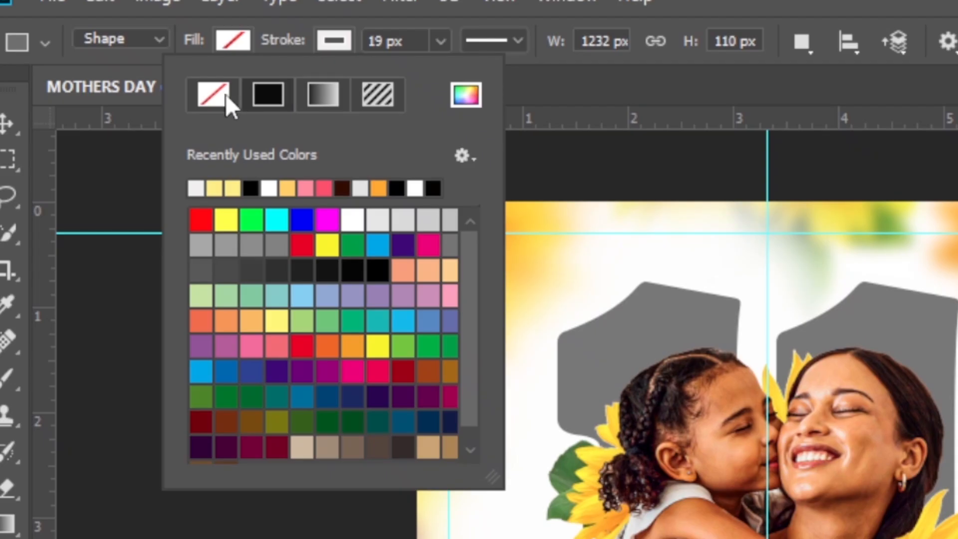
pyautogui.click(123, 57)
pyautogui.click(123, 34)
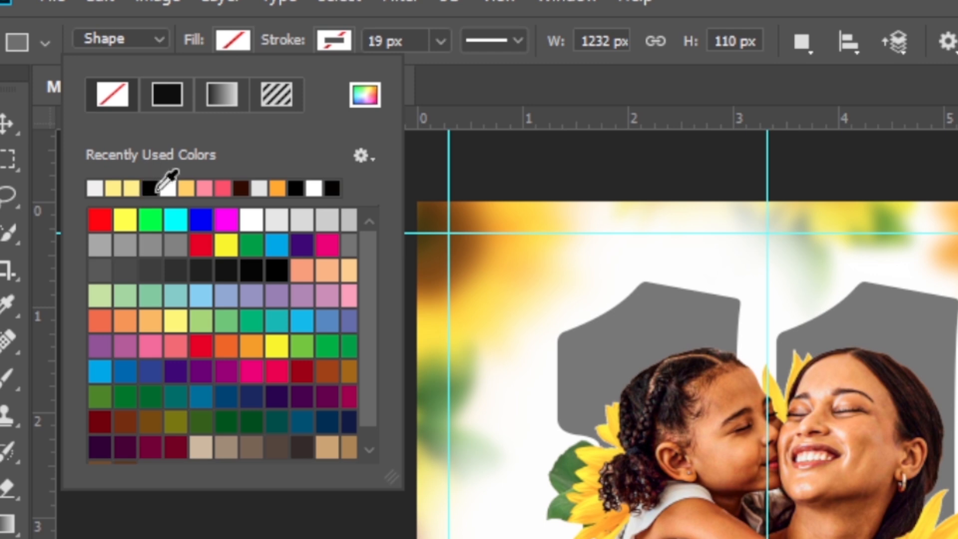
pyautogui.click(369, 93)
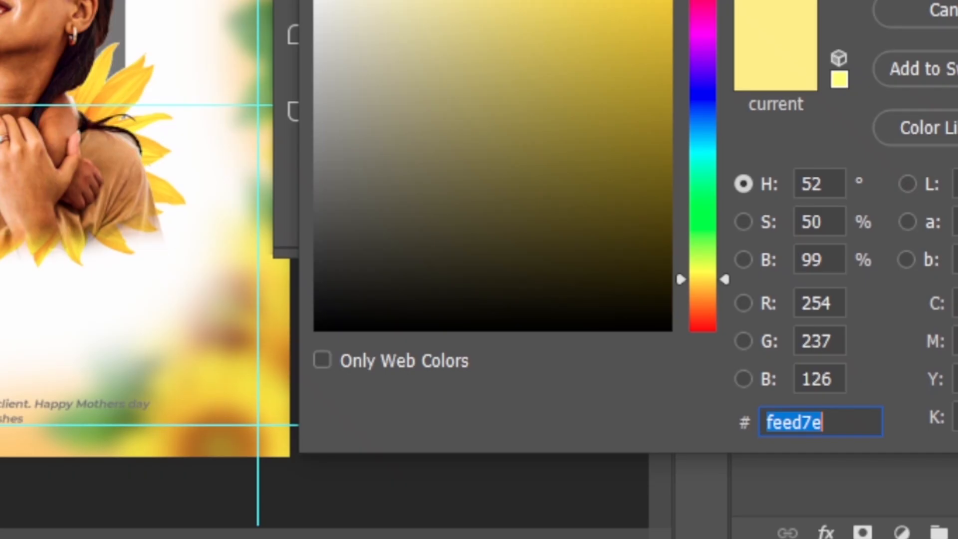
pyautogui.write('4B4')
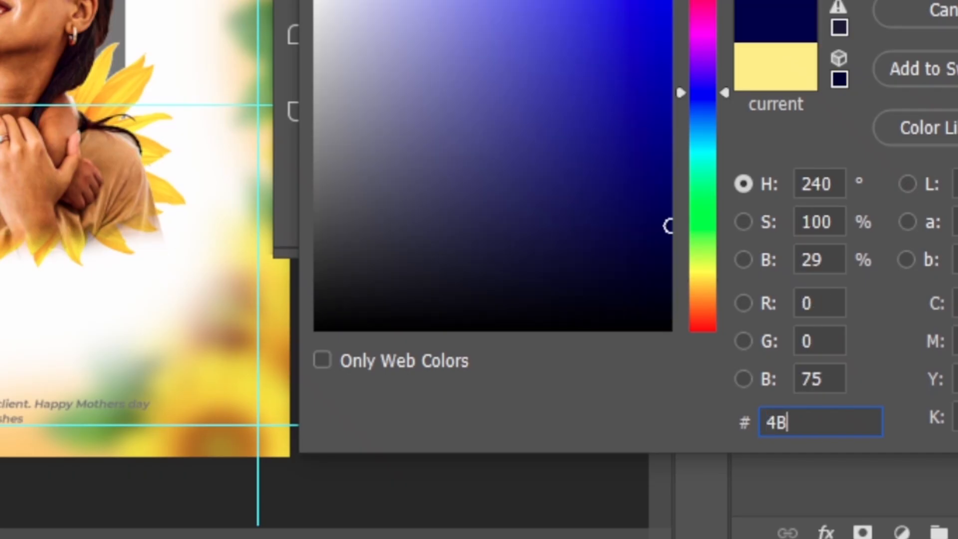
pyautogui.write('B4B')
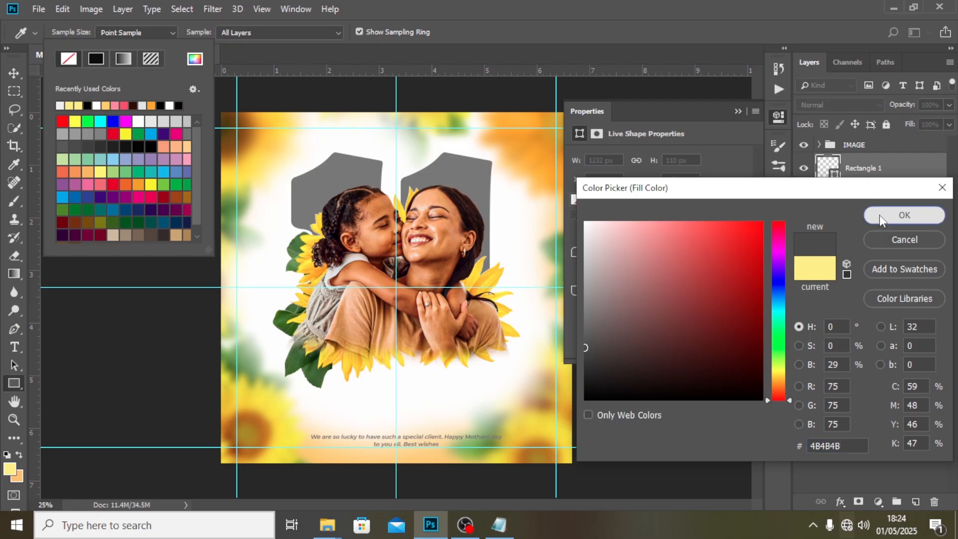
pyautogui.click(879, 214)
pyautogui.click(744, 110)
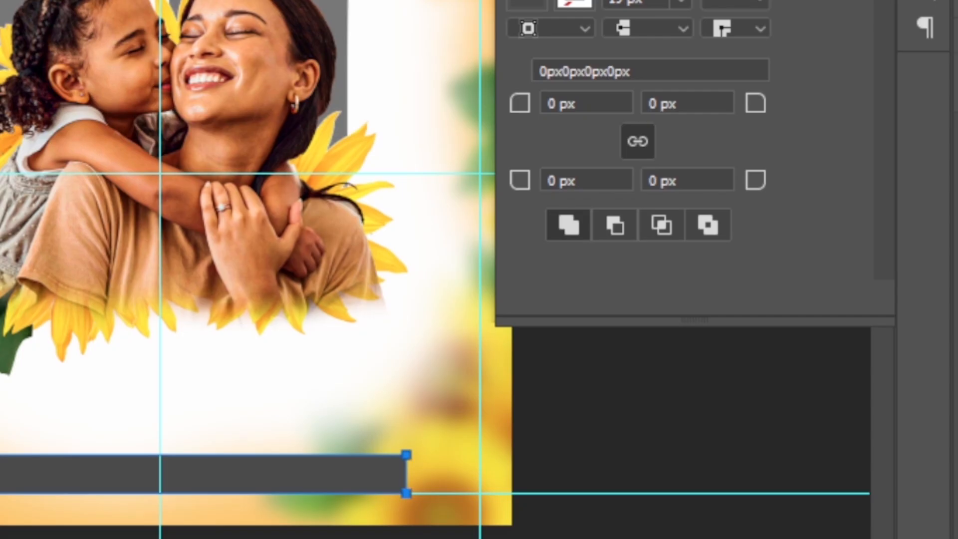
# Round all of the rectangle's corners to 40 px and place its layer below the greeting text.
pyautogui.click(582, 102)
pyautogui.write('40')
pyautogui.press('Return')
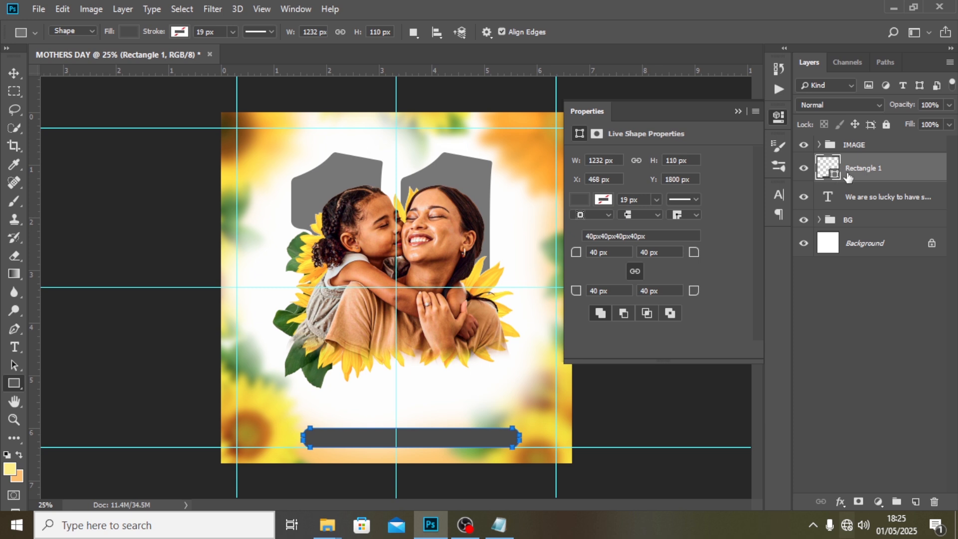
pyautogui.moveTo(848, 177); pyautogui.dragTo(842, 210)
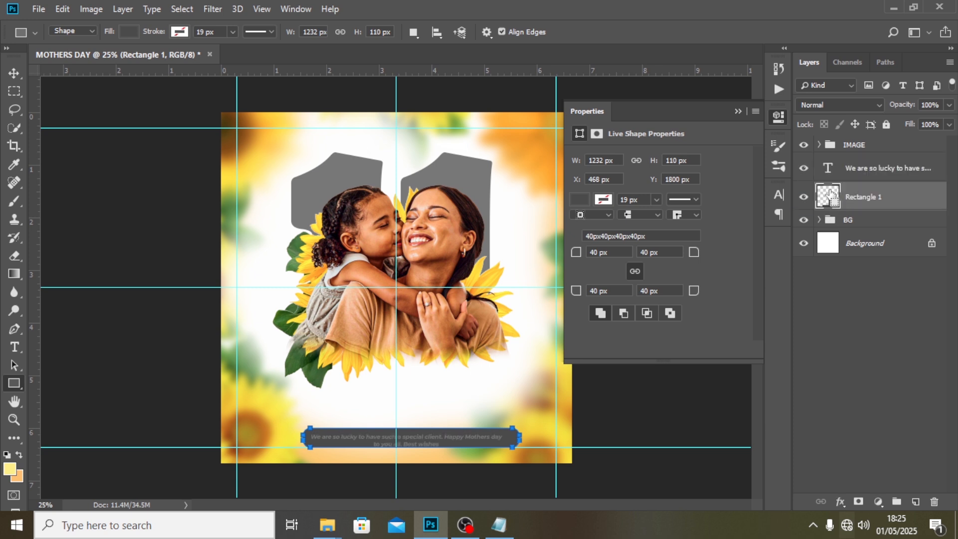
# Centre the greeting text horizontally and vertically within the rectangle using a selection of its outline, then deselect.
pyautogui.keyDown('ctrl'); pyautogui.click(830, 196); pyautogui.keyUp('ctrl')
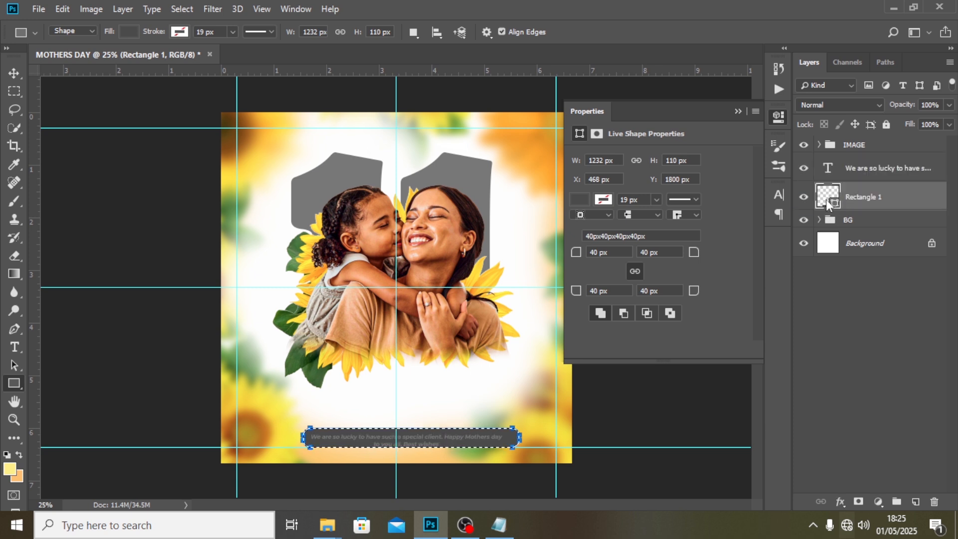
pyautogui.click(846, 174)
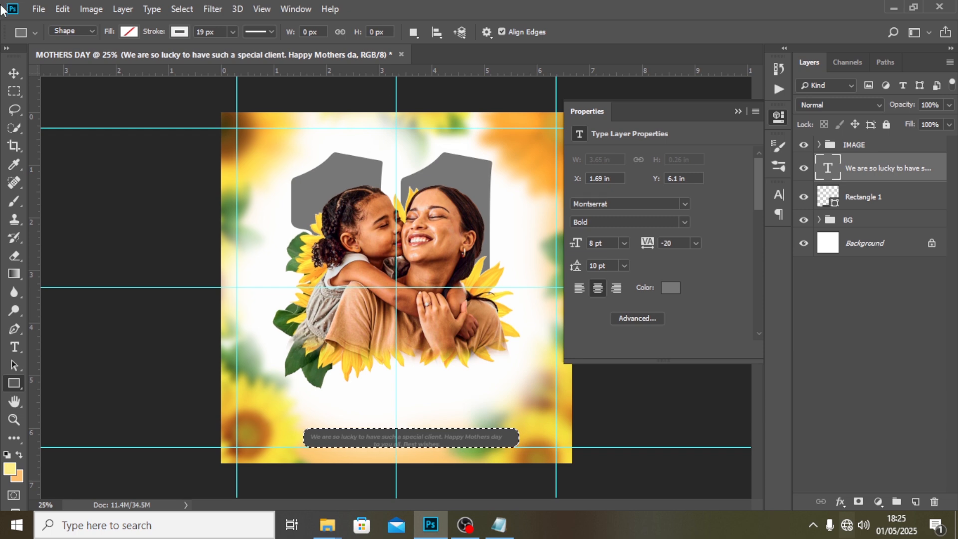
pyautogui.click(14, 72)
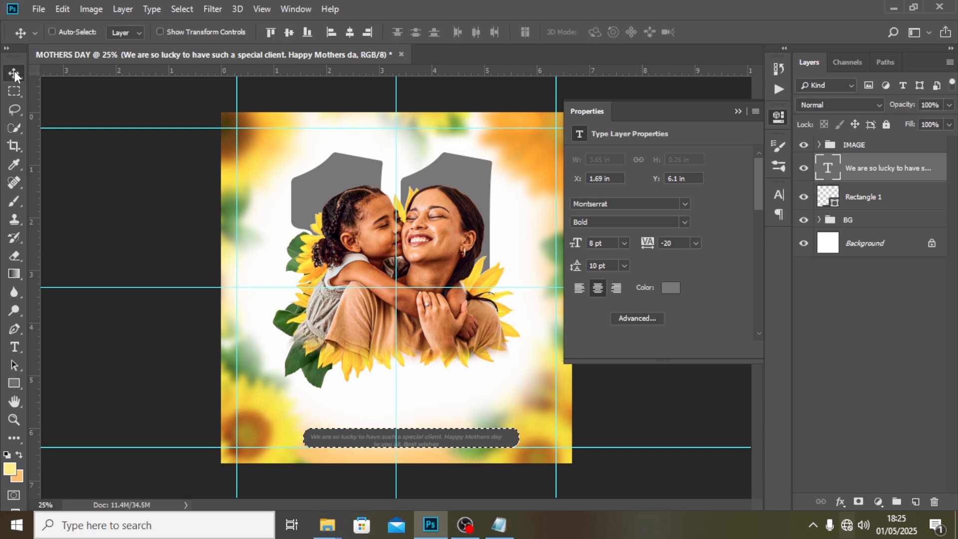
pyautogui.doubleClick(388, 5)
pyautogui.click(316, 117)
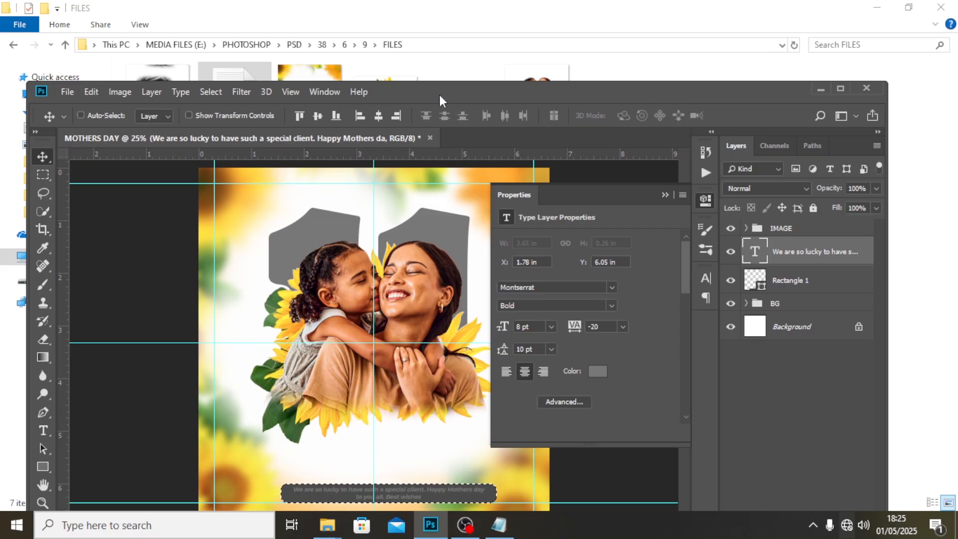
pyautogui.doubleClick(402, 31)
pyautogui.click(737, 109)
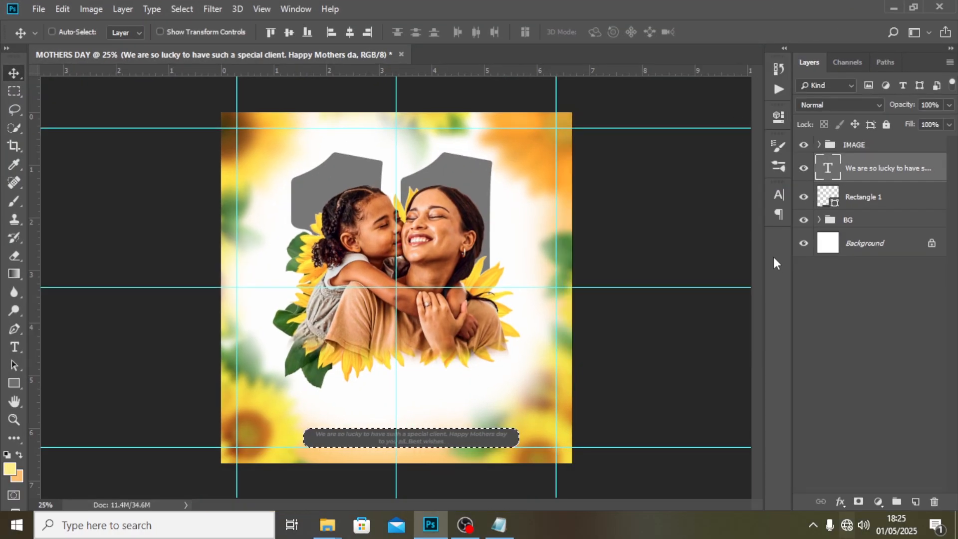
pyautogui.press('ctrl')
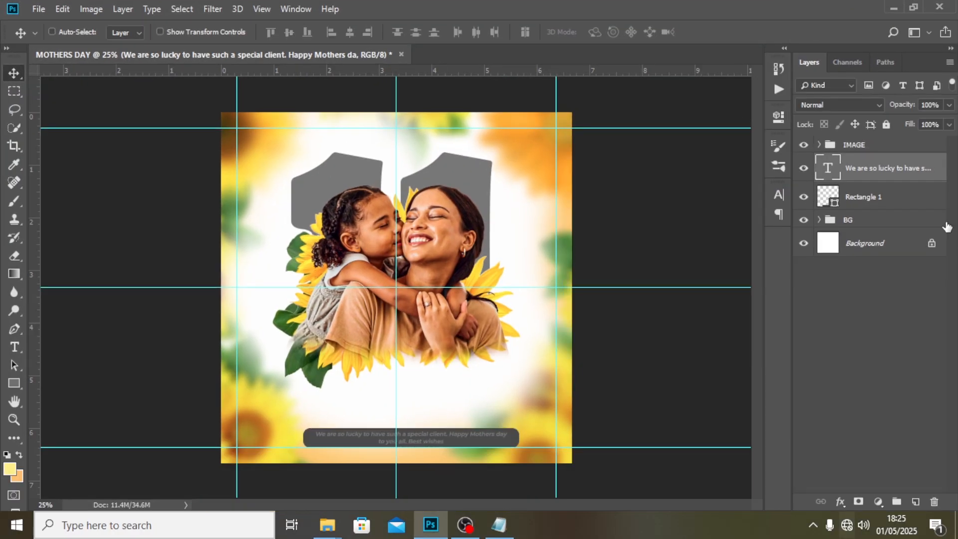
# Move the greeting text and its rectangle together horizontally until they are centred on the flyer's middle vertical guide.
pyautogui.keyDown('ctrl'); pyautogui.click(888, 196); pyautogui.keyUp('ctrl')
pyautogui.hotkey('ctrl', 't')
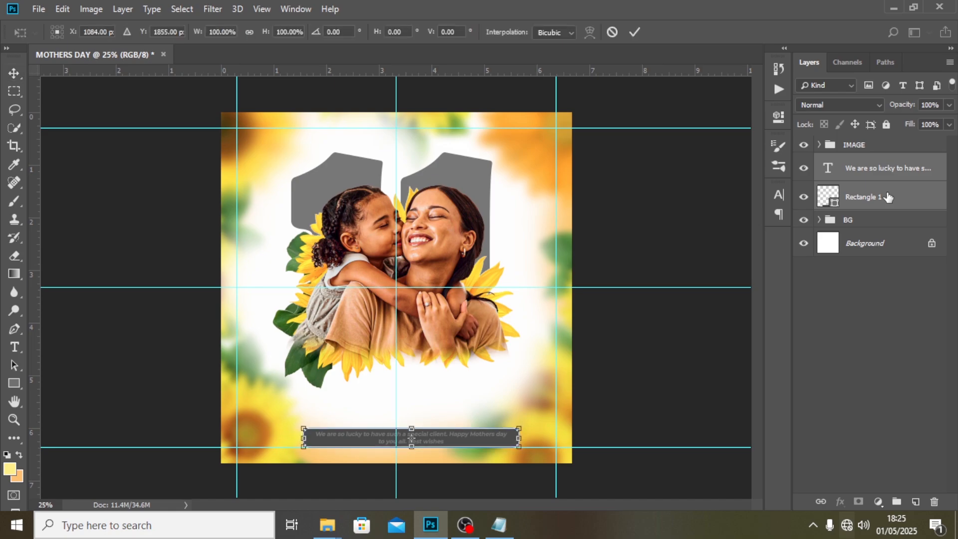
pyautogui.hotkey('shift', 'Left')
pyautogui.hotkey('shift', 'Left')
pyautogui.hotkey('shift', 'Left')
pyautogui.hotkey('shift', 'Left')
pyautogui.hotkey('shift', 'Left')
pyautogui.hotkey('shift', 'Left')
pyautogui.hotkey('shift', 'Left')
pyautogui.hotkey('shift', 'Left')
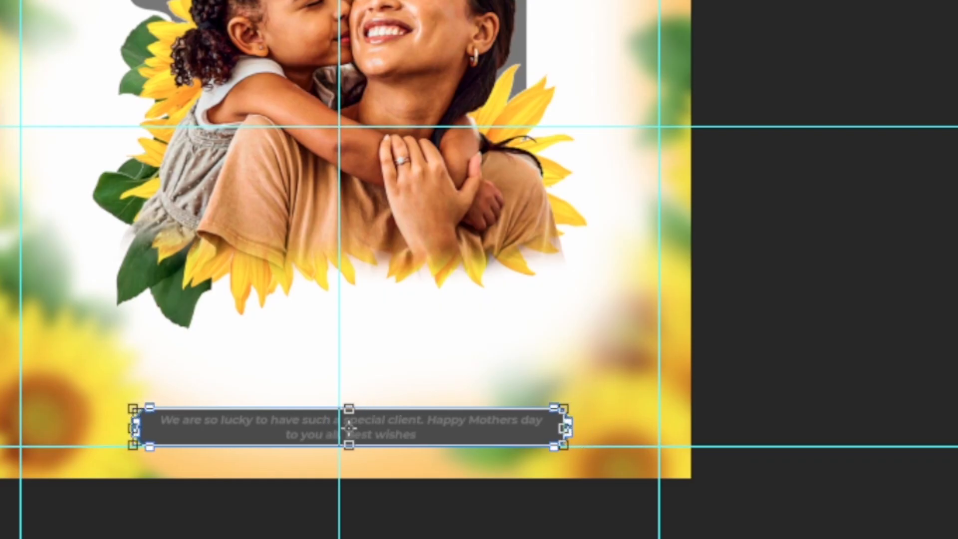
pyautogui.hotkey('shift', 'Left')
pyautogui.hotkey('shift', 'Left')
pyautogui.hotkey('shift', 'Left')
pyautogui.hotkey('shift', 'Left')
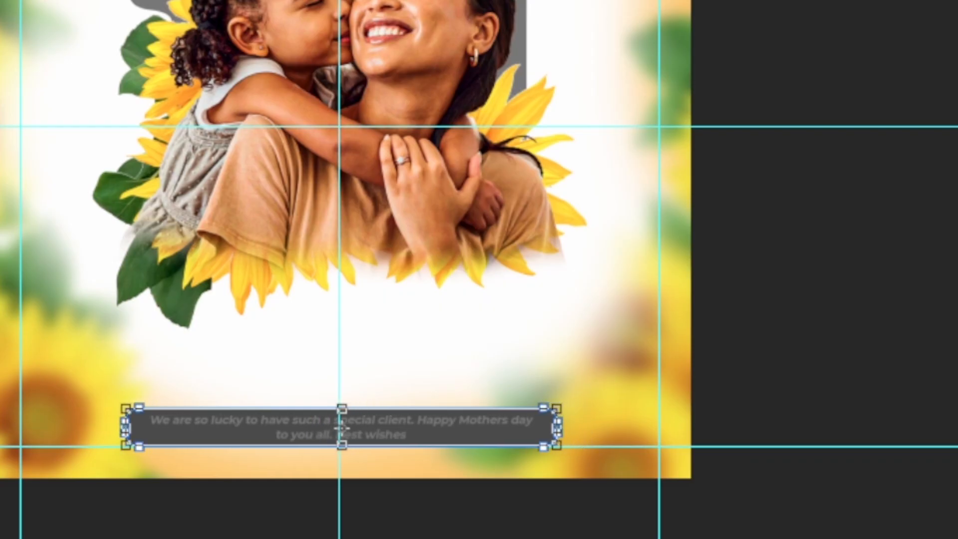
pyautogui.press('Return')
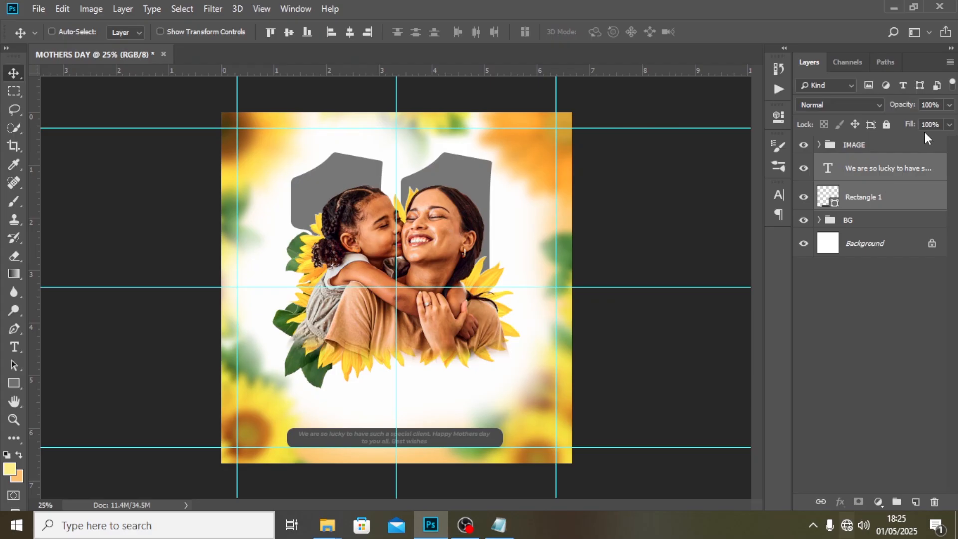
# Hide the guides and skew the greeting rectangle horizontally by about -10.3° so that it slants to the right.
pyautogui.click(861, 197)
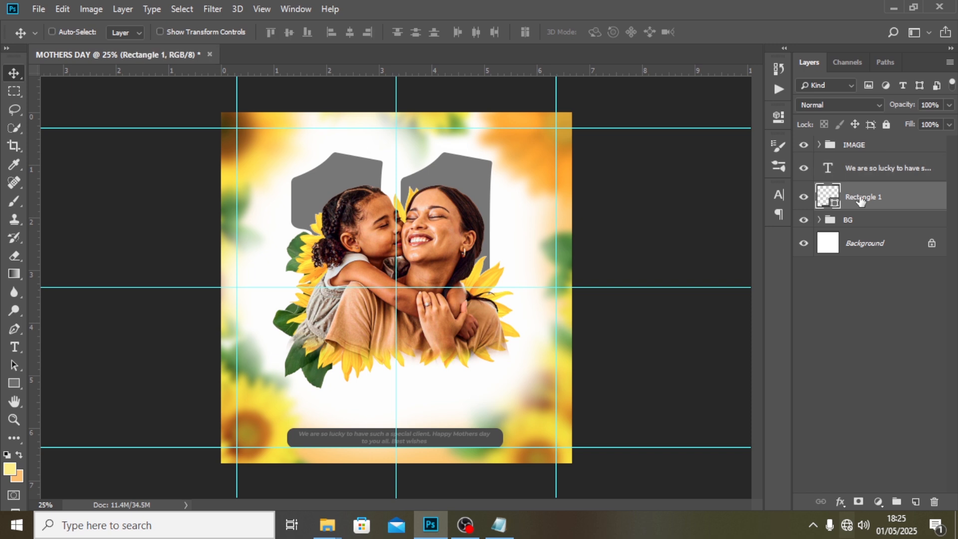
pyautogui.hotkey('ctrl', ';')
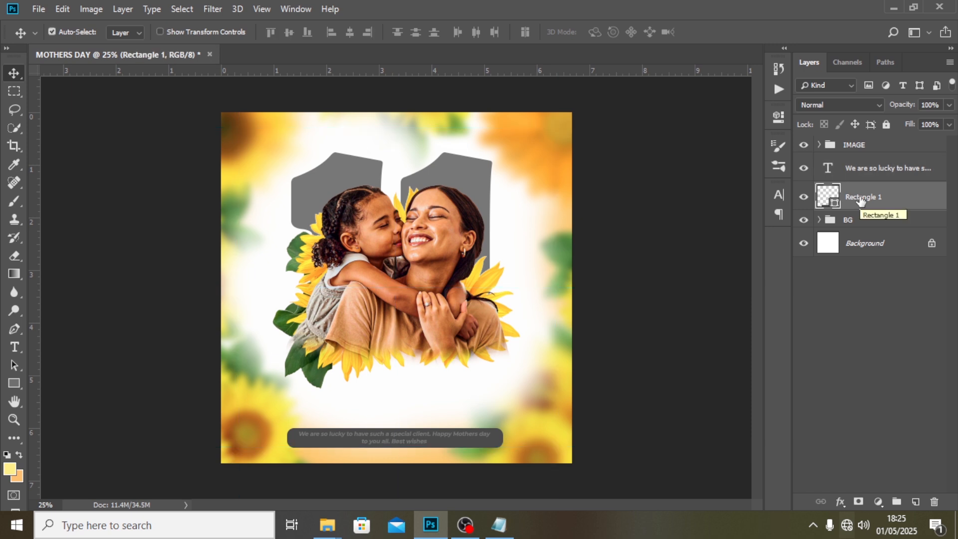
pyautogui.hotkey('ctrl', 't')
pyautogui.rightClick(358, 382)
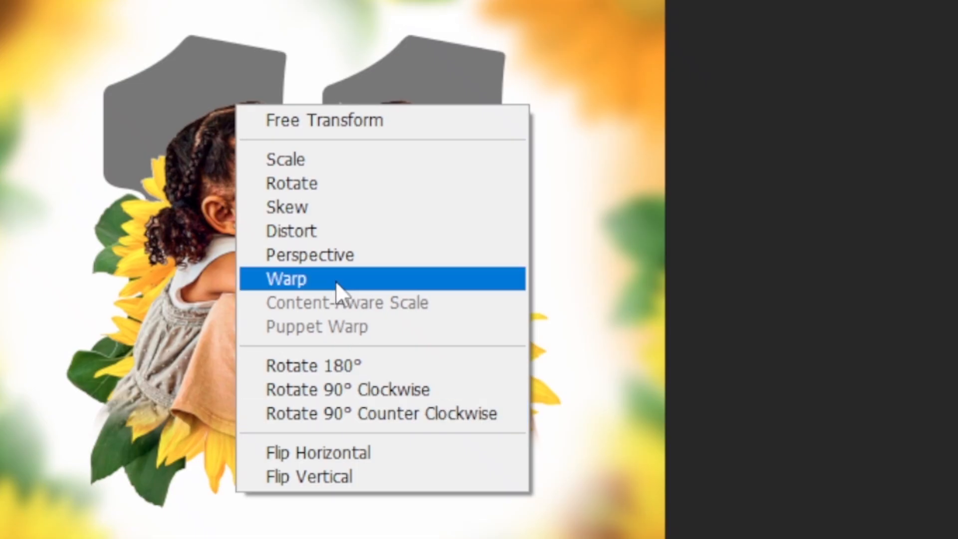
pyautogui.click(394, 246)
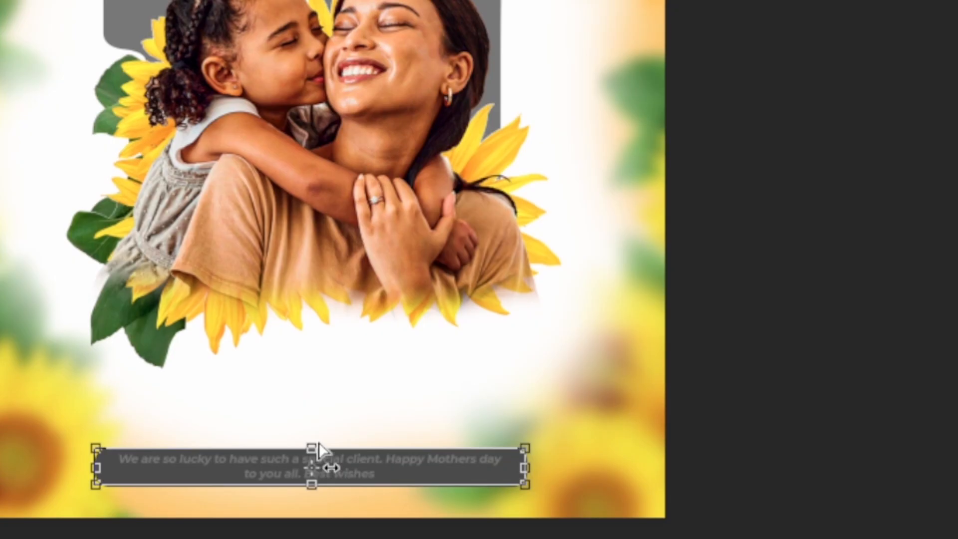
pyautogui.moveTo(398, 430); pyautogui.dragTo(401, 429)
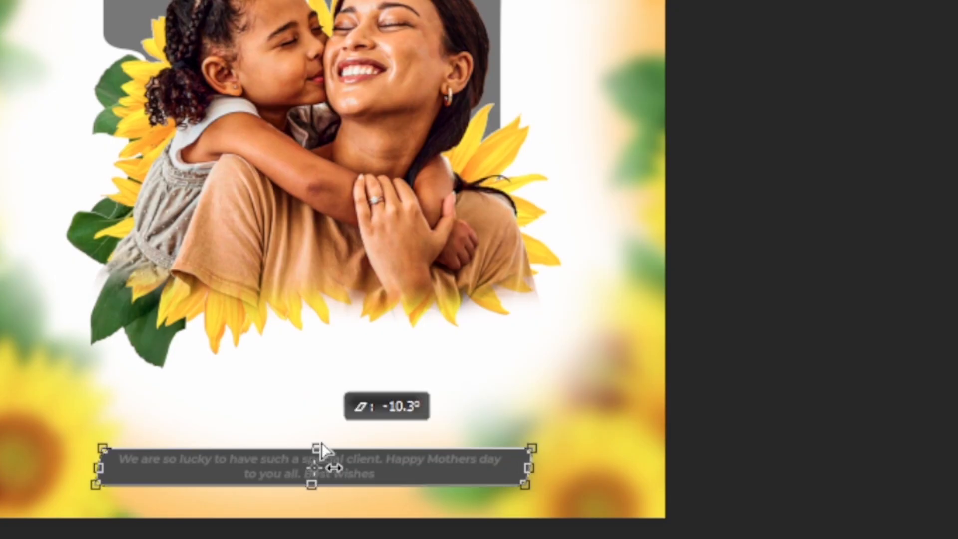
pyautogui.press('Return')
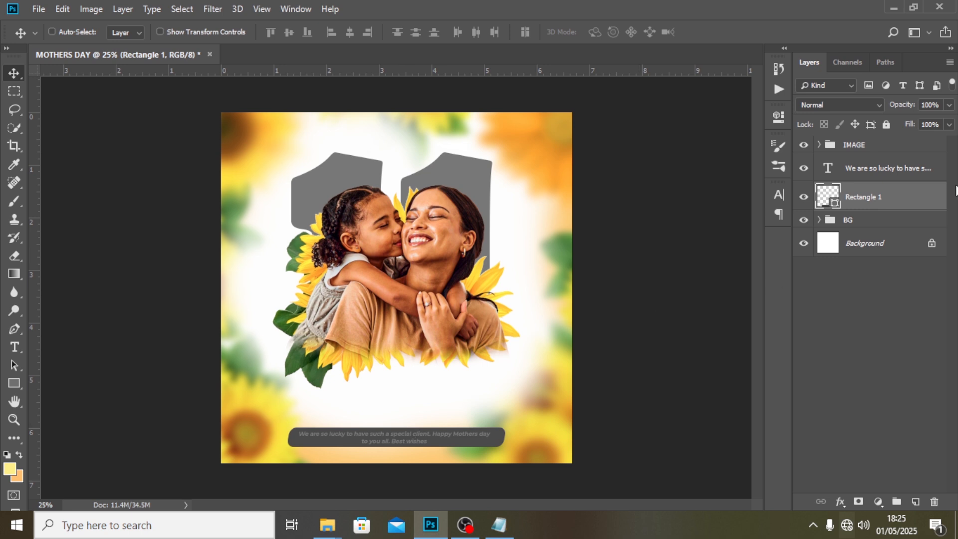
# Colour the greeting text white (ffffff) and set its font weight to Medium.
pyautogui.click(851, 178)
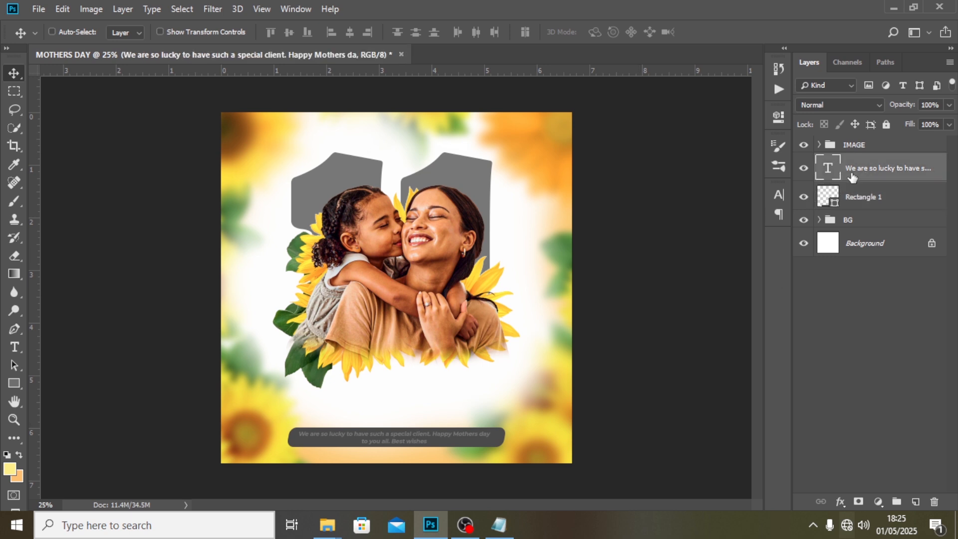
pyautogui.click(777, 198)
pyautogui.click(731, 279)
pyautogui.write('ffffff')
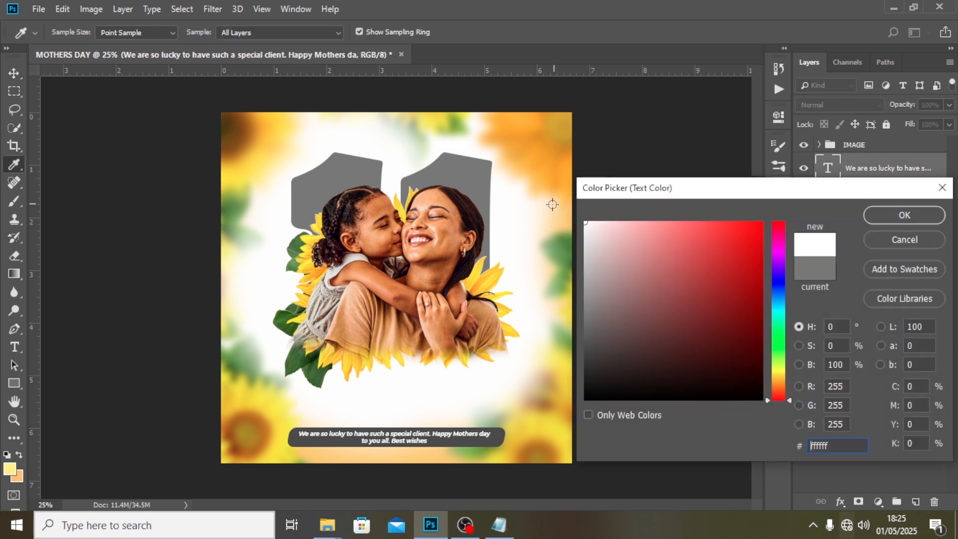
pyautogui.click(884, 216)
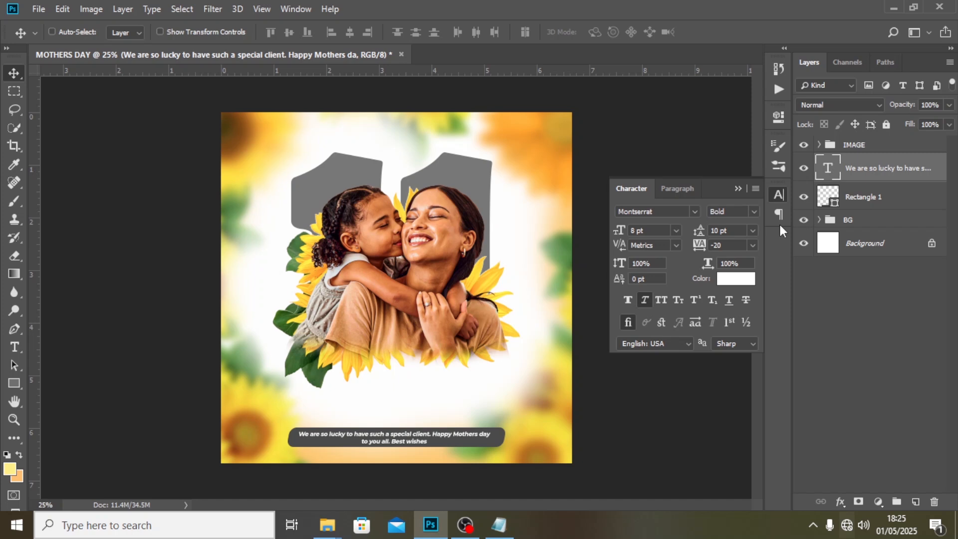
pyautogui.click(750, 214)
pyautogui.click(743, 316)
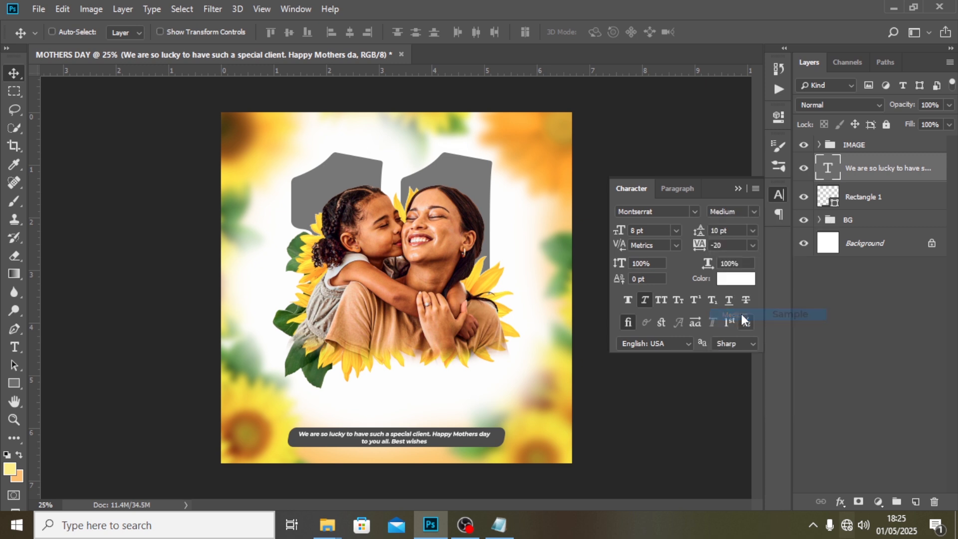
pyautogui.click(736, 189)
# Group the greeting text with its rectangle and name the group MESSAGE.
pyautogui.keyDown('shift'); pyautogui.click(874, 198); pyautogui.keyUp('shift')
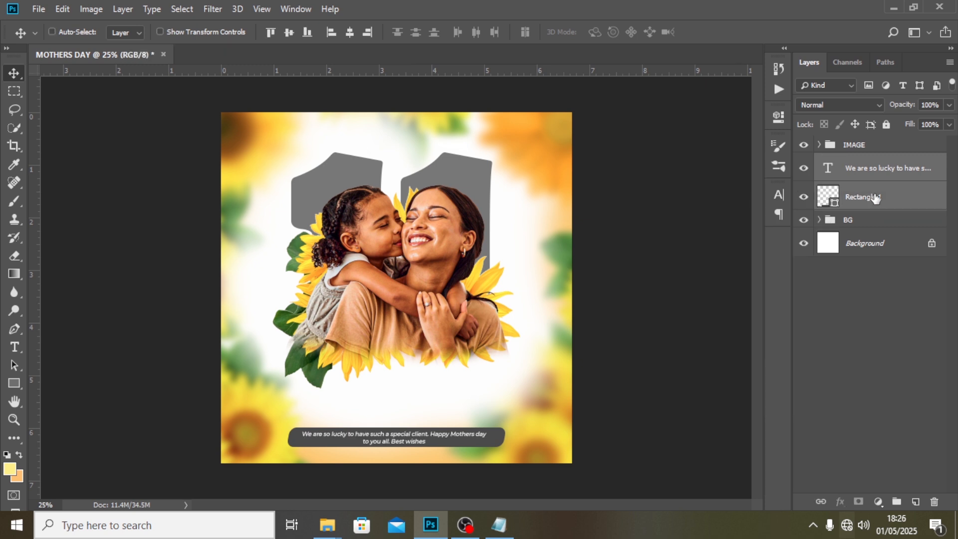
pyautogui.hotkey('ctrl', 'g')
pyautogui.doubleClick(862, 163)
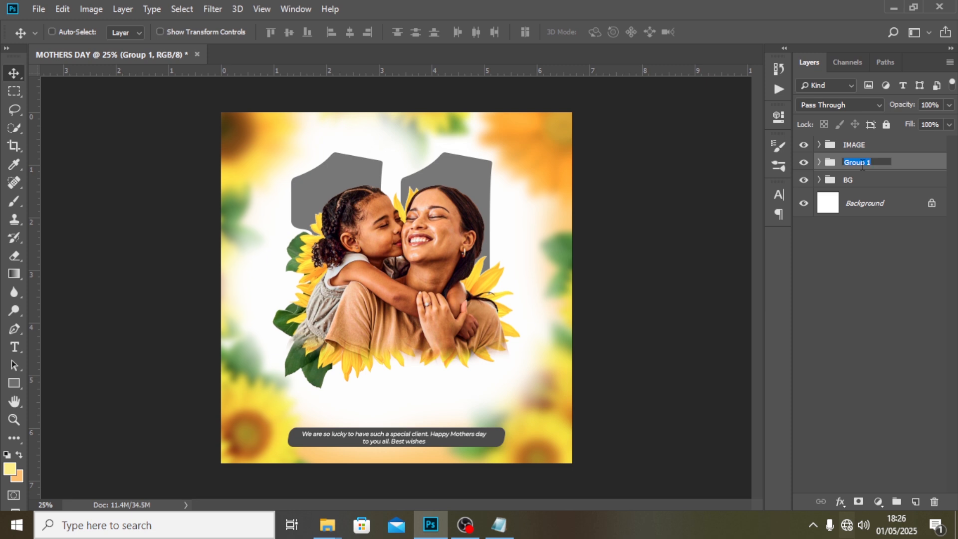
pyautogui.write('MESSAGE')
pyautogui.press('Return')
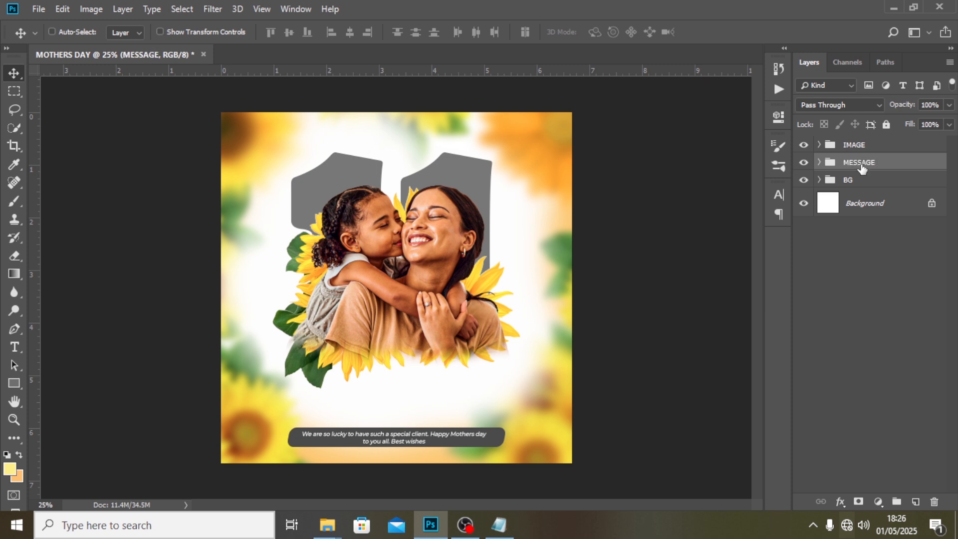
# Place the TEXT copy image as an embedded object and position it between the photo and the greeting bar.
pyautogui.click(39, 9)
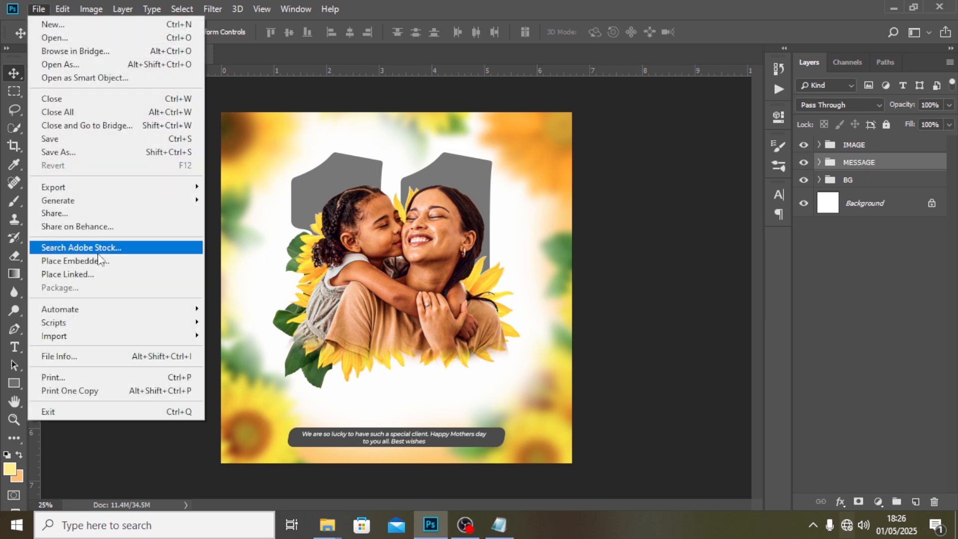
pyautogui.click(98, 262)
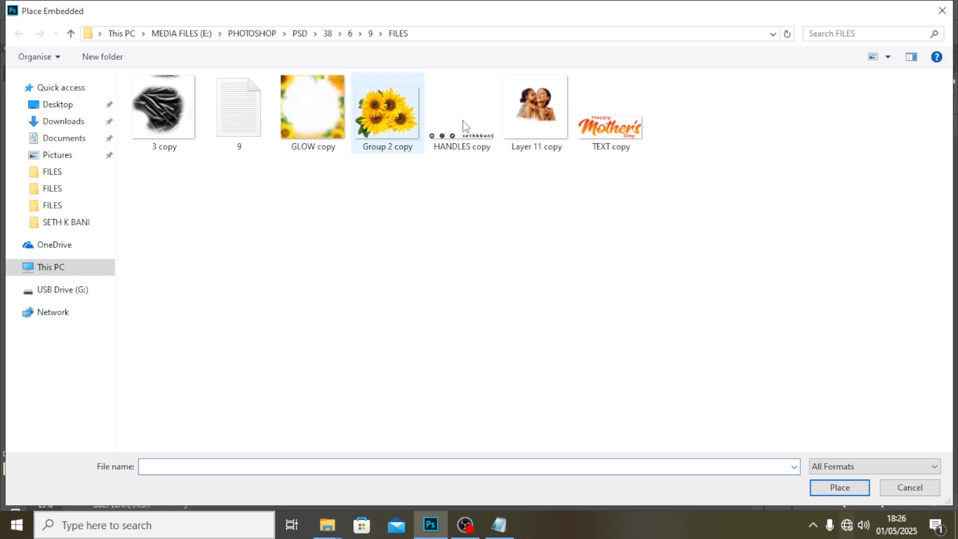
pyautogui.click(597, 126)
pyautogui.click(837, 487)
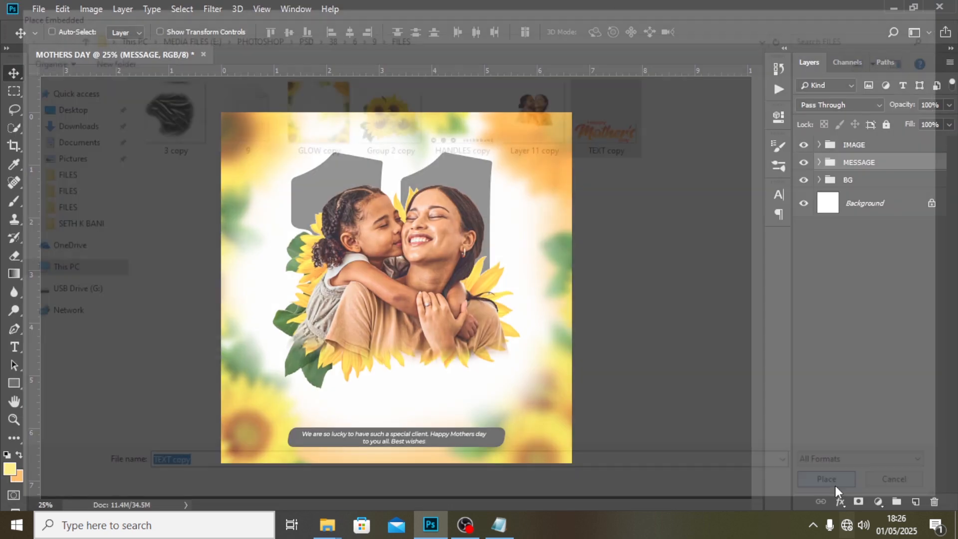
pyautogui.moveTo(447, 296); pyautogui.dragTo(445, 388)
pyautogui.press('Return')
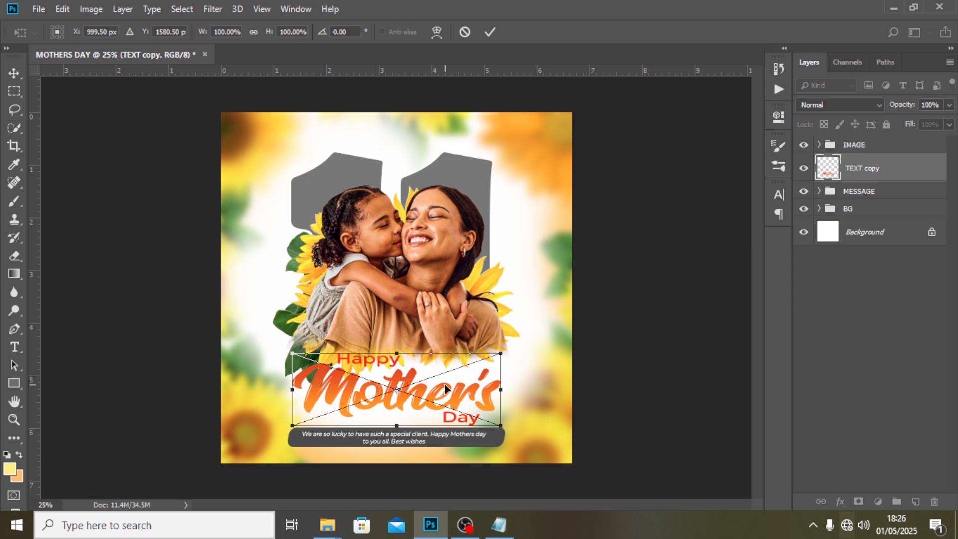
# Fine-tune the vertical position of the Happy Mother's Day title so that it sits just above the greeting bar.
pyautogui.hotkey('shift', 'Down')
pyautogui.hotkey('shift', 'Down')
pyautogui.hotkey('shift', 'Down')
pyautogui.hotkey('shift', 'Down')
pyautogui.hotkey('shift', 'Down')
pyautogui.hotkey('shift', 'Down')
pyautogui.hotkey('shift', 'Down')
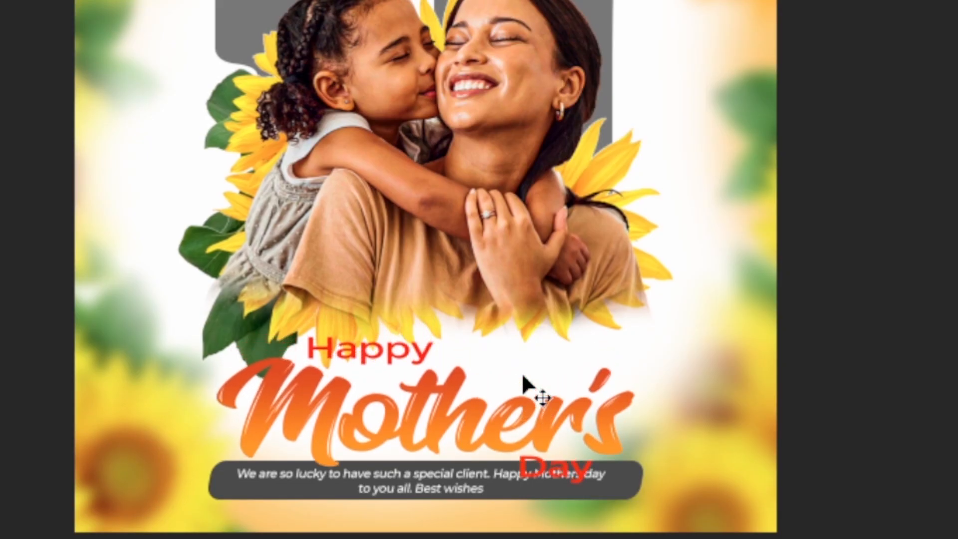
pyautogui.hotkey('shift', 'Down')
pyautogui.hotkey('shift', 'Down')
pyautogui.hotkey('shift', 'Down')
pyautogui.hotkey('shift', 'Down')
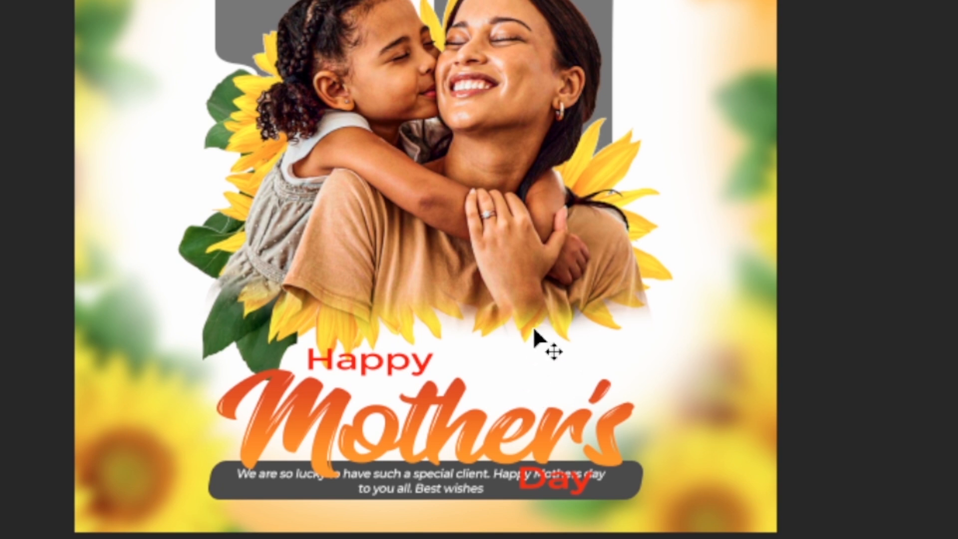
pyautogui.hotkey('shift', 'Up')
pyautogui.hotkey('shift', 'Up')
pyautogui.hotkey('shift', 'Up')
pyautogui.hotkey('shift', 'Up')
pyautogui.hotkey('shift', 'Up')
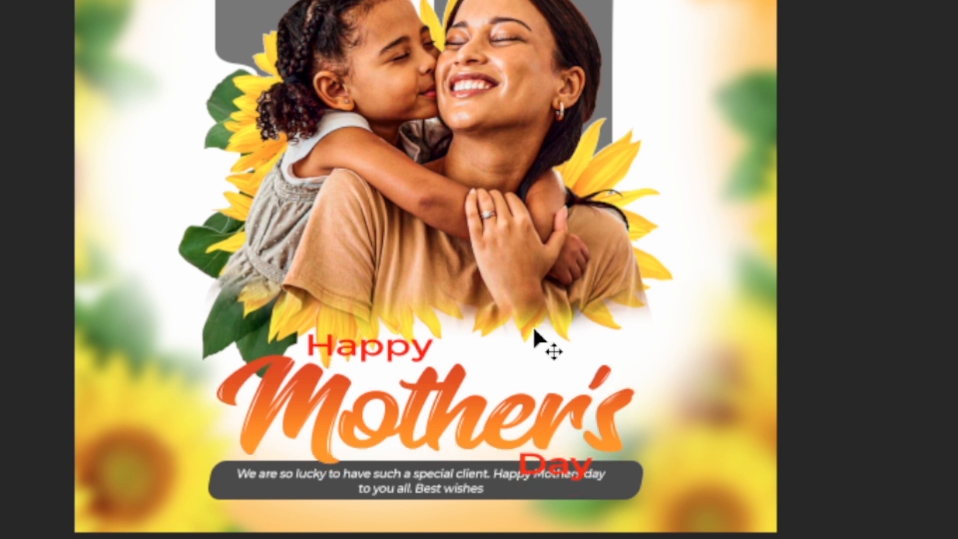
pyautogui.hotkey('shift', 'Up')
pyautogui.hotkey('shift', 'Up')
pyautogui.hotkey('shift', 'Up')
pyautogui.hotkey('shift', 'Up')
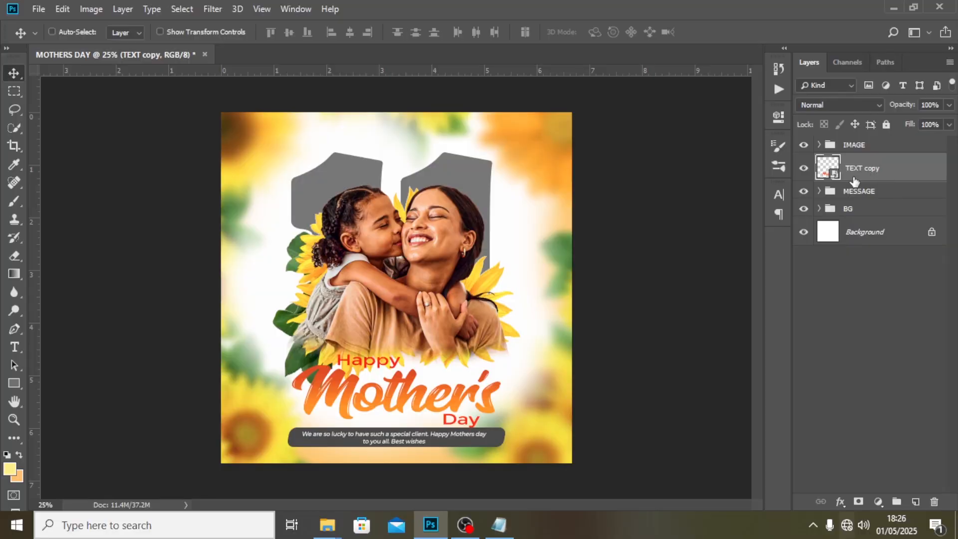
# Add a layer mask to the 11 group inside the BG group.
pyautogui.click(824, 212)
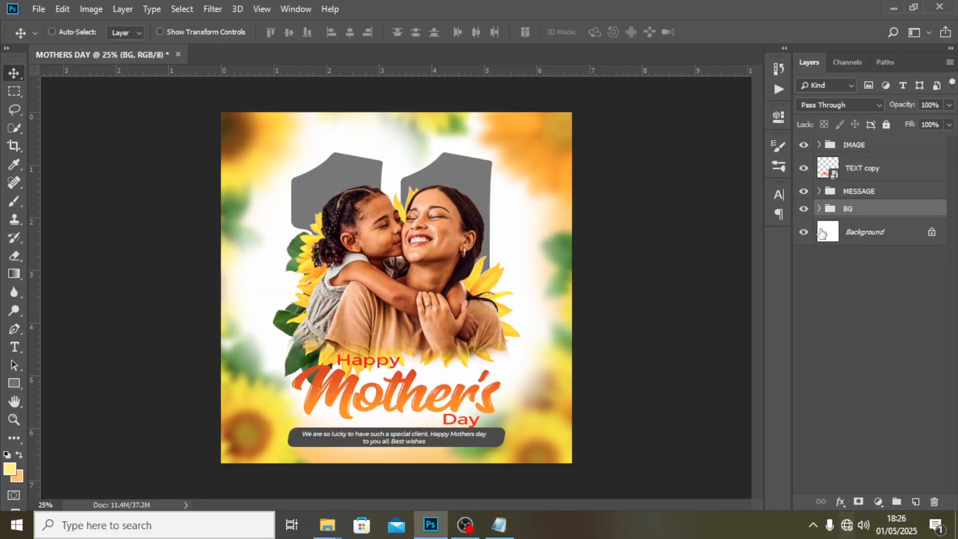
pyautogui.click(820, 208)
pyautogui.click(830, 226)
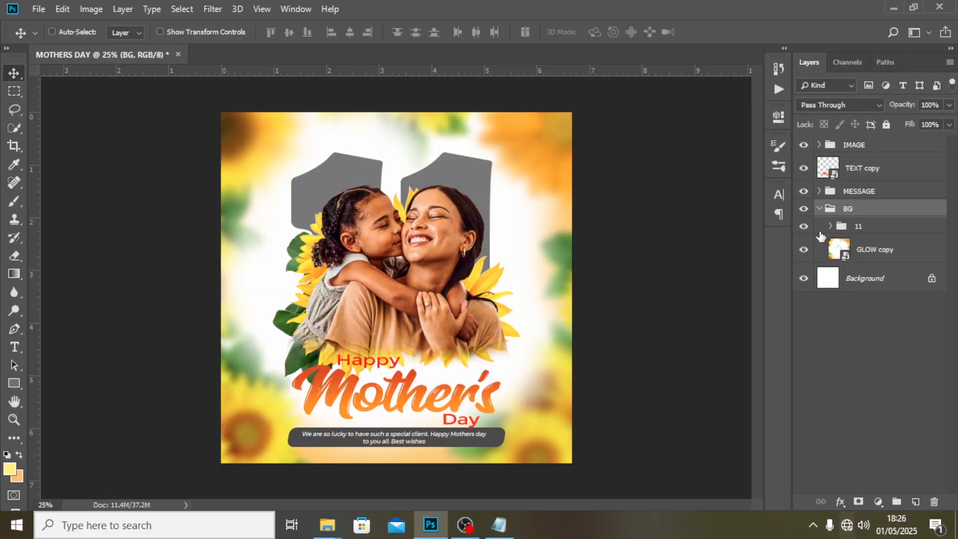
pyautogui.click(805, 228)
pyautogui.click(805, 227)
pyautogui.click(860, 228)
pyautogui.click(859, 502)
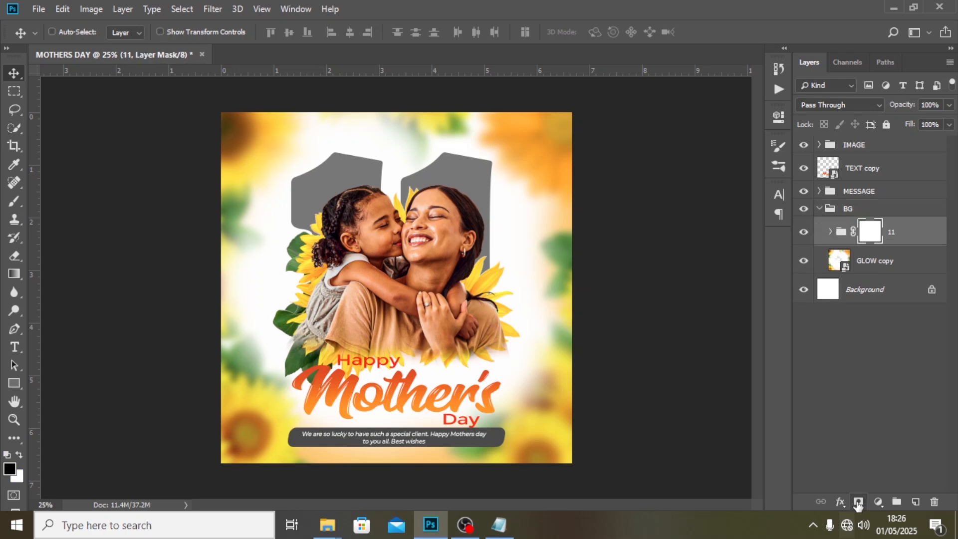
# Paint black on the 11 group's mask with a soft 500 px brush to fade the leaves and petals behind the title, then collapse BG.
pyautogui.press('b')
pyautogui.press('d')
pyautogui.press('x')
pyautogui.press(']')
pyautogui.press(']')
pyautogui.press(']')
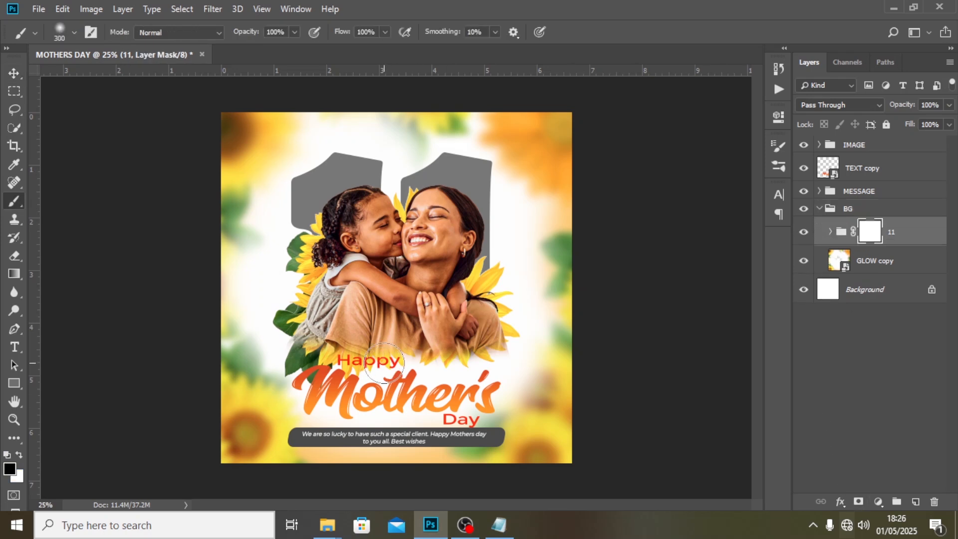
pyautogui.moveTo(336, 394)
pyautogui.mouseDown()
pyautogui.moveTo(253, 398)
pyautogui.moveTo(394, 378)
pyautogui.moveTo(299, 385)
pyautogui.mouseUp()
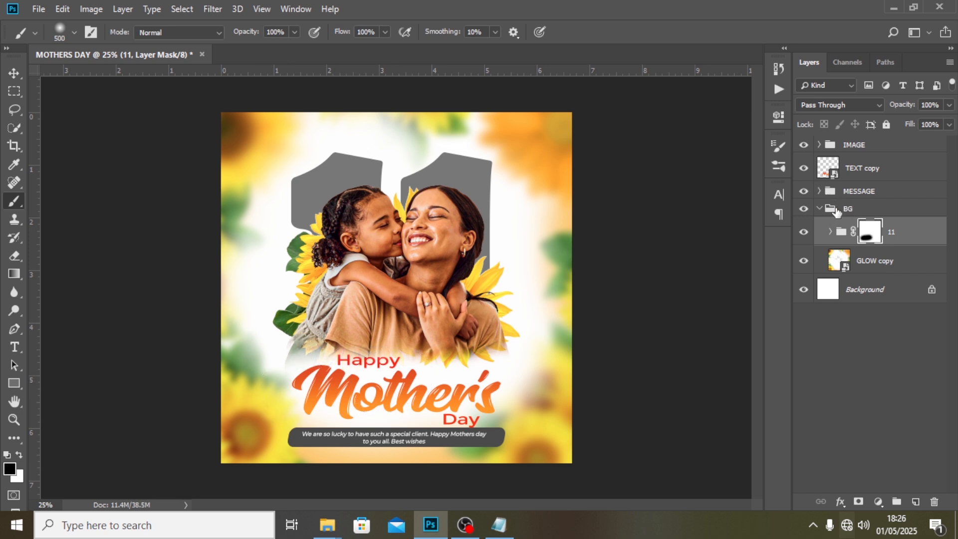
pyautogui.click(819, 209)
# Mask the IMAGE group and paint black with the 500 px brush to fade the petals behind the word Happy.
pyautogui.click(866, 149)
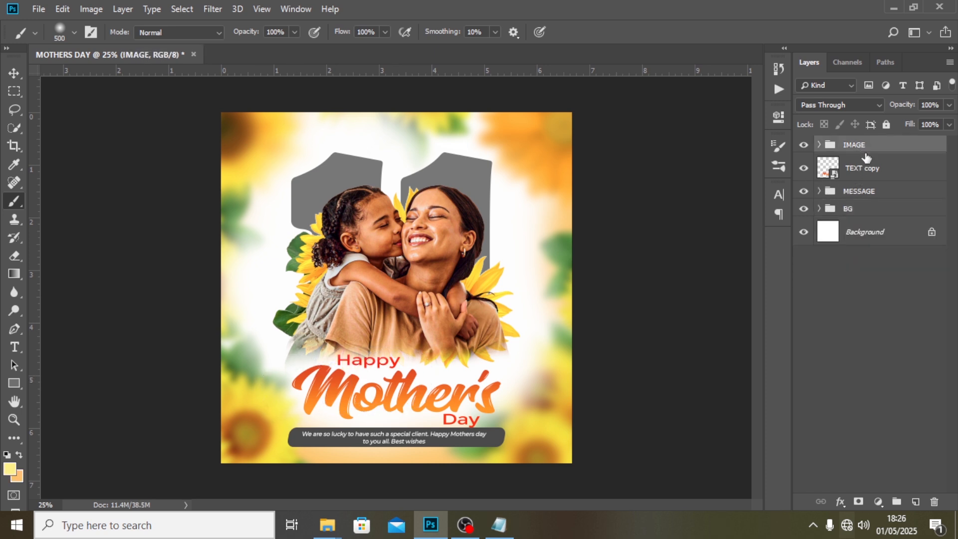
pyautogui.click(858, 501)
pyautogui.press('d')
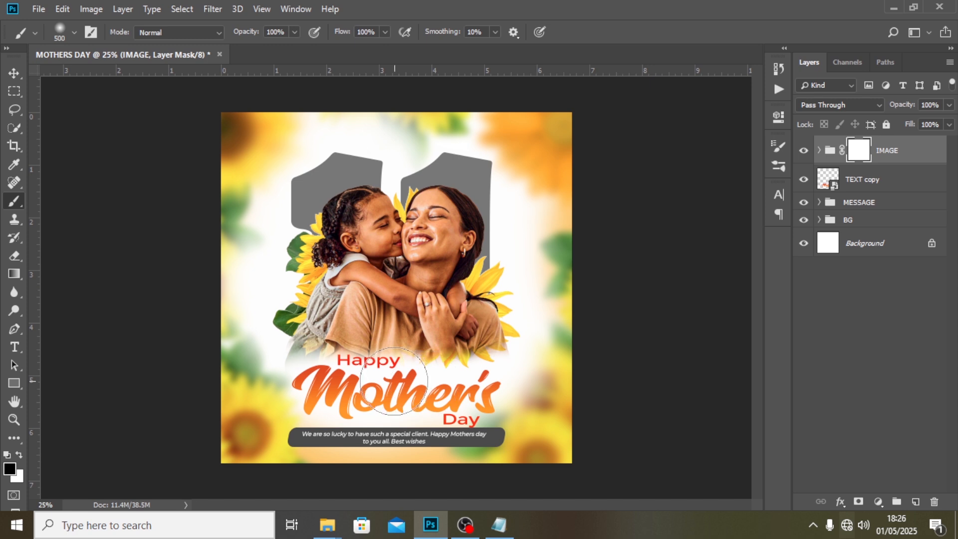
pyautogui.moveTo(324, 392)
pyautogui.mouseDown()
pyautogui.moveTo(343, 380)
pyautogui.moveTo(369, 379)
pyautogui.mouseUp()
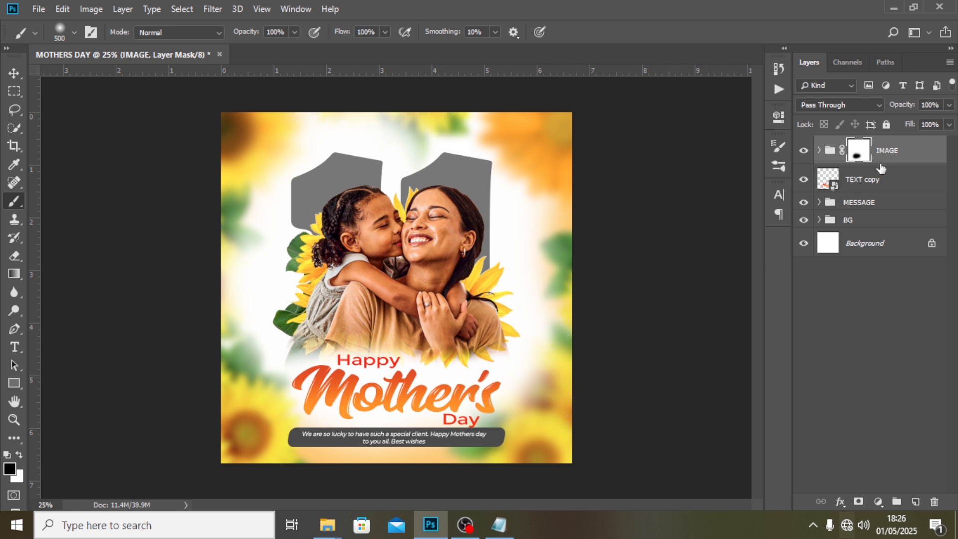
# Nudge the title layer TEXT copy and the MESSAGE group up together to leave room beneath the greeting bar.
pyautogui.click(868, 185)
pyautogui.keyDown('ctrl'); pyautogui.click(861, 204); pyautogui.keyUp('ctrl')
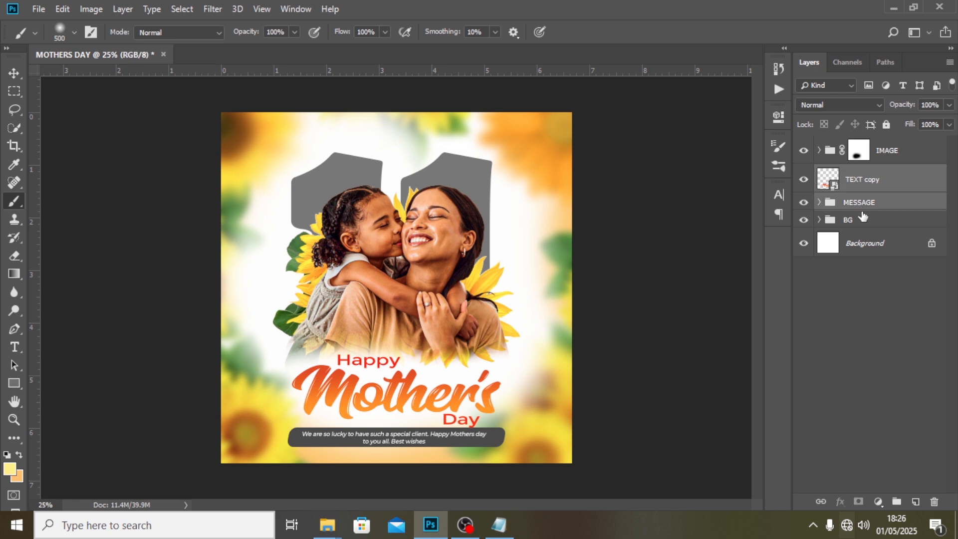
pyautogui.press('v')
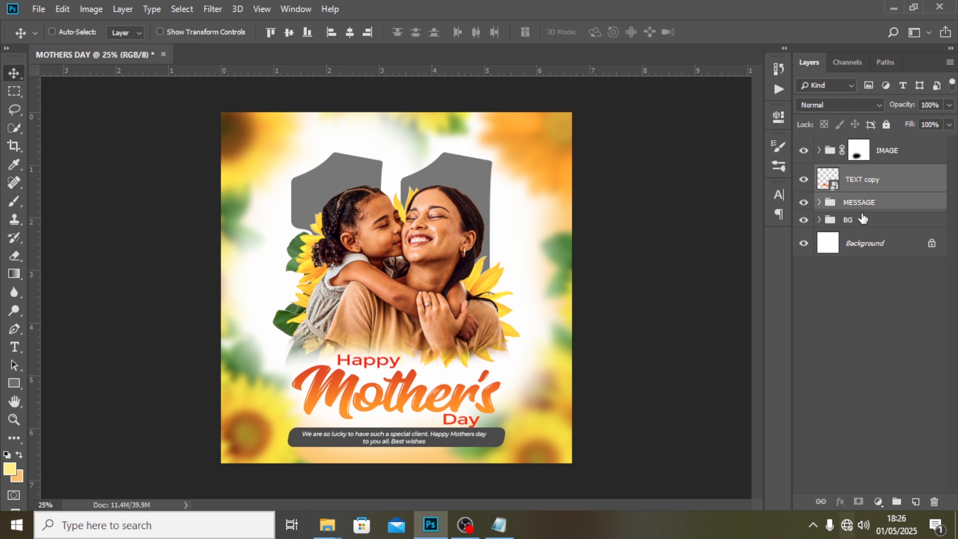
pyautogui.hotkey('shift', 'Up')
pyautogui.hotkey('shift', 'Up')
pyautogui.hotkey('shift', 'Up')
pyautogui.hotkey('shift', 'Up')
pyautogui.hotkey('shift', 'Up')
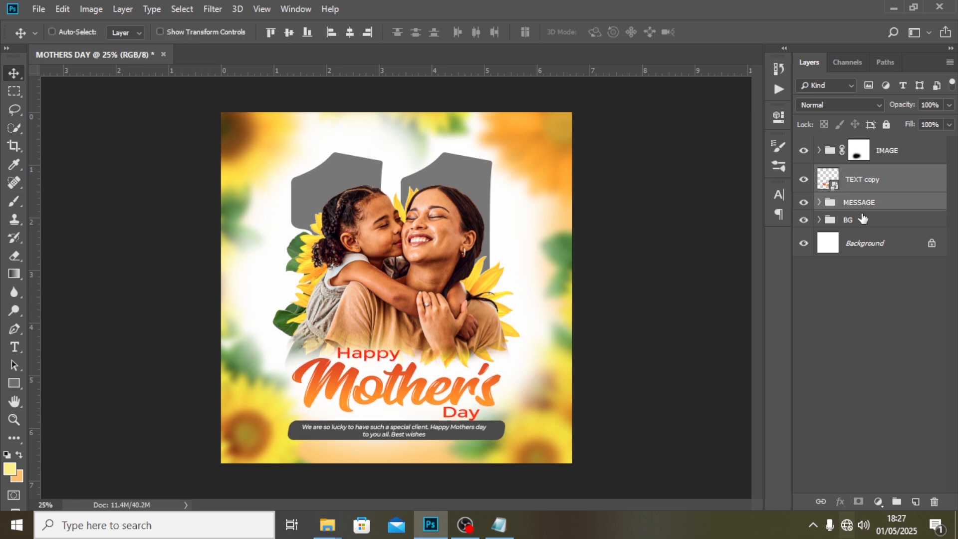
pyautogui.hotkey('shift', 'Down')
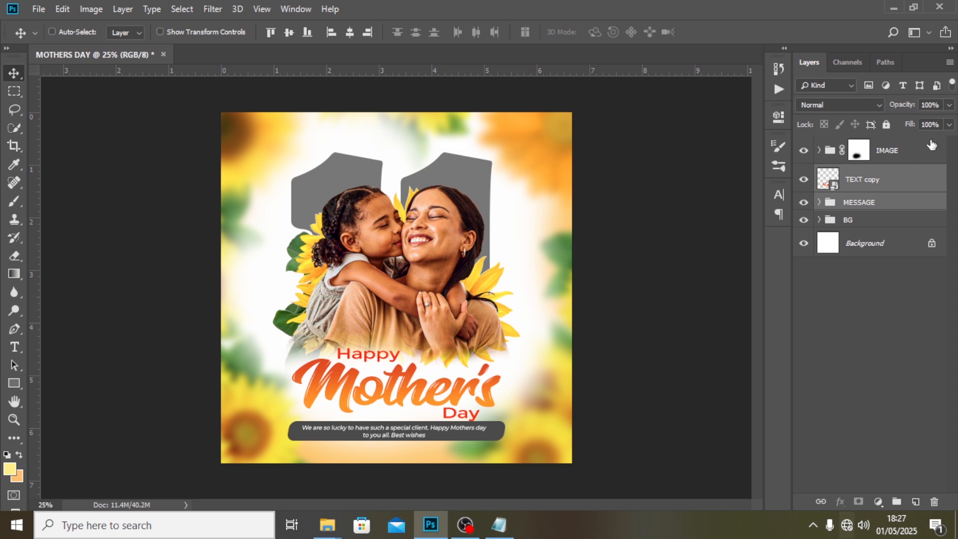
# Place the HANDLES copy file as an embedded image above the IMAGE group.
pyautogui.click(937, 152)
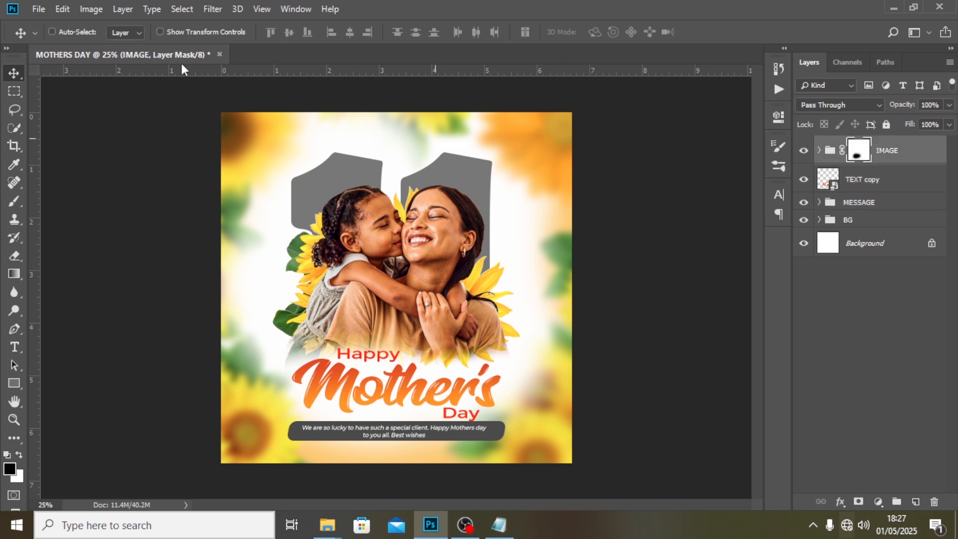
pyautogui.click(42, 9)
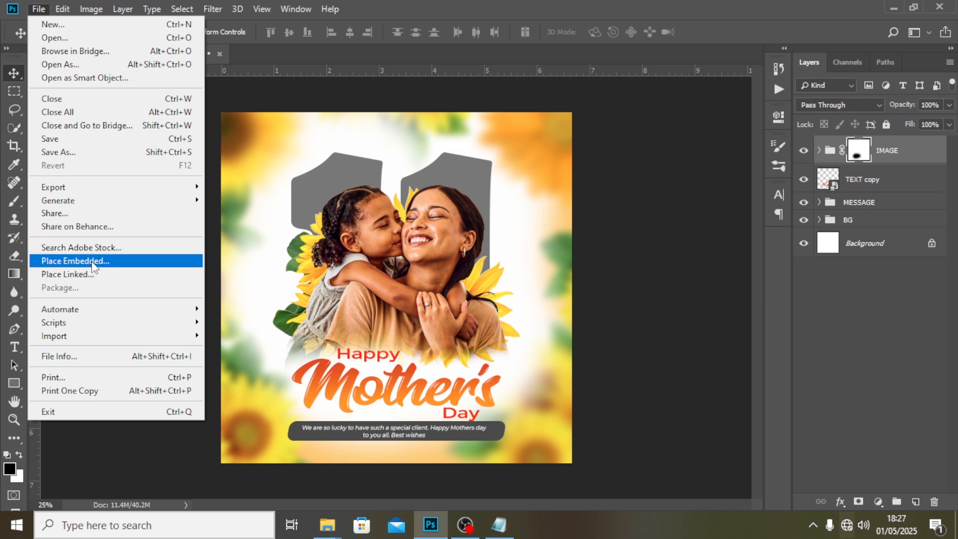
pyautogui.click(92, 259)
pyautogui.click(462, 113)
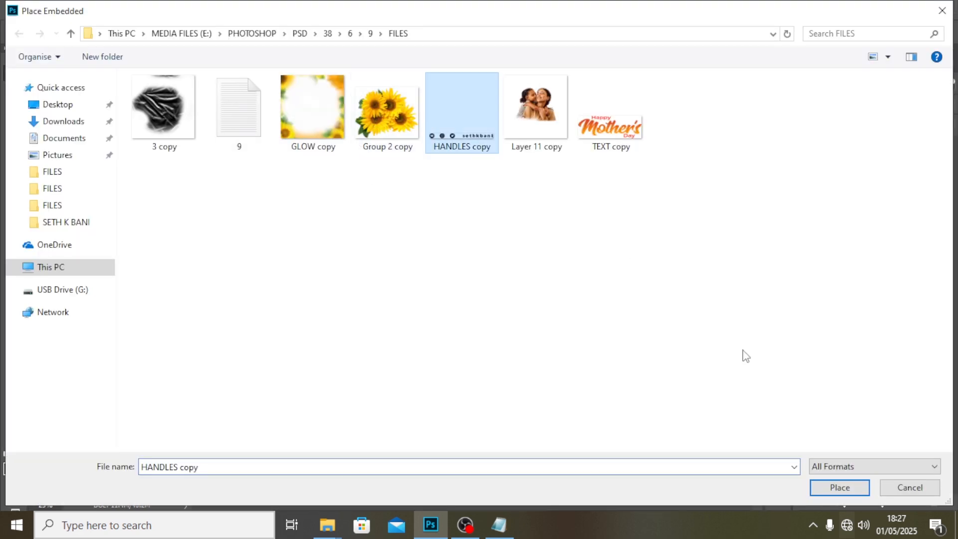
pyautogui.click(841, 488)
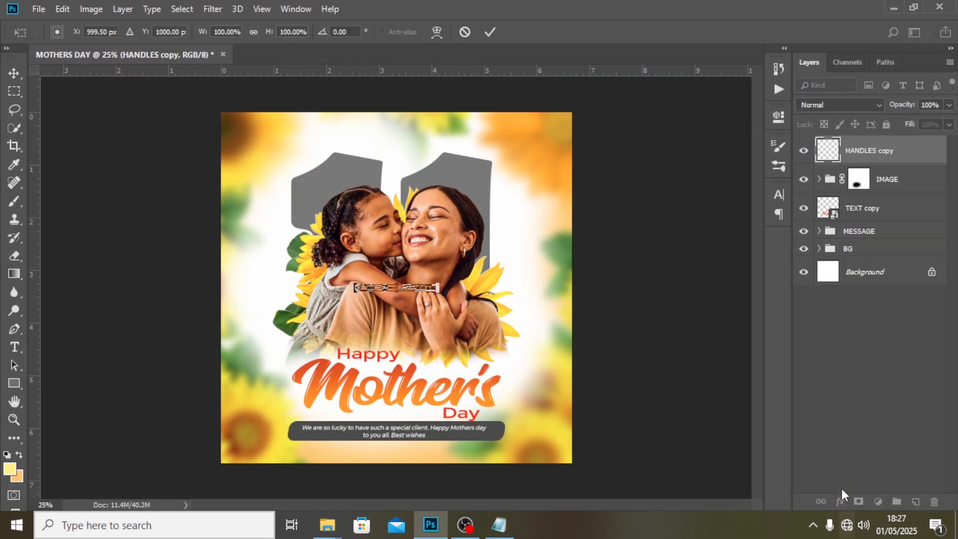
pyautogui.press('Return')
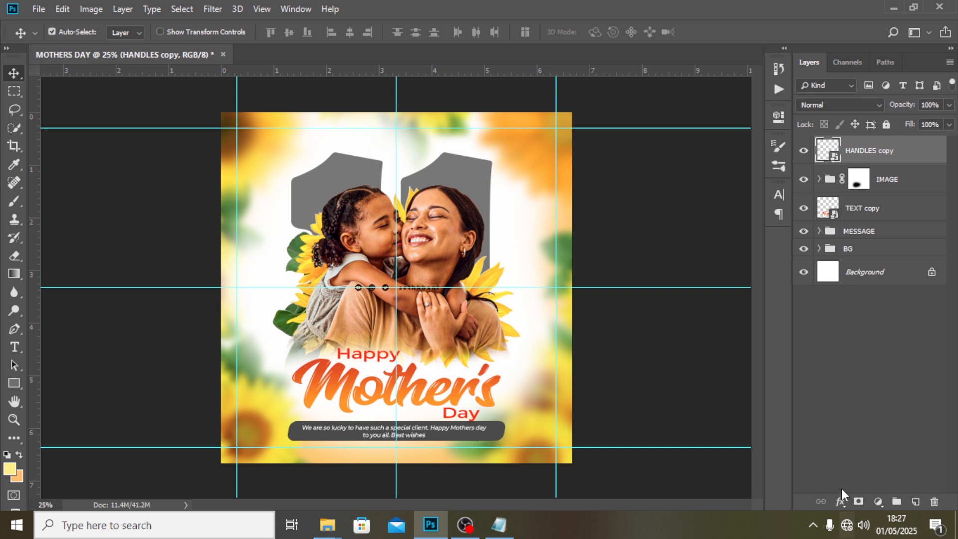
# Move the social media handles down to the centre just below the greeting bar and hide the guides.
pyautogui.hotkey('ctrl', 't')
pyautogui.press('Return')
pyautogui.moveTo(420, 464); pyautogui.dragTo(418, 471)
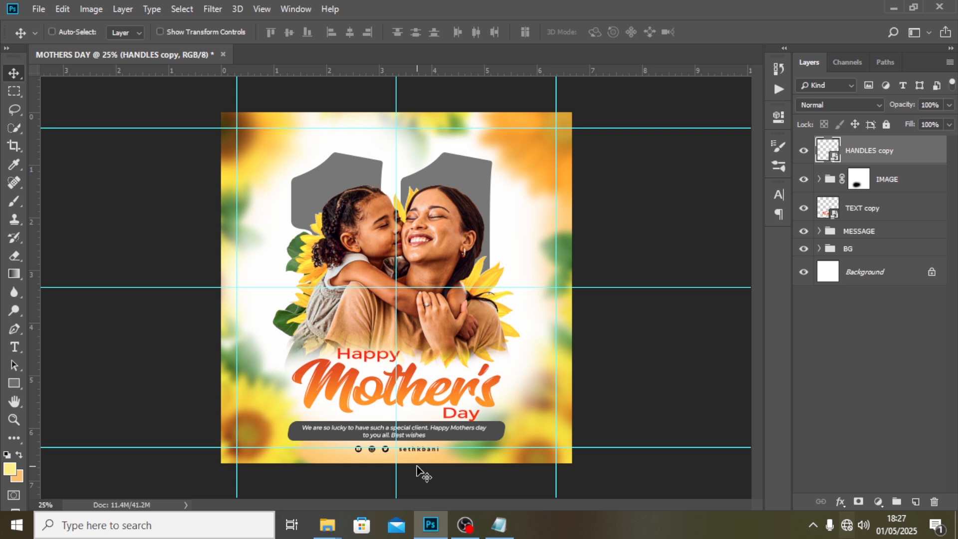
pyautogui.hotkey('ctrl', ';')
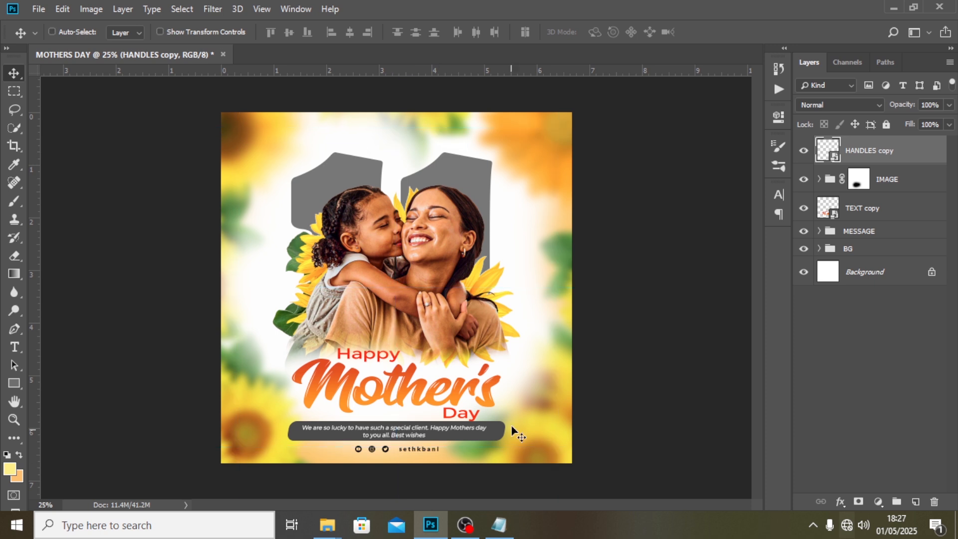
# Put the HANDLES copy layer in its own group named HANDLES and collapse the group.
pyautogui.hotkey('ctrl', 'g')
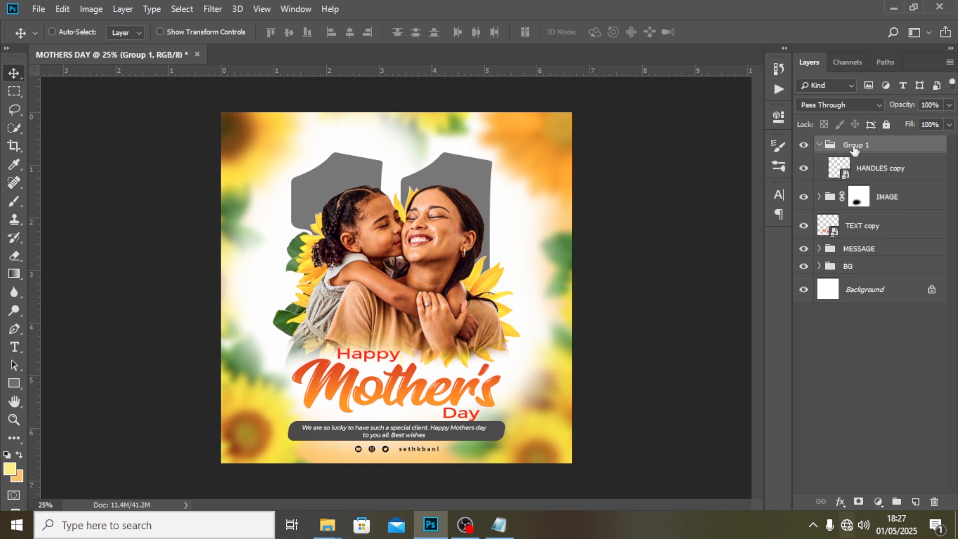
pyautogui.doubleClick(854, 145)
pyautogui.write('HANDLES')
pyautogui.press('Return')
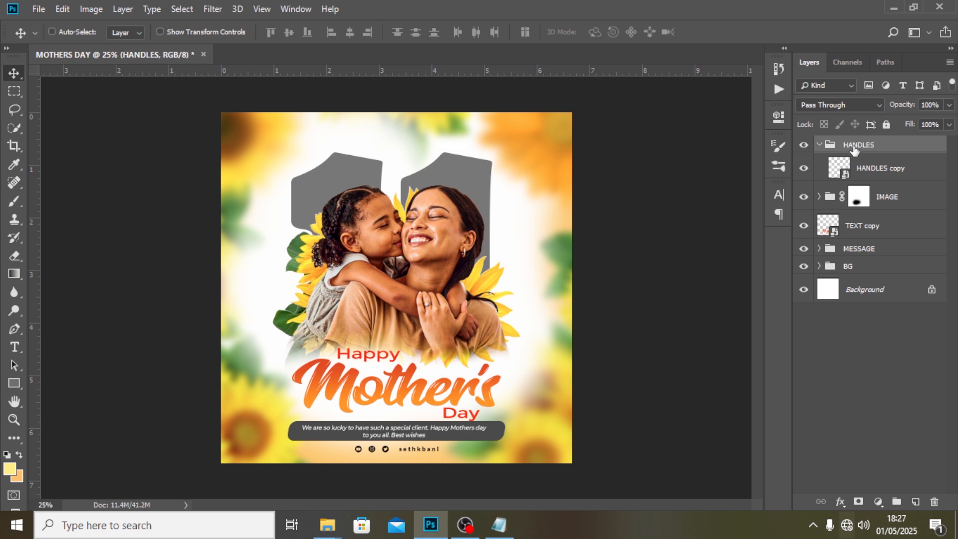
pyautogui.click(818, 145)
# Put the TEXT copy title layer in its own group named TEXT and collapse the group.
pyautogui.click(863, 204)
pyautogui.hotkey('ctrl', 'g')
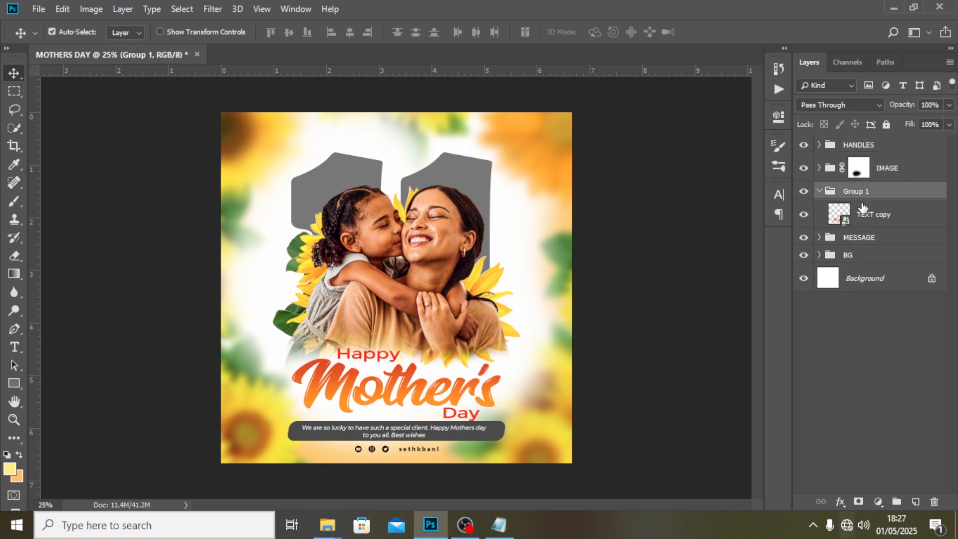
pyautogui.doubleClick(860, 192)
pyautogui.write('TEXT')
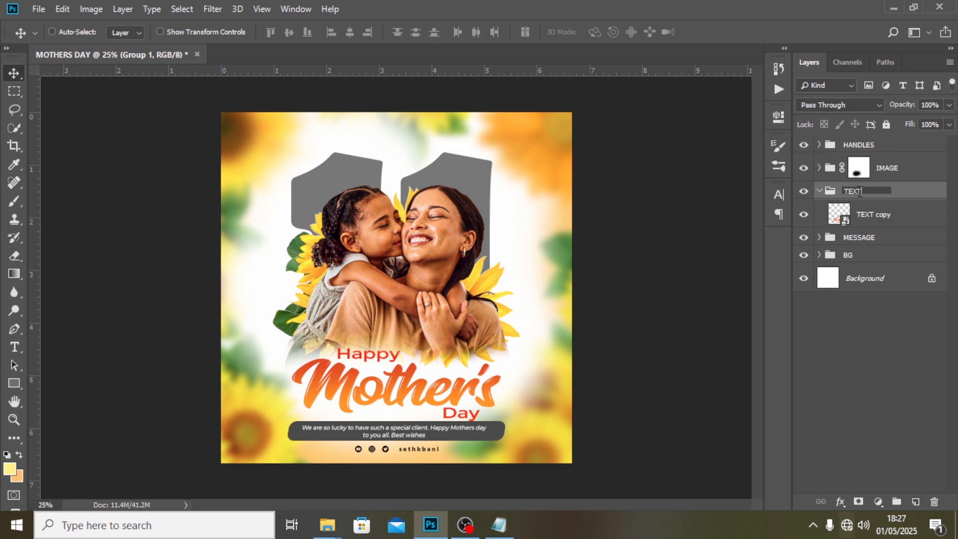
pyautogui.press('Return')
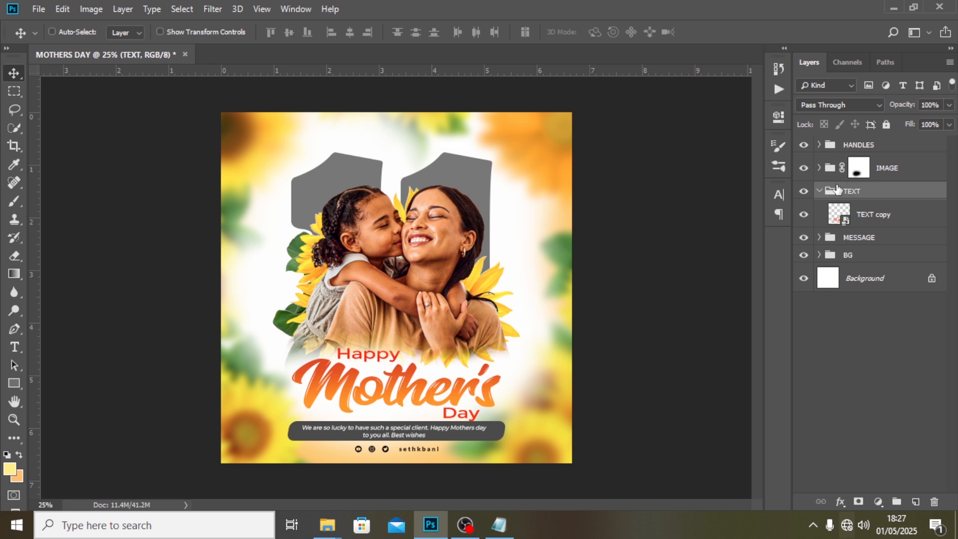
pyautogui.click(819, 191)
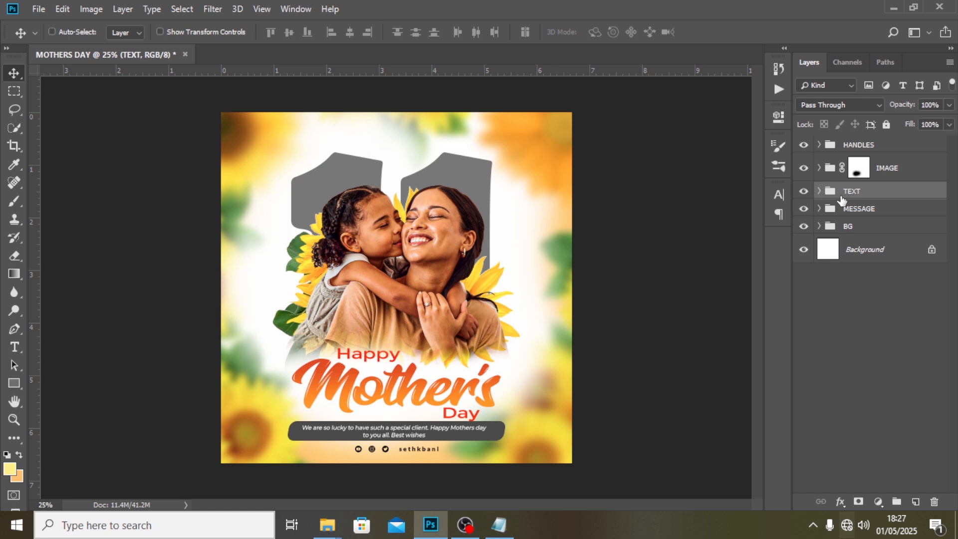
# Place the 3 copy plastic texture file as an embedded image directly above the 11 text layer in the BG group.
pyautogui.click(819, 226)
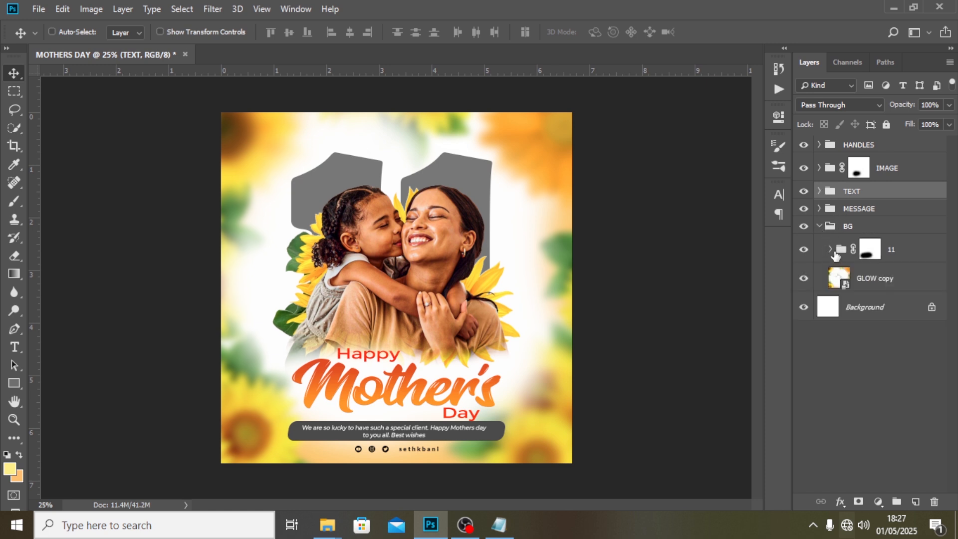
pyautogui.click(830, 249)
pyautogui.click(869, 310)
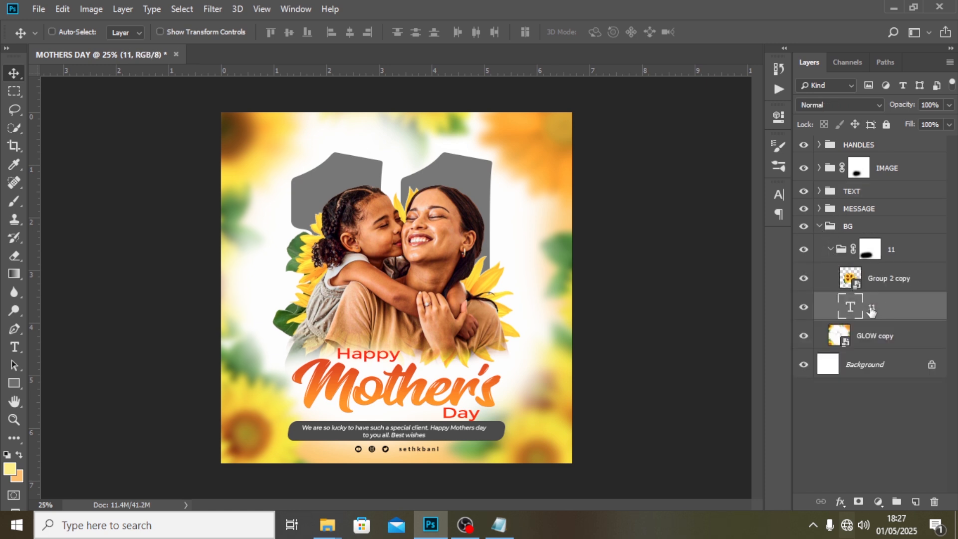
pyautogui.click(40, 9)
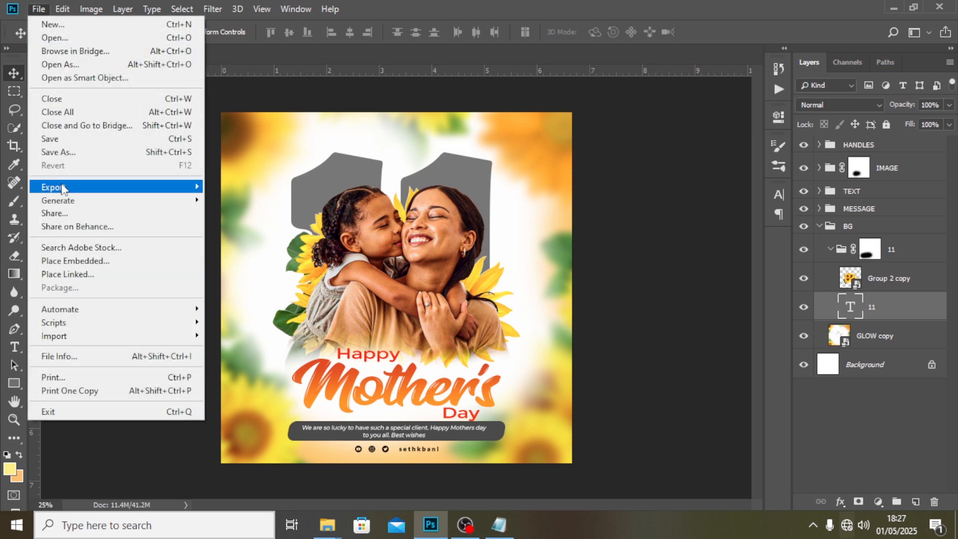
pyautogui.click(75, 261)
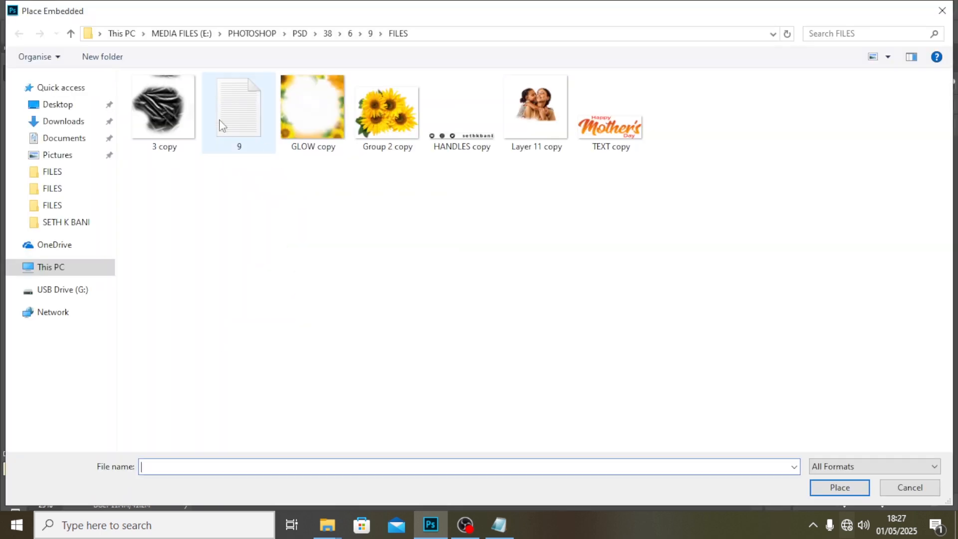
pyautogui.click(157, 113)
pyautogui.click(848, 487)
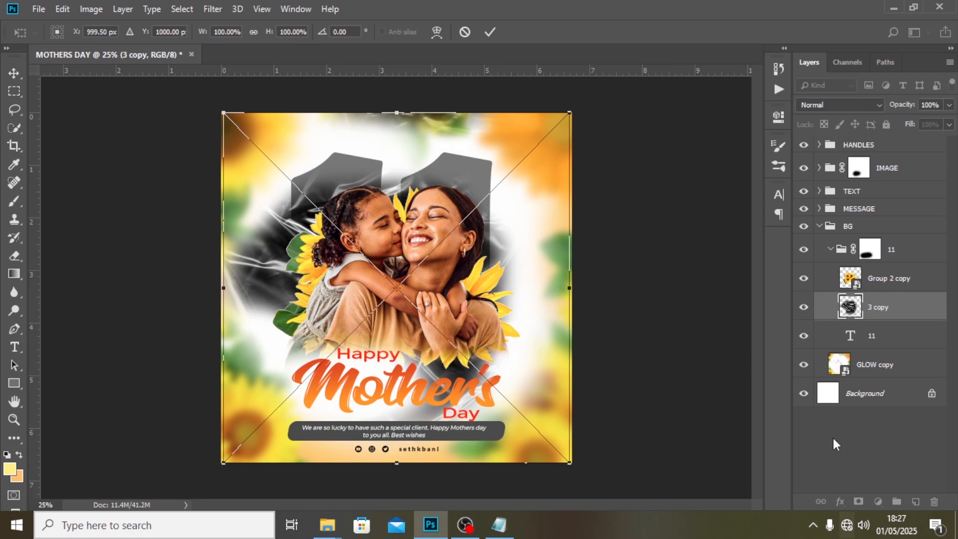
pyautogui.press('Return')
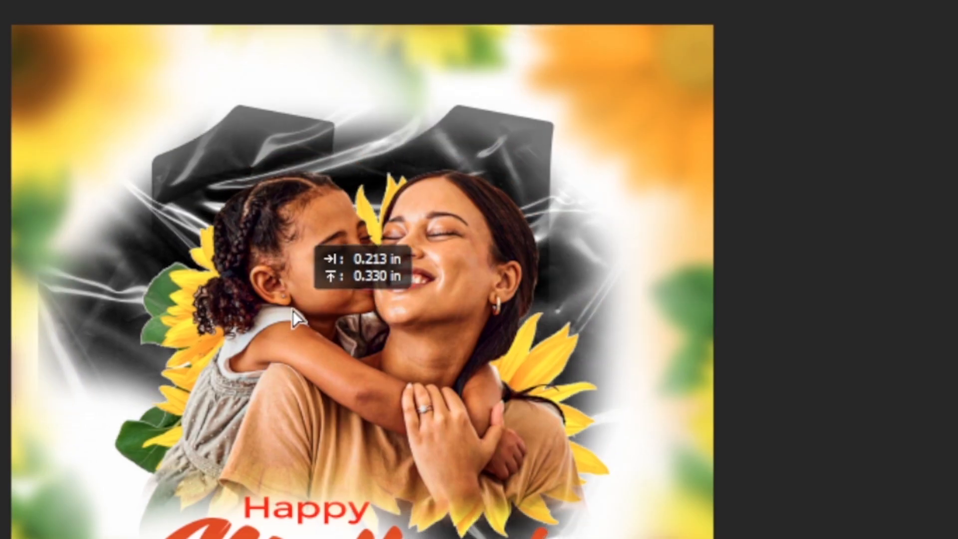
# Move the texture up over the large 11, set its blend mode to Screen, and collapse the 11 and BG groups.
pyautogui.moveTo(293, 309); pyautogui.dragTo(299, 278)
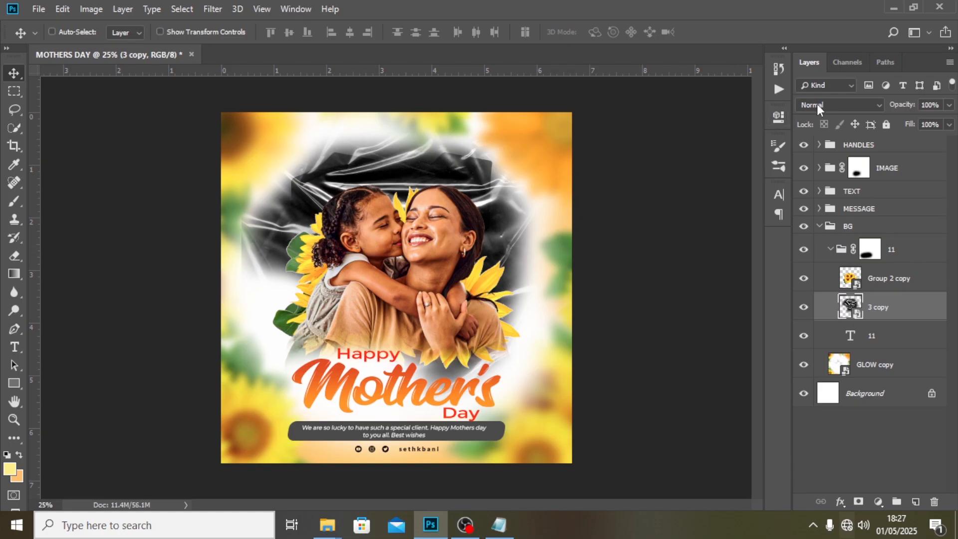
pyautogui.click(817, 104)
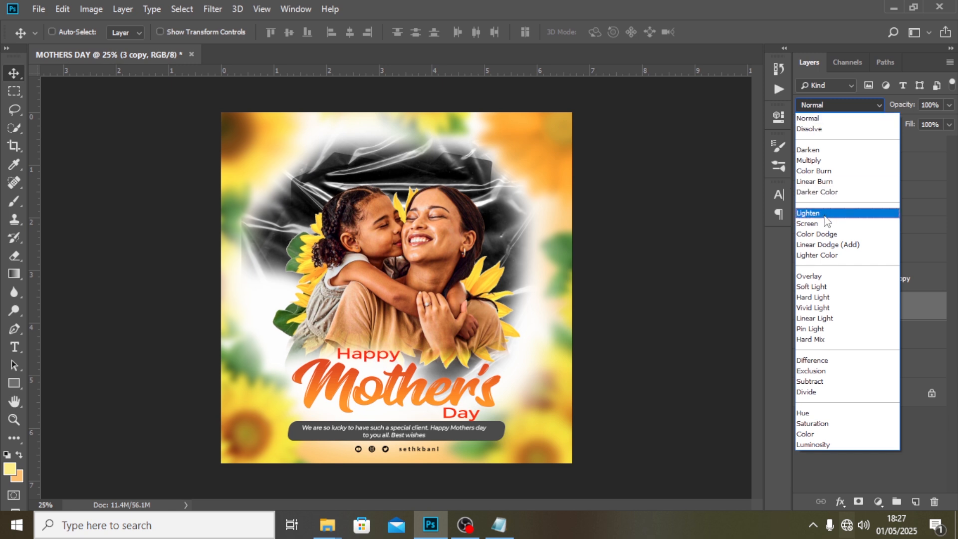
pyautogui.click(816, 223)
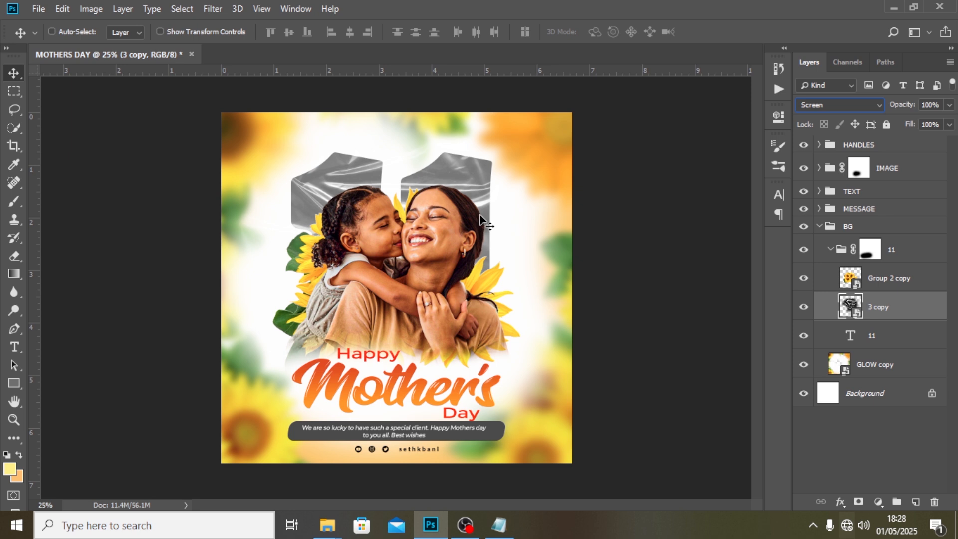
pyautogui.click(832, 250)
pyautogui.click(818, 226)
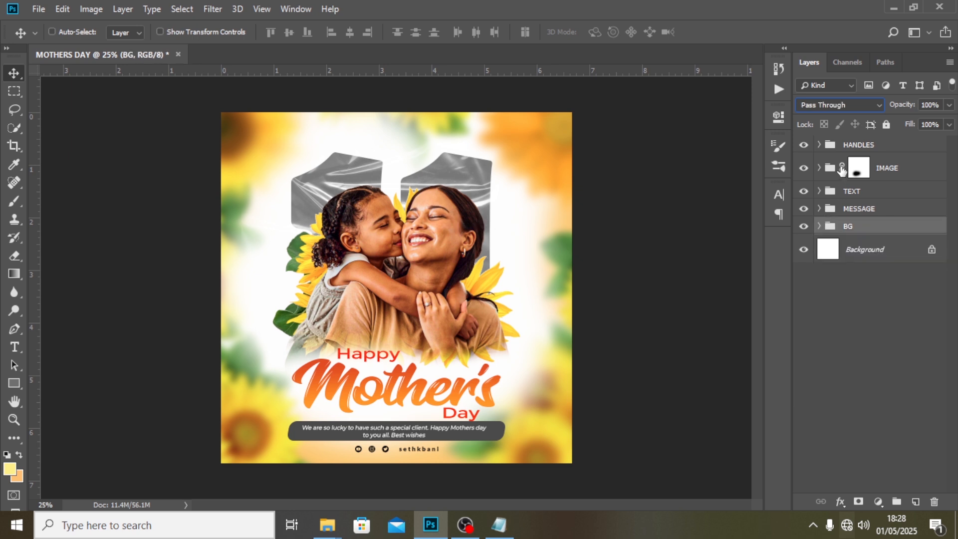
# Add a Gradient Map adjustment layer above the HANDLES group and set its dark-end colour stop to #1B0000.
pyautogui.click(854, 150)
pyautogui.click(878, 501)
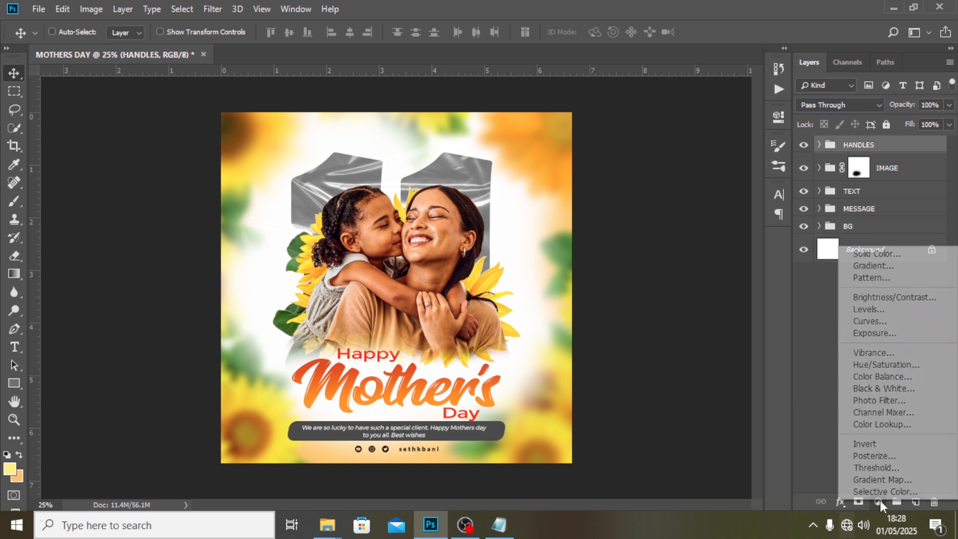
pyautogui.click(882, 478)
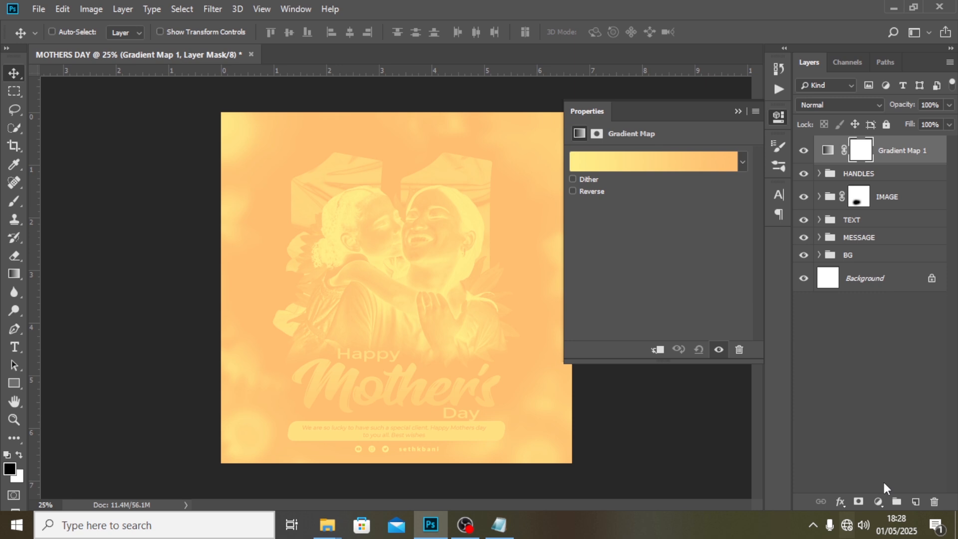
pyautogui.click(598, 163)
pyautogui.doubleClick(595, 289)
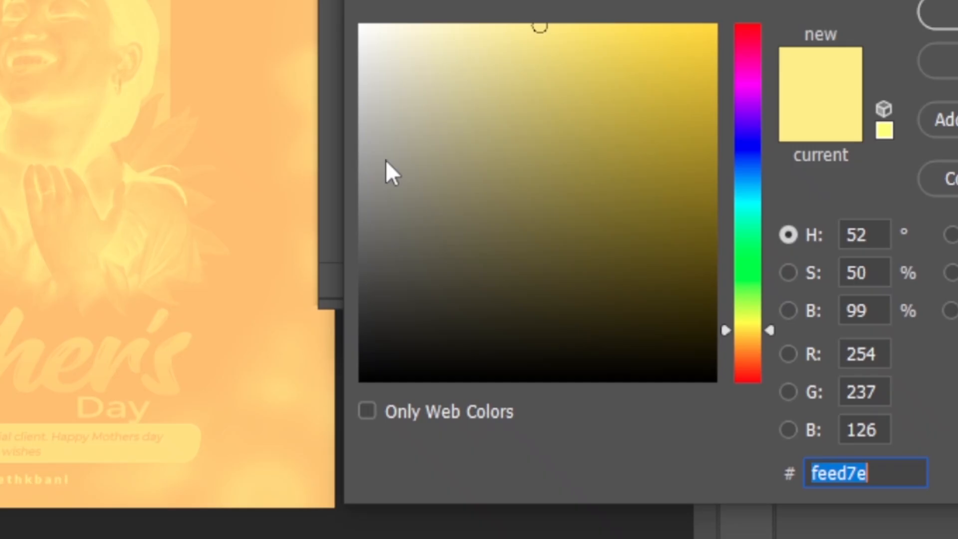
pyautogui.write('1B')
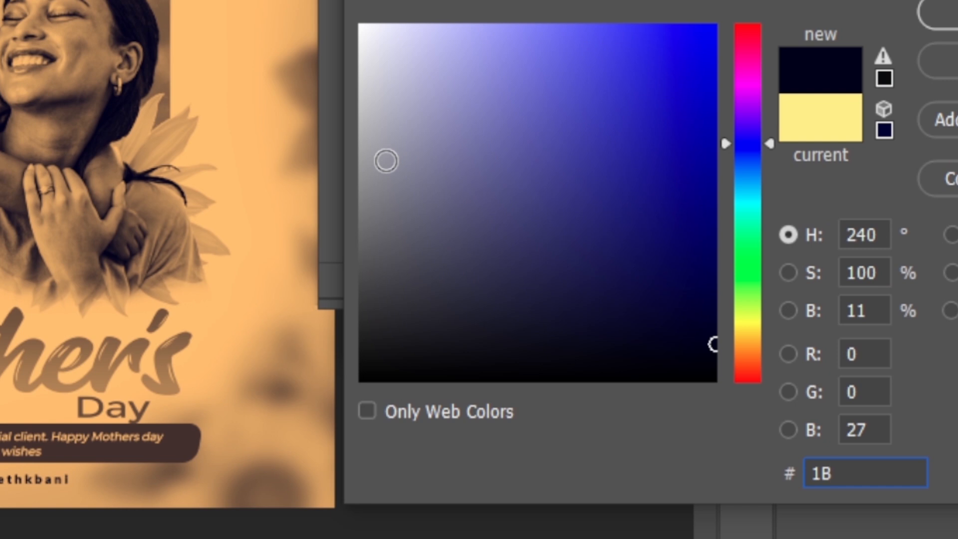
pyautogui.write('0000')
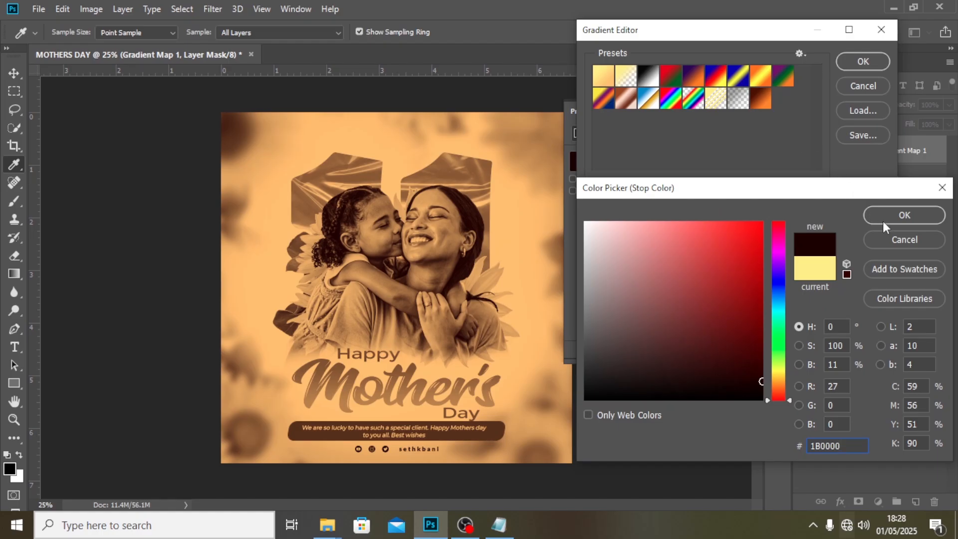
pyautogui.click(882, 220)
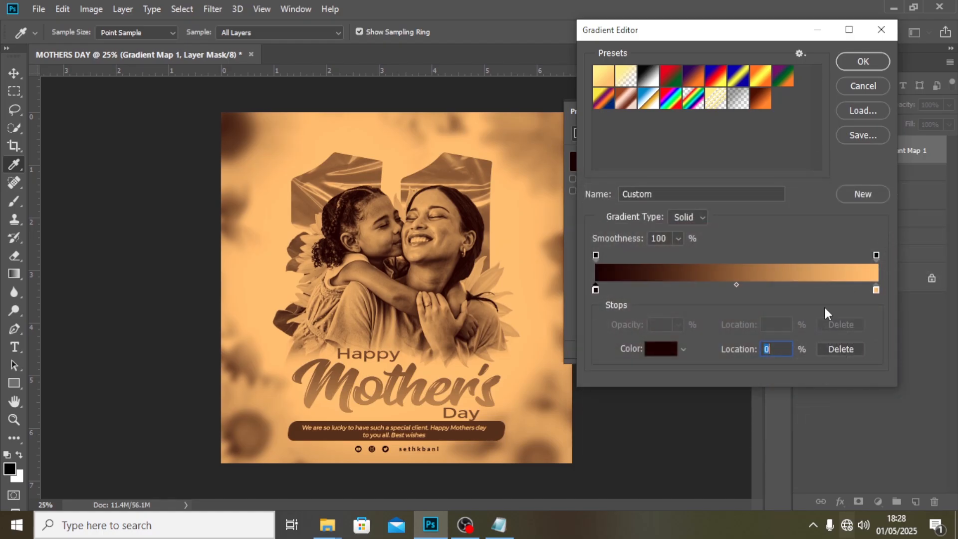
# Add a colour stop midway along the gradient map's ramp and set its colour to #D14F00.
pyautogui.click(738, 290)
pyautogui.doubleClick(738, 290)
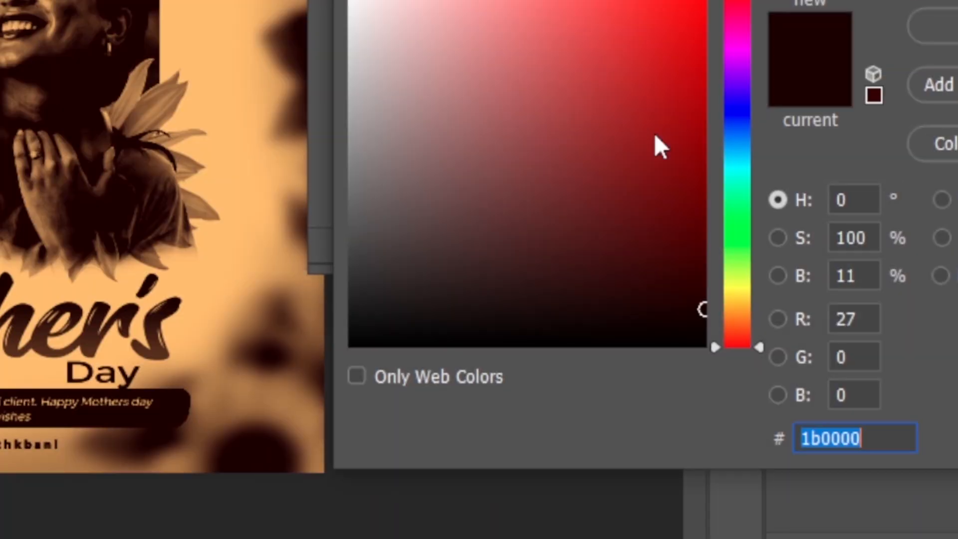
pyautogui.write('D1')
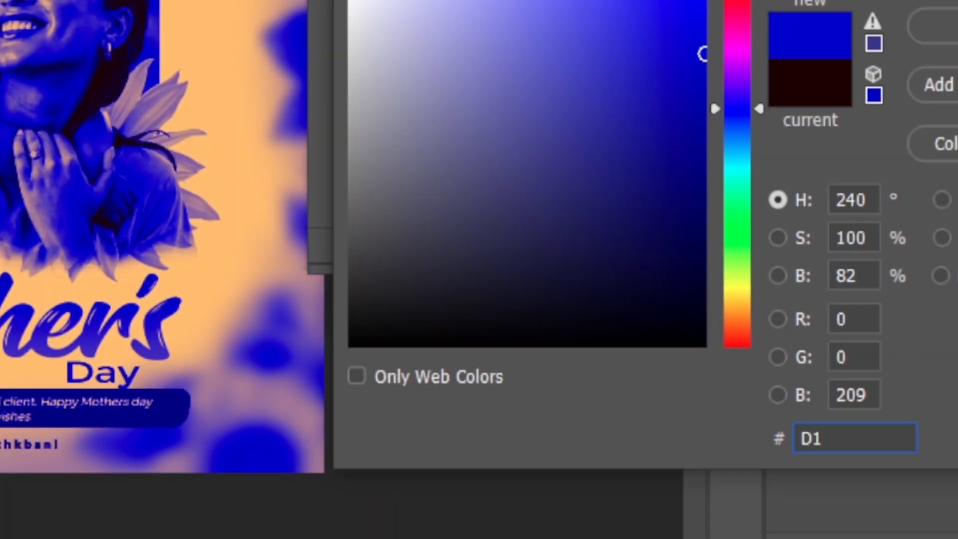
pyautogui.write('4F')
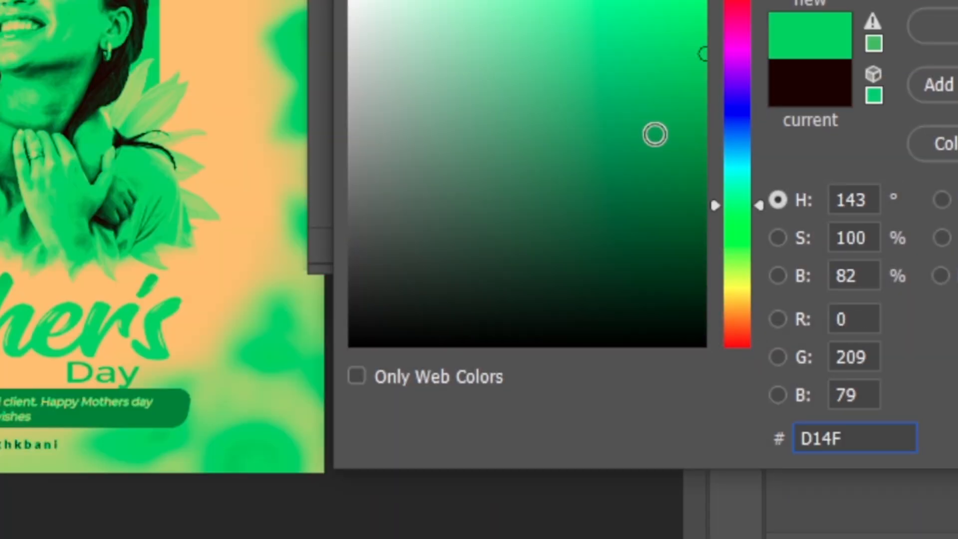
pyautogui.write('00')
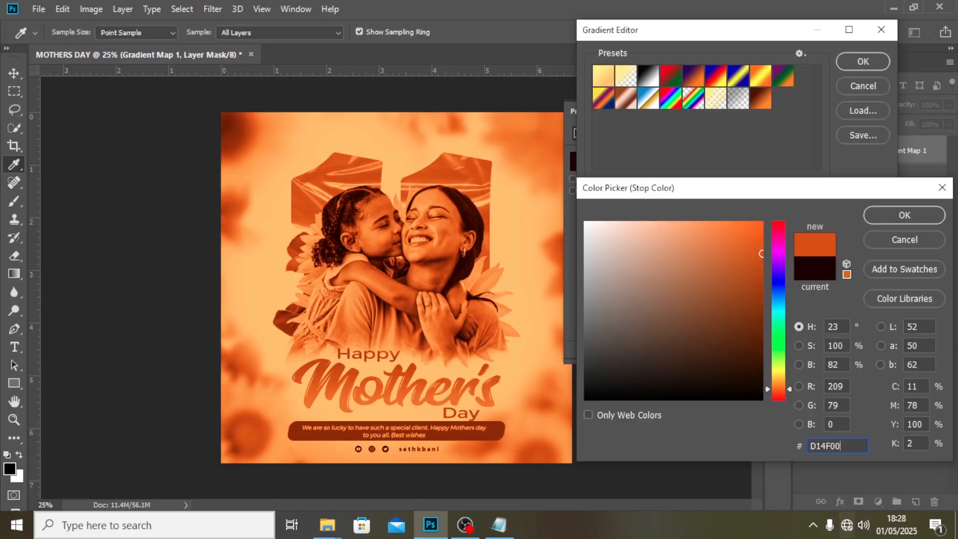
pyautogui.click(887, 217)
# Set the gradient's light-end colour stop to #FFF000 and apply the gradient.
pyautogui.doubleClick(876, 291)
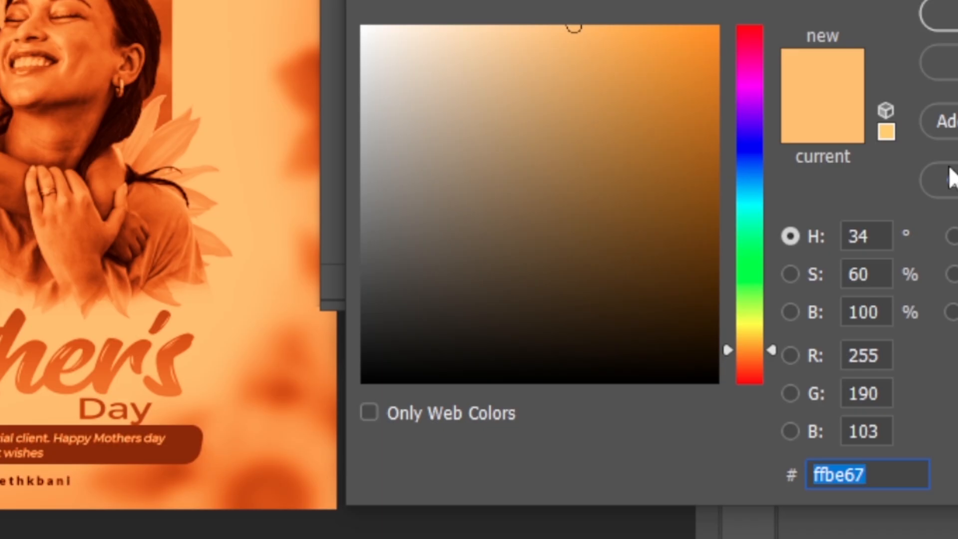
pyautogui.write('FFF')
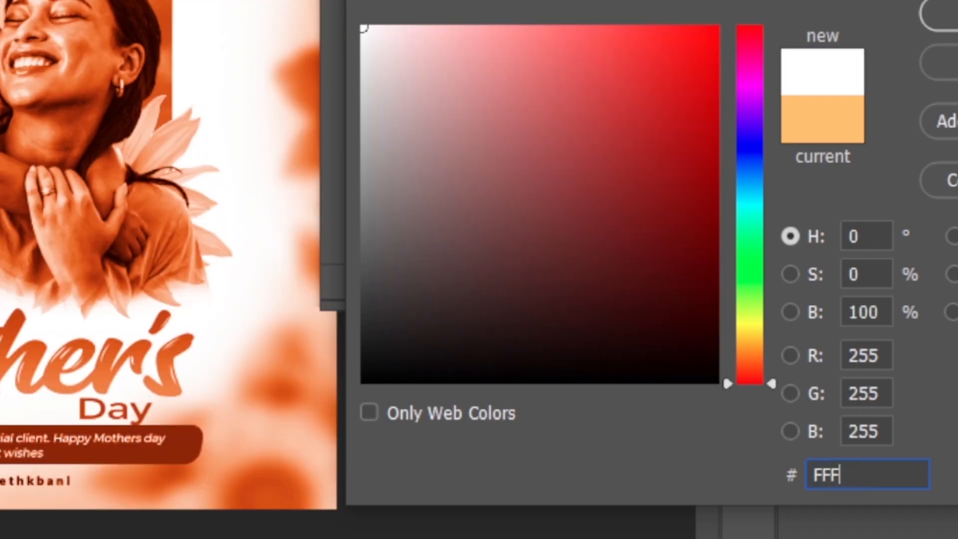
pyautogui.write('000')
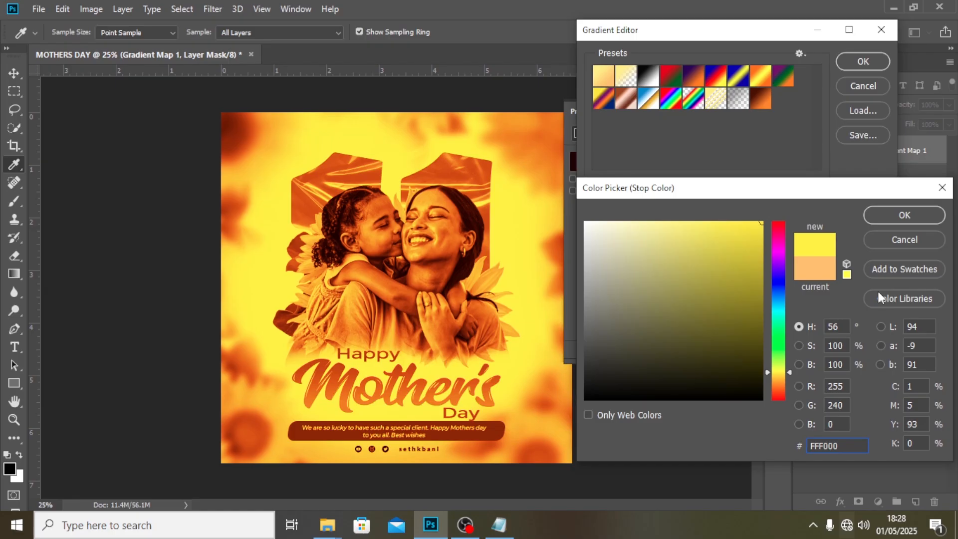
pyautogui.click(888, 215)
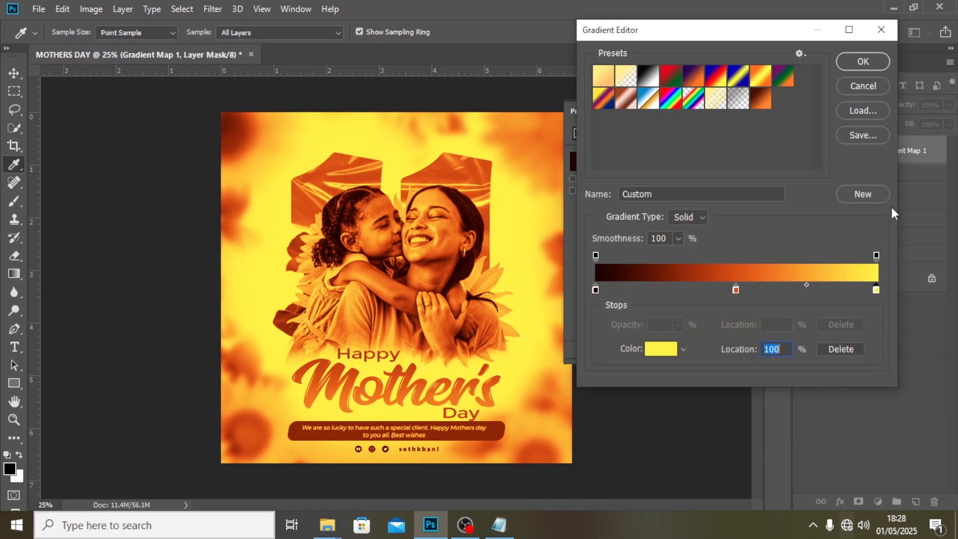
pyautogui.click(864, 60)
# Set the gradient map layer's blend mode to Soft Light and its opacity to 72%, comparing the flyer with and without it.
pyautogui.click(841, 105)
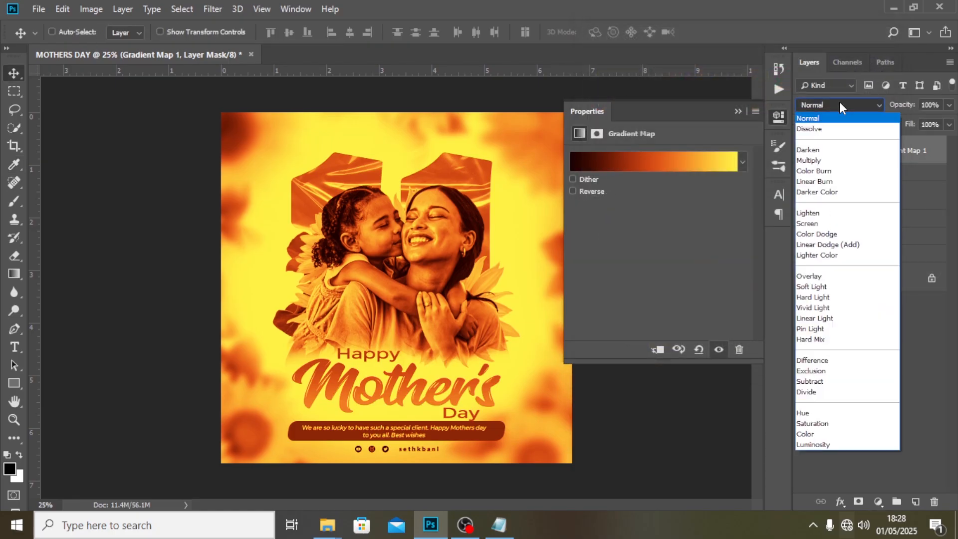
pyautogui.click(821, 287)
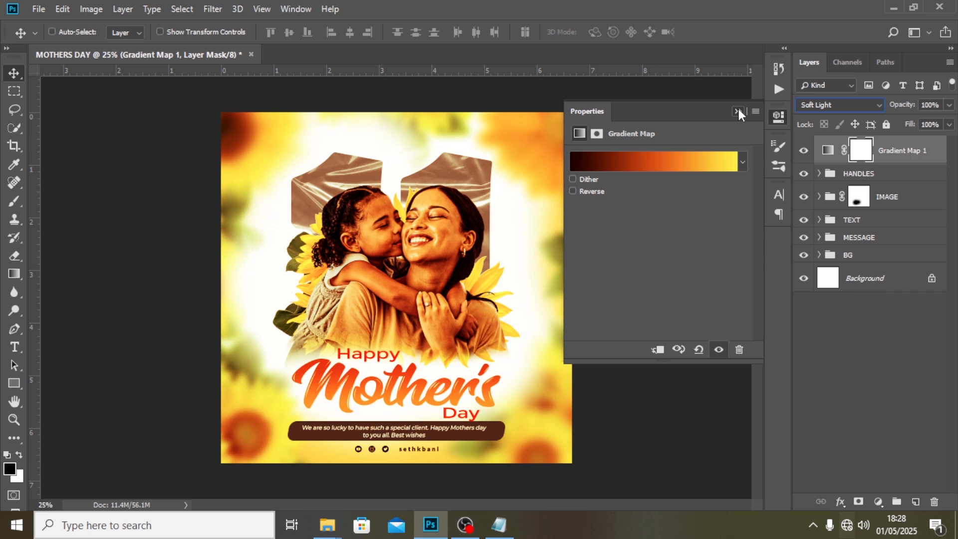
pyautogui.click(737, 111)
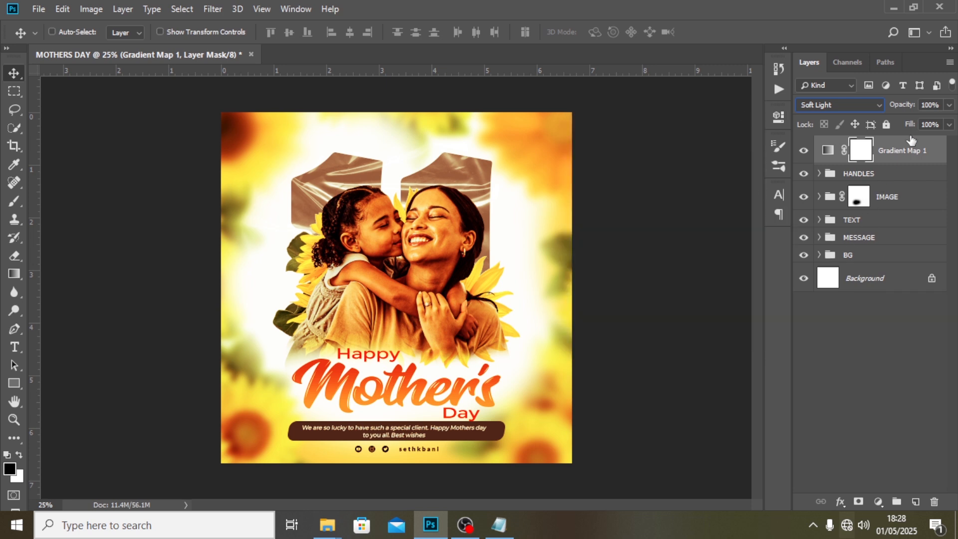
pyautogui.click(949, 105)
pyautogui.moveTo(935, 119); pyautogui.dragTo(930, 121)
pyautogui.click(803, 151)
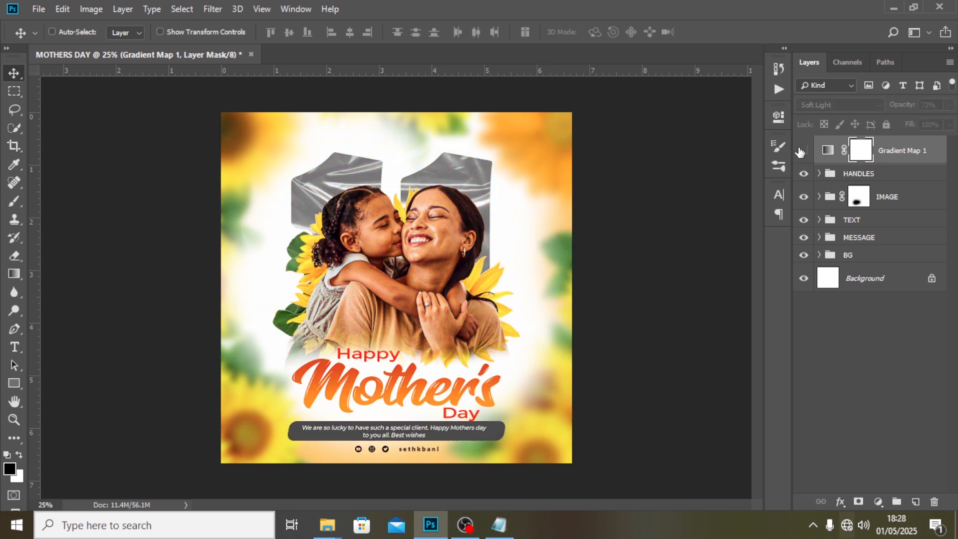
pyautogui.click(803, 151)
# Stamp all visible layers into a new layer above the gradient map and convert it to a smart object.
pyautogui.click(898, 159)
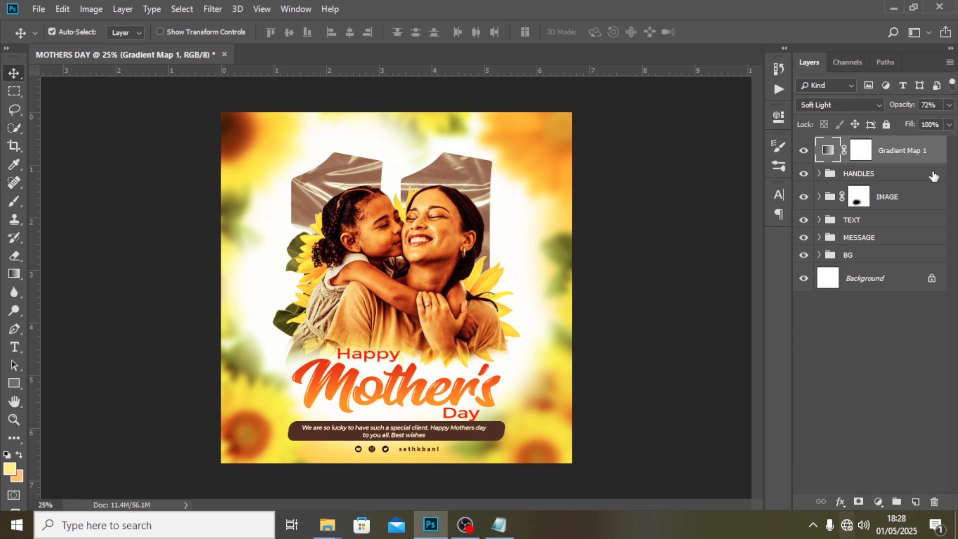
pyautogui.hotkey('ctrl', 'shift', 'alt', 'e')
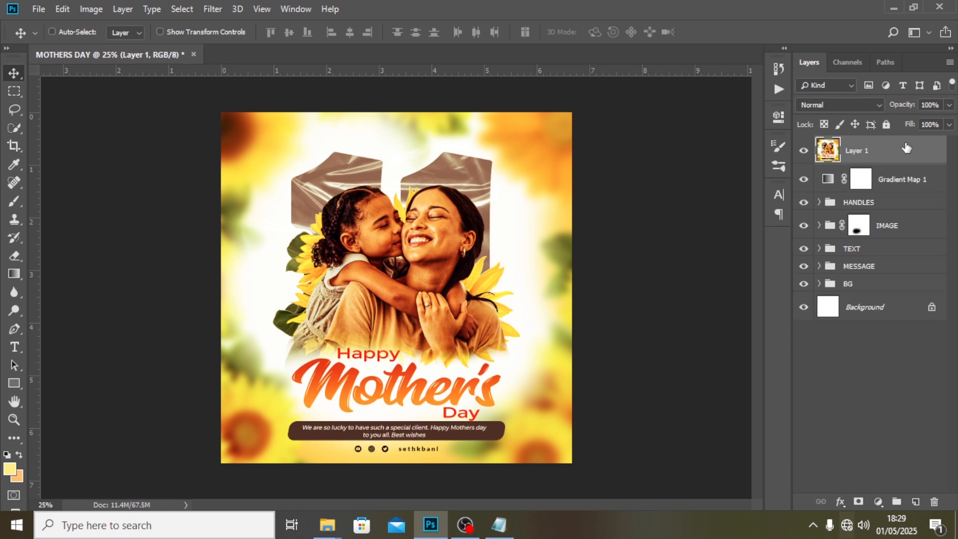
pyautogui.rightClick(902, 149)
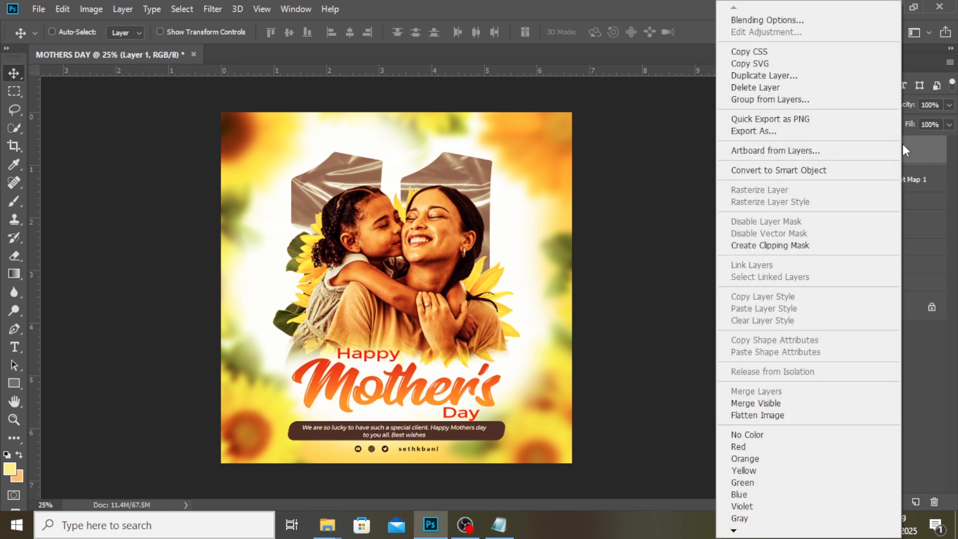
pyautogui.click(822, 175)
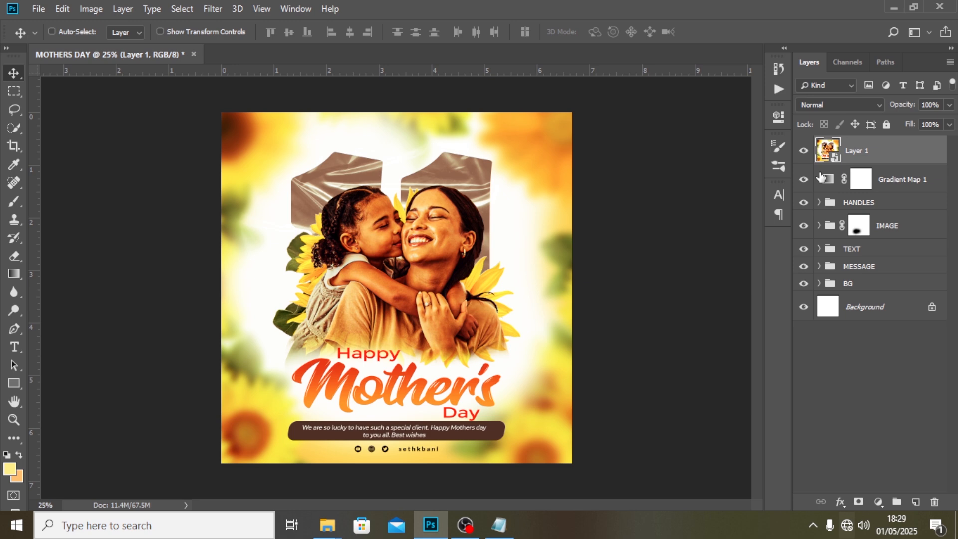
# Start the Camera Raw filter on the stamped smart object and set the sharpening amount to 53.
pyautogui.click(217, 7)
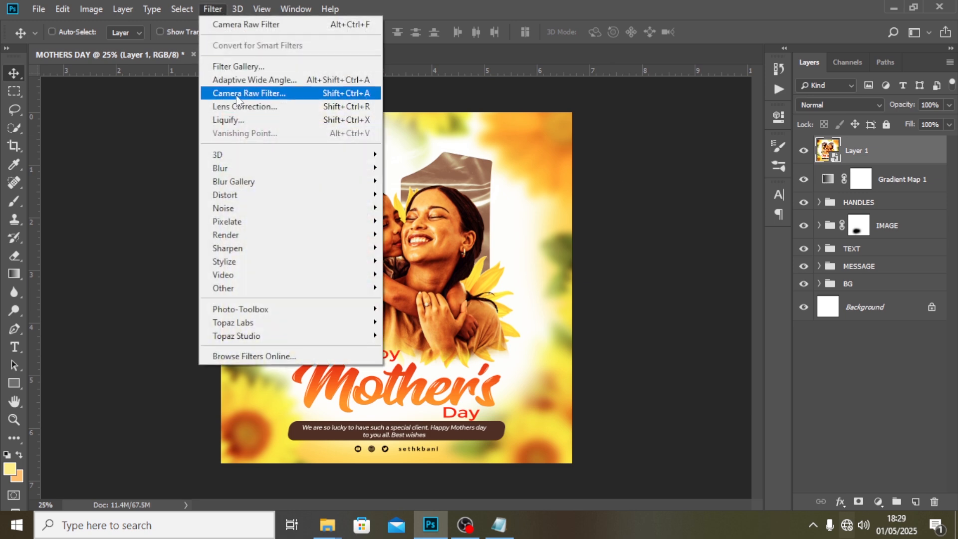
pyautogui.click(239, 92)
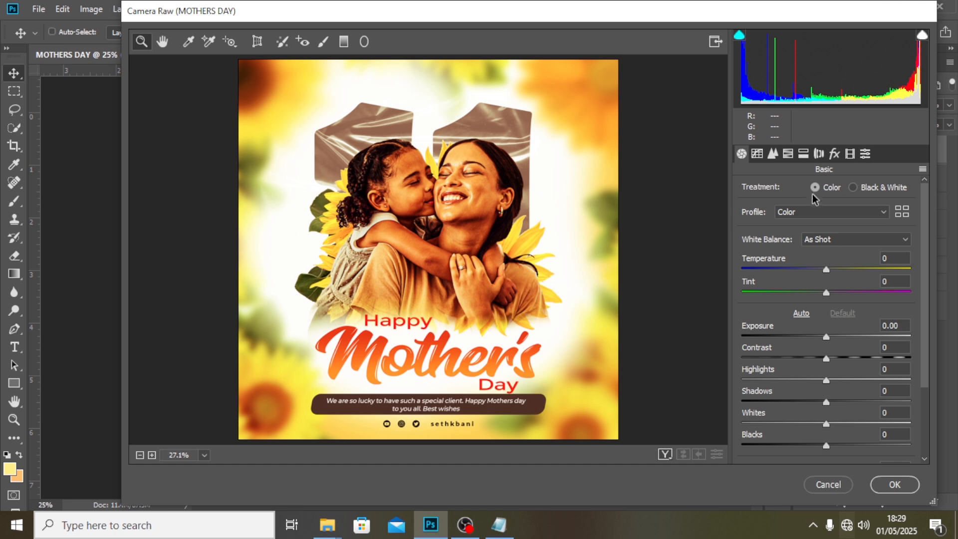
pyautogui.click(772, 153)
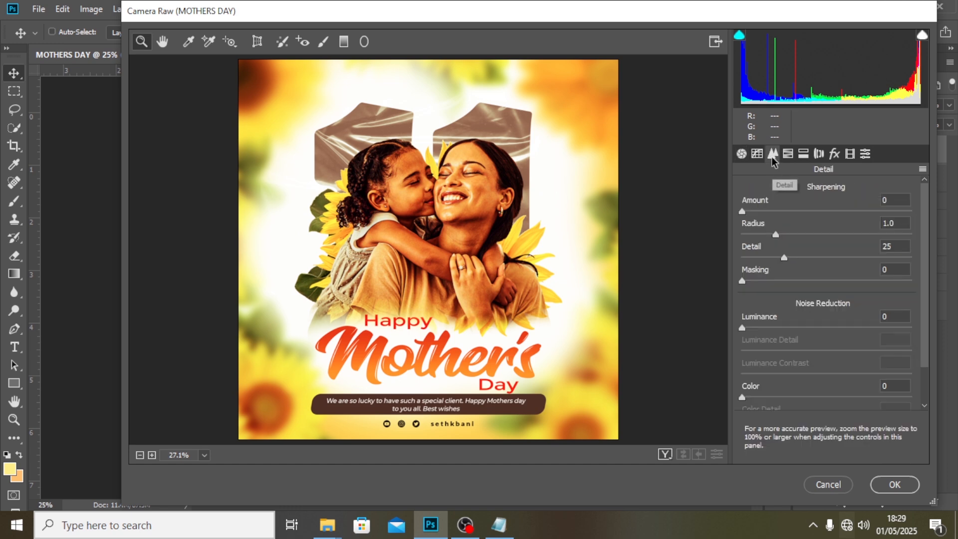
pyautogui.click(897, 199)
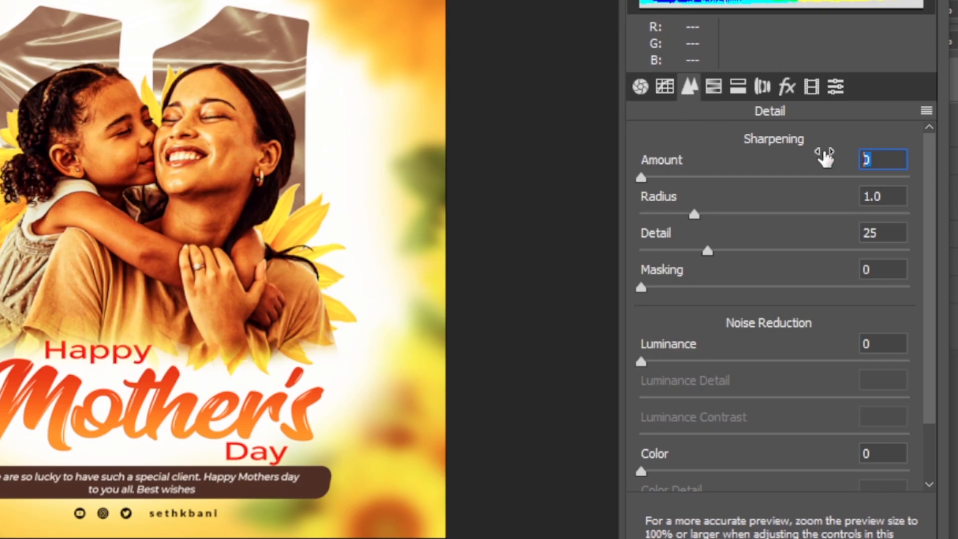
pyautogui.write('53')
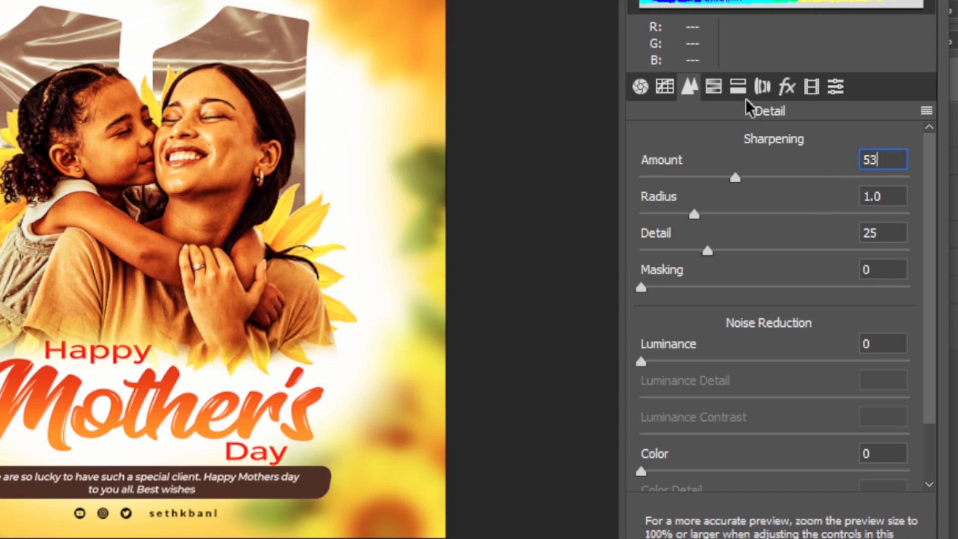
# Set the HSL saturation of Reds to +31, Oranges to +31 and Yellows to +18.
pyautogui.click(715, 88)
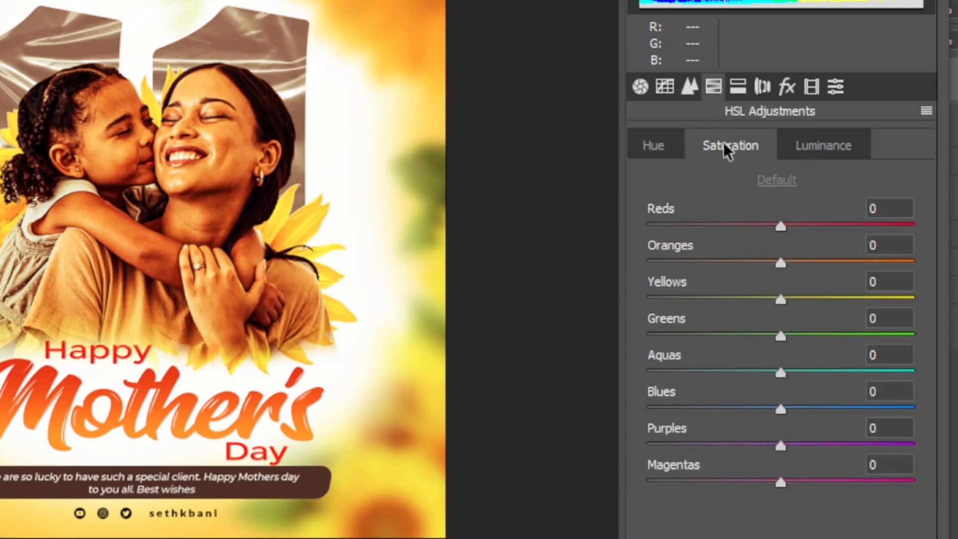
pyautogui.click(881, 207)
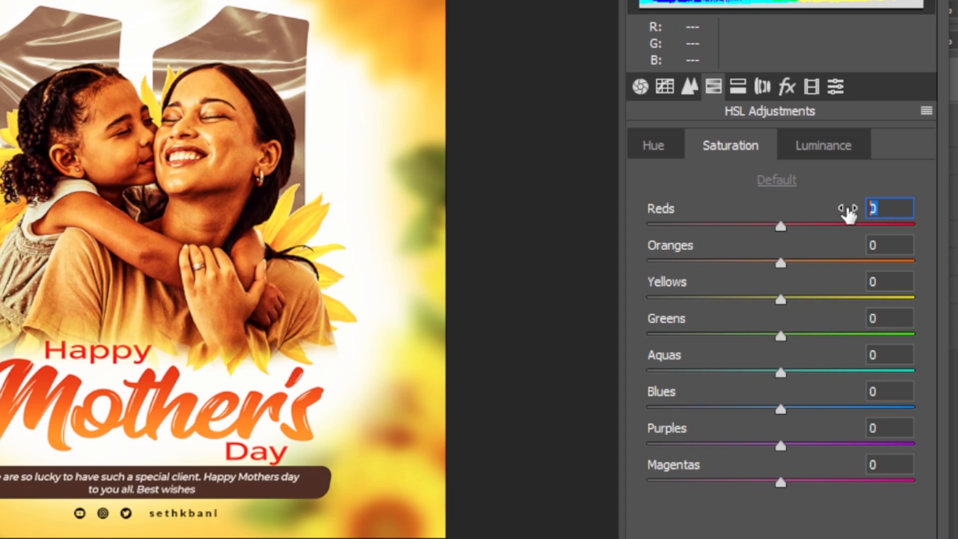
pyautogui.write('31')
pyautogui.click(878, 244)
pyautogui.write('31')
pyautogui.click(873, 282)
pyautogui.write('18')
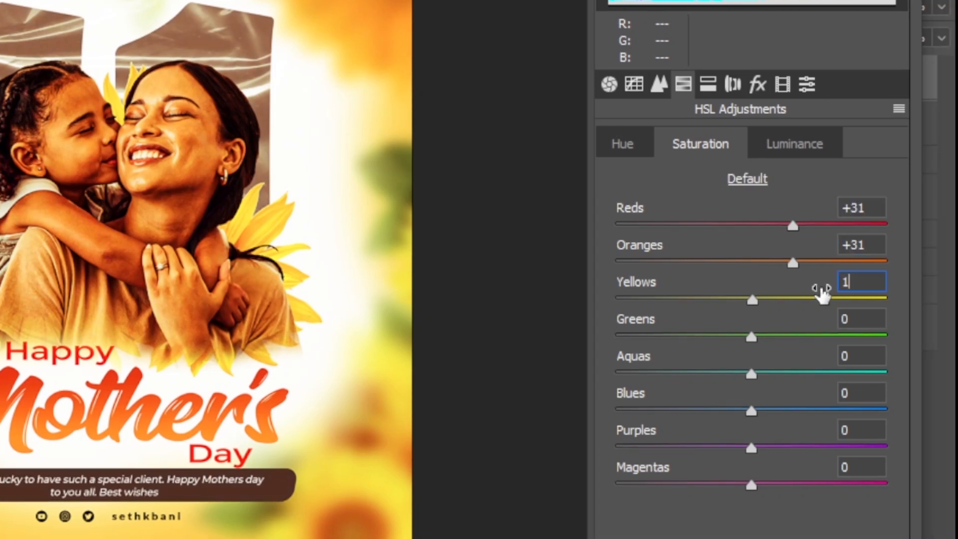
# Set the HSL saturation of Greens to +45, Aquas to +43, Blues to +49, Purples to +48 and Magentas to +42.
pyautogui.click(869, 319)
pyautogui.write('45')
pyautogui.click(861, 360)
pyautogui.write('43')
pyautogui.click(839, 391)
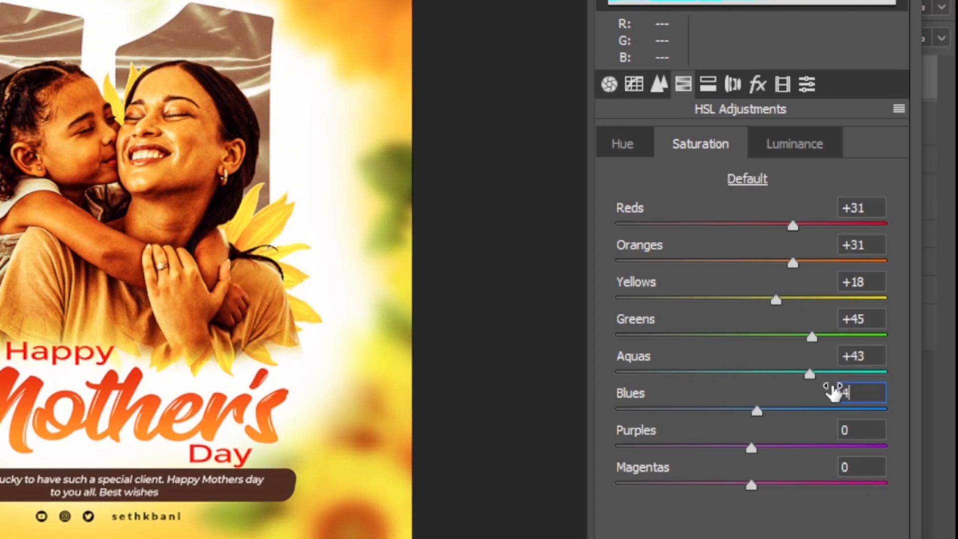
pyautogui.write('49')
pyautogui.click(858, 428)
pyautogui.write('48')
pyautogui.click(840, 468)
pyautogui.write('42')
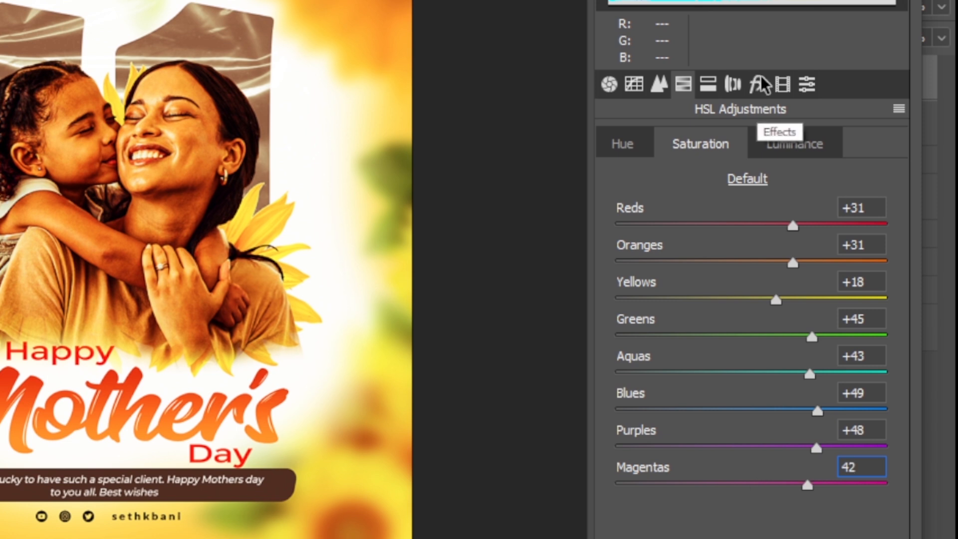
# Add a grain amount of 18 and a post-crop vignette amount of -17, and apply the Camera Raw filter.
pyautogui.click(773, 59)
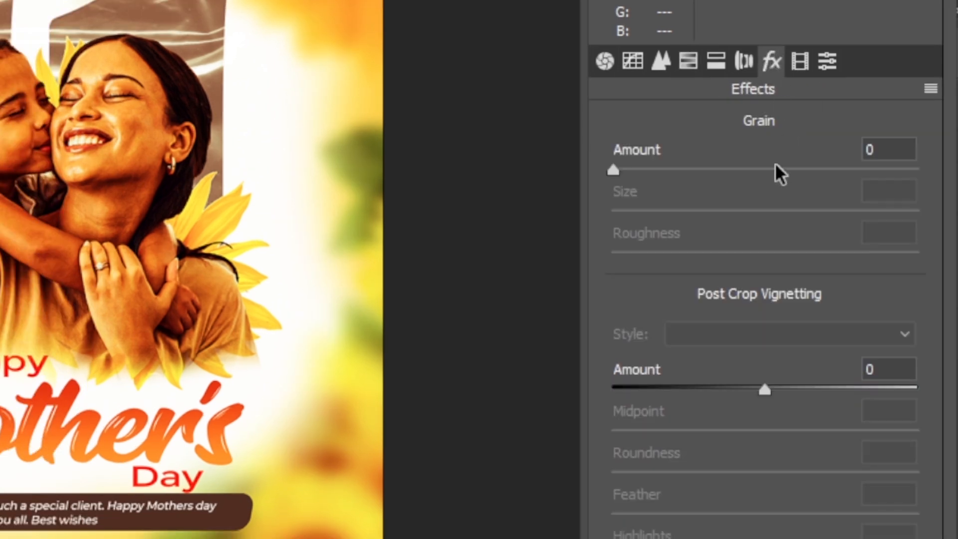
pyautogui.click(872, 146)
pyautogui.write('18')
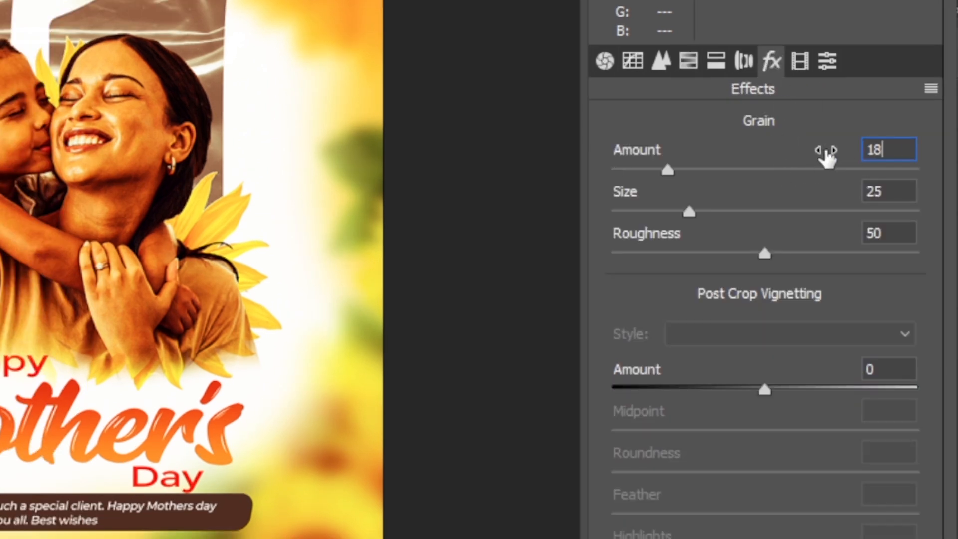
pyautogui.click(882, 369)
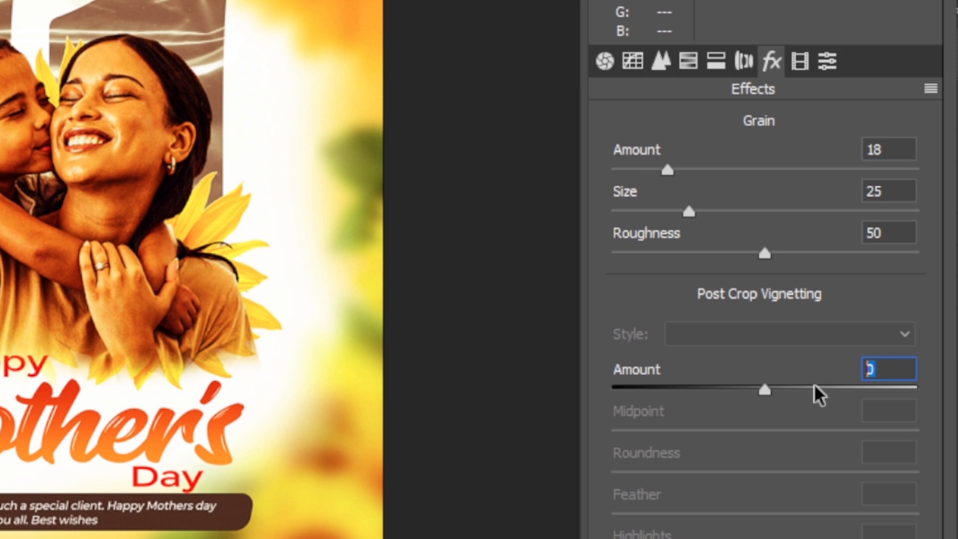
pyautogui.write('-17')
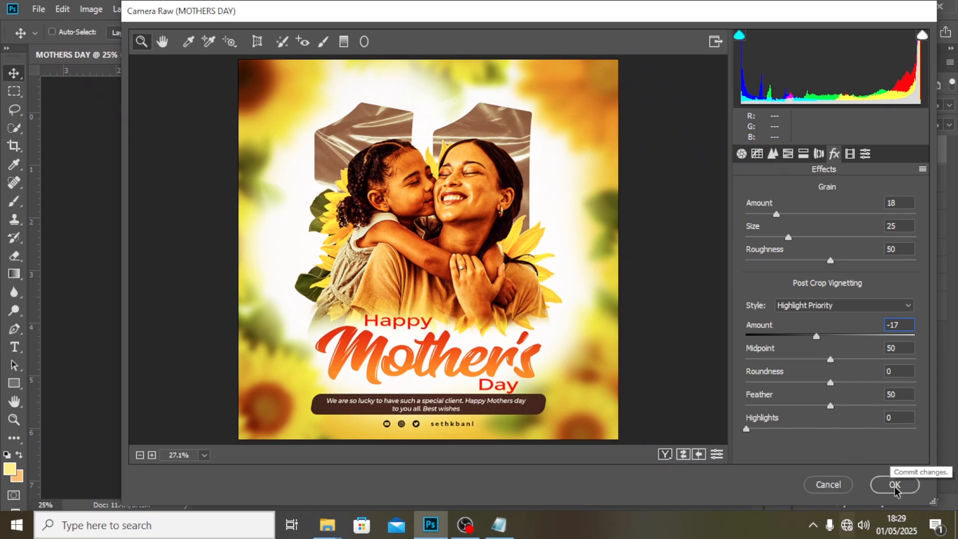
pyautogui.click(892, 483)
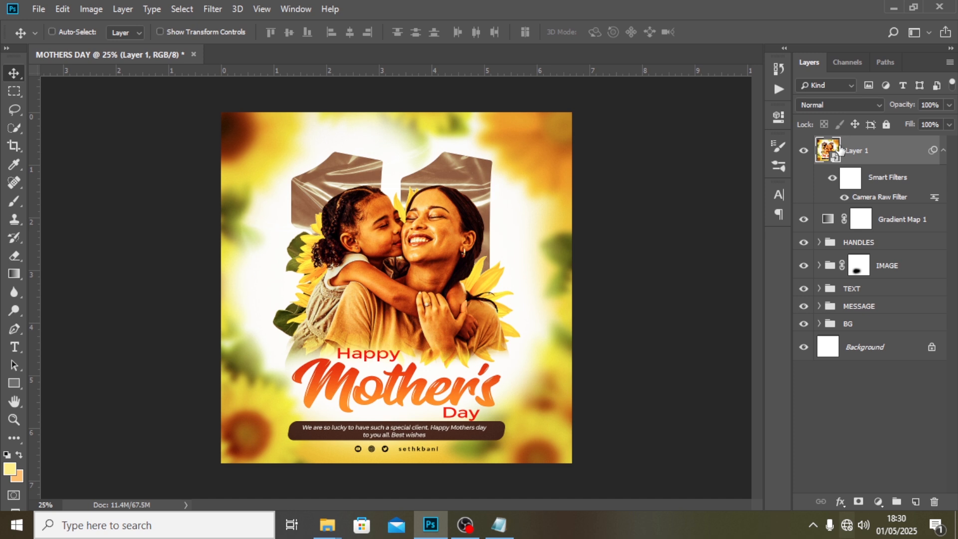
# Dab a soft 500 px glow in white sampled from the background beside the mother's neck on a new layer, and set its blending to Screen.
pyautogui.click(916, 502)
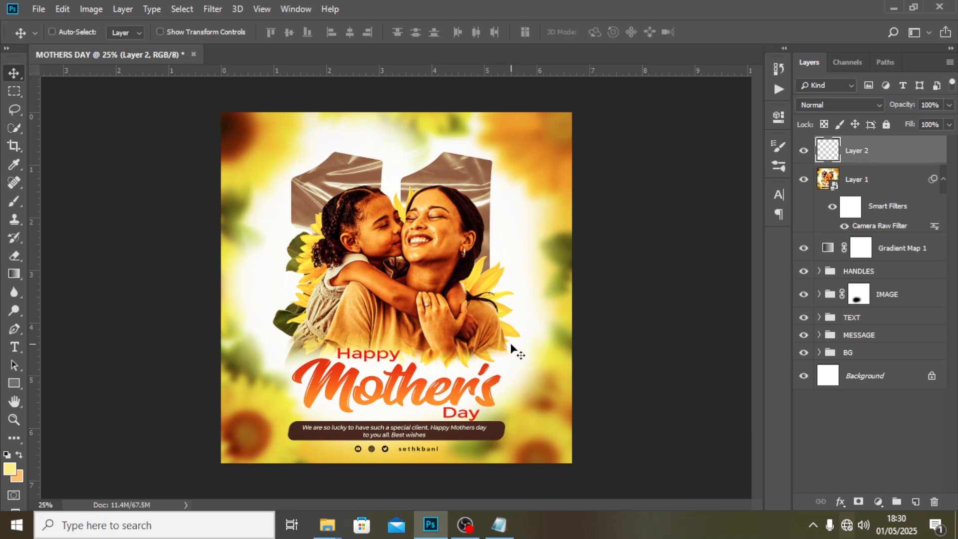
pyautogui.press('b')
pyautogui.keyDown('alt'); pyautogui.click(521, 247); pyautogui.keyUp('alt')
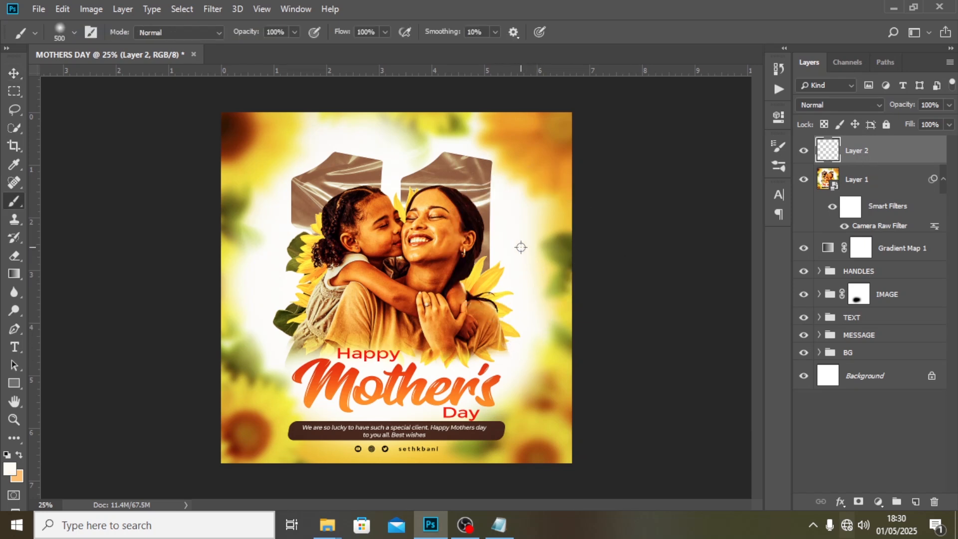
pyautogui.click(475, 262)
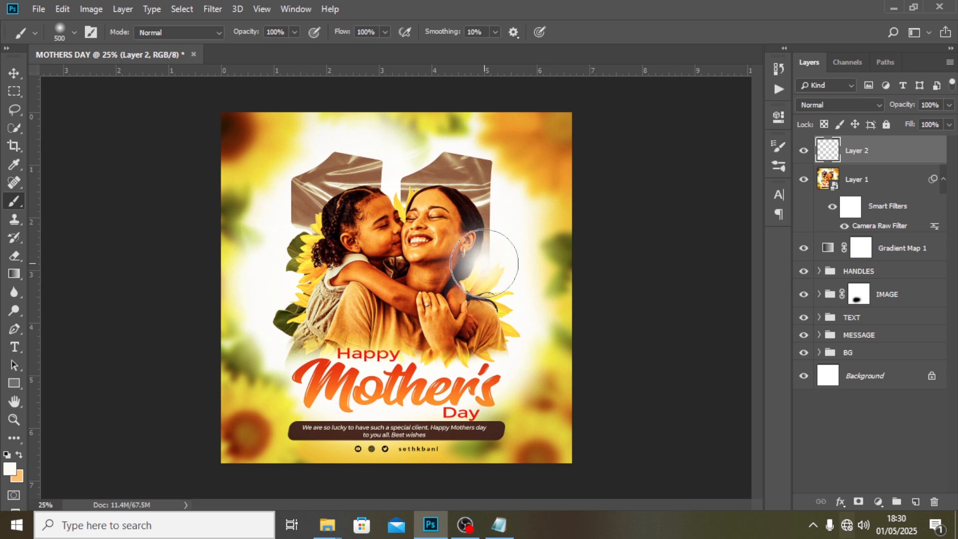
pyautogui.click(828, 106)
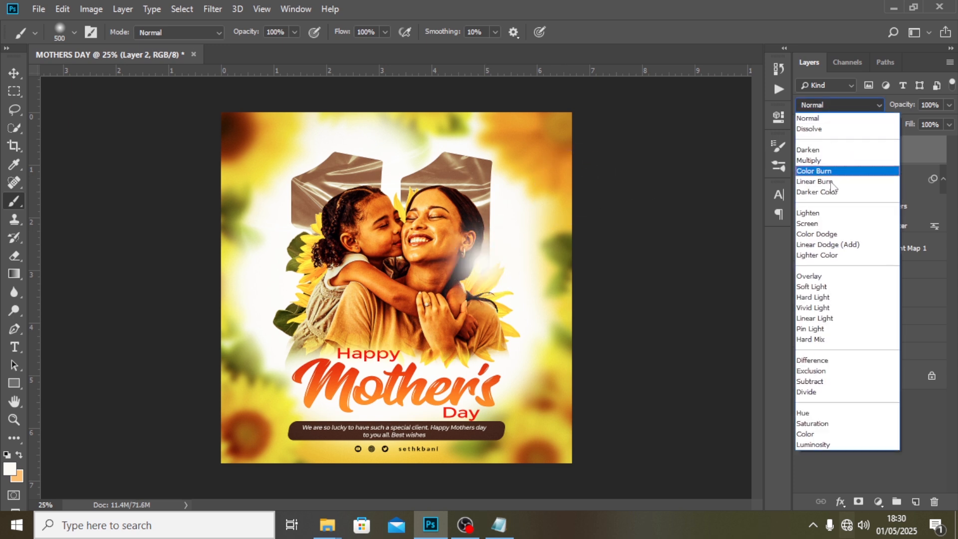
pyautogui.click(827, 223)
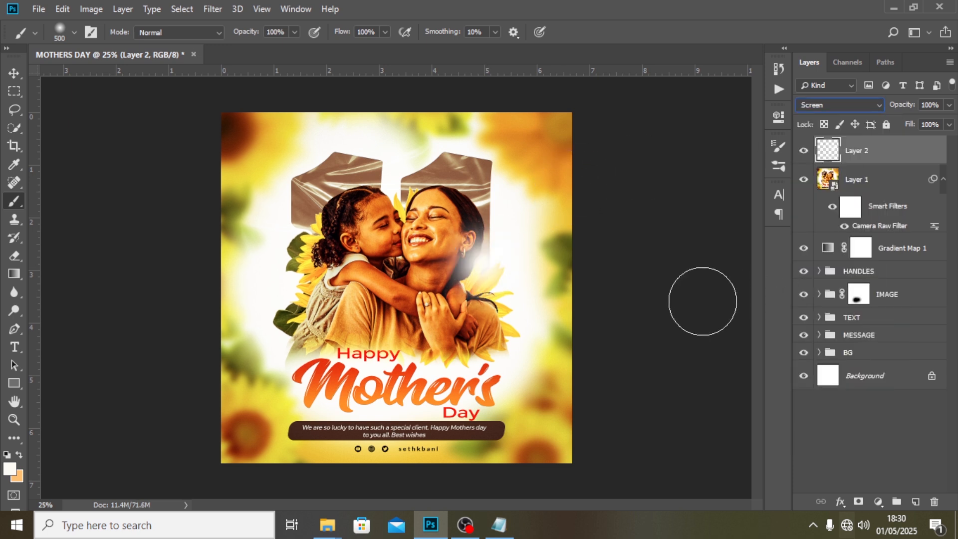
# Move the glow up beside the mother's ear, then duplicate it and place the copy between the two 1s above the heads.
pyautogui.click(13, 73)
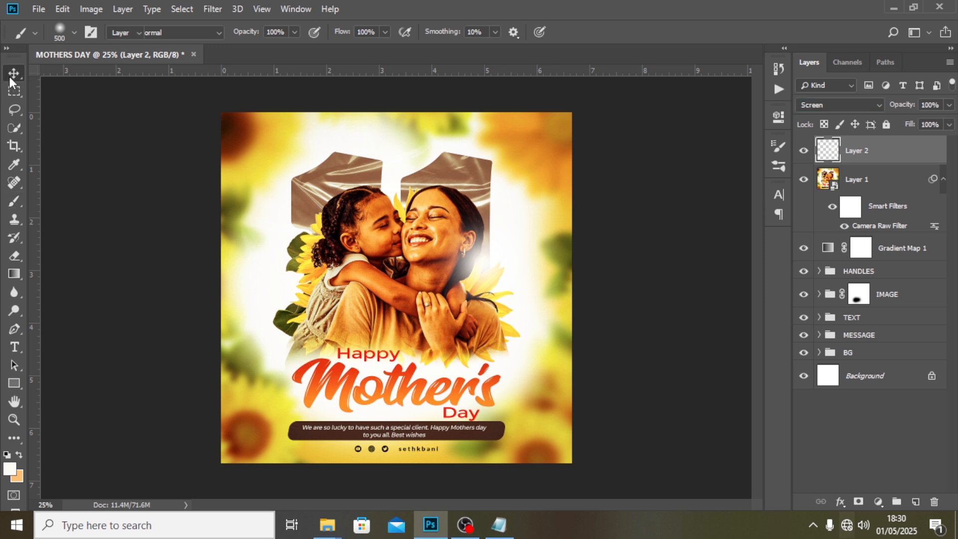
pyautogui.moveTo(500, 262); pyautogui.dragTo(511, 236)
pyautogui.hotkey('ctrl', 'j')
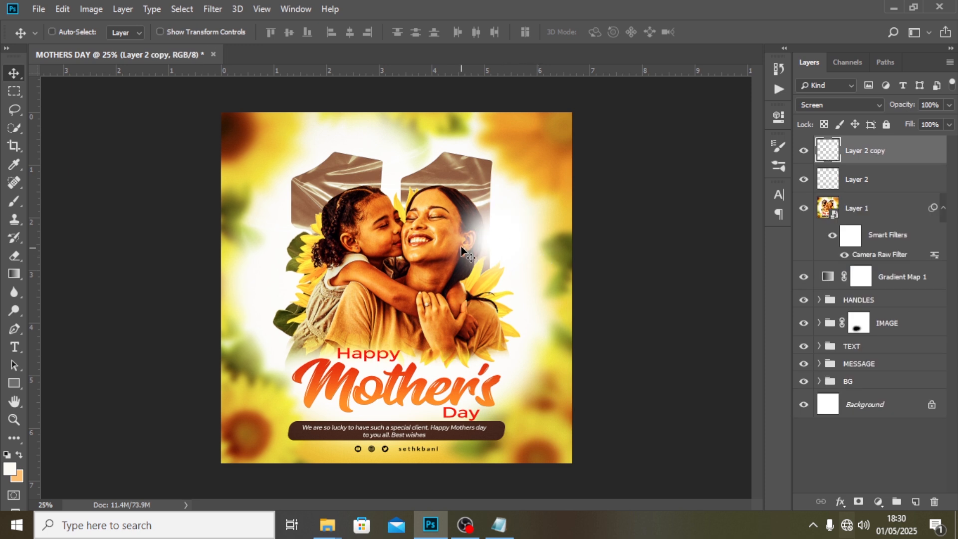
pyautogui.moveTo(469, 241); pyautogui.dragTo(370, 182)
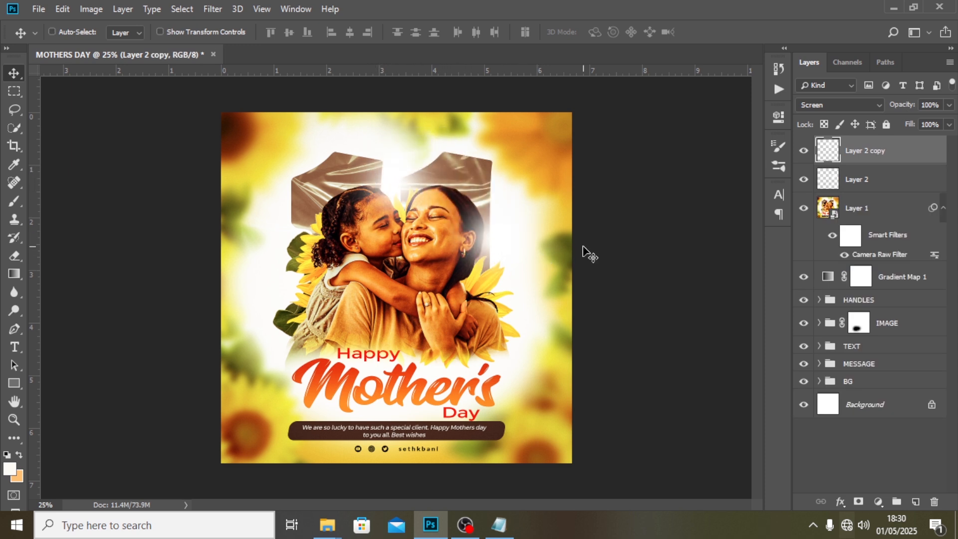
# Place another glow copy behind the girl's back and enlarge it to about 174% width and 143% height.
pyautogui.moveTo(467, 198); pyautogui.dragTo(359, 298)
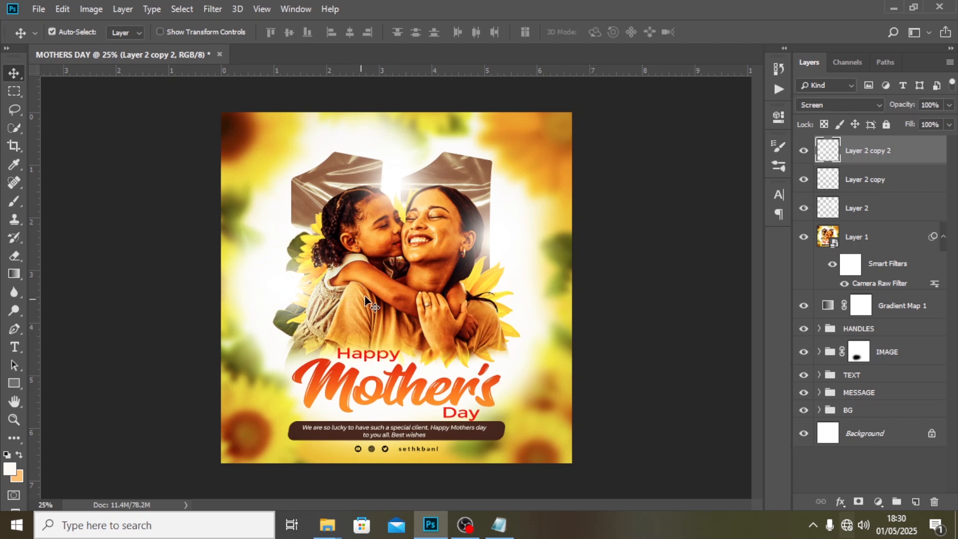
pyautogui.hotkey('ctrl', 't')
pyautogui.moveTo(361, 358); pyautogui.dragTo(413, 389)
pyautogui.moveTo(349, 316); pyautogui.dragTo(339, 311)
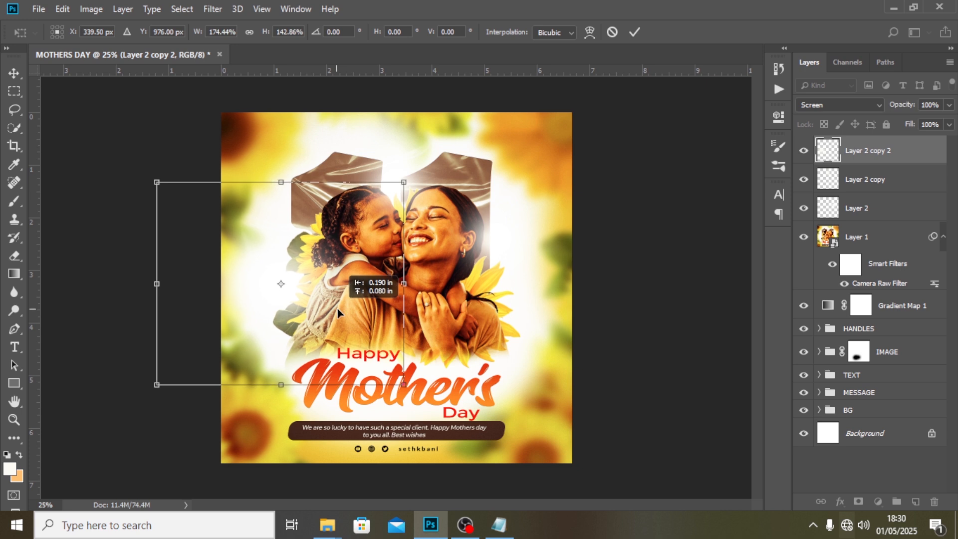
pyautogui.press('Return')
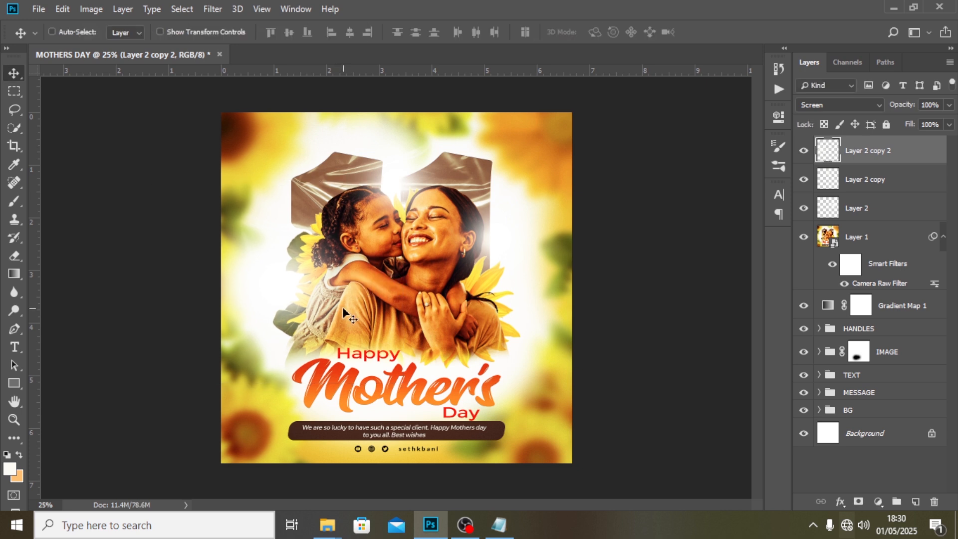
# Add another glow copy at 45% opacity and position it over the right end of the message bar below the title.
pyautogui.moveTo(348, 312); pyautogui.dragTo(450, 374)
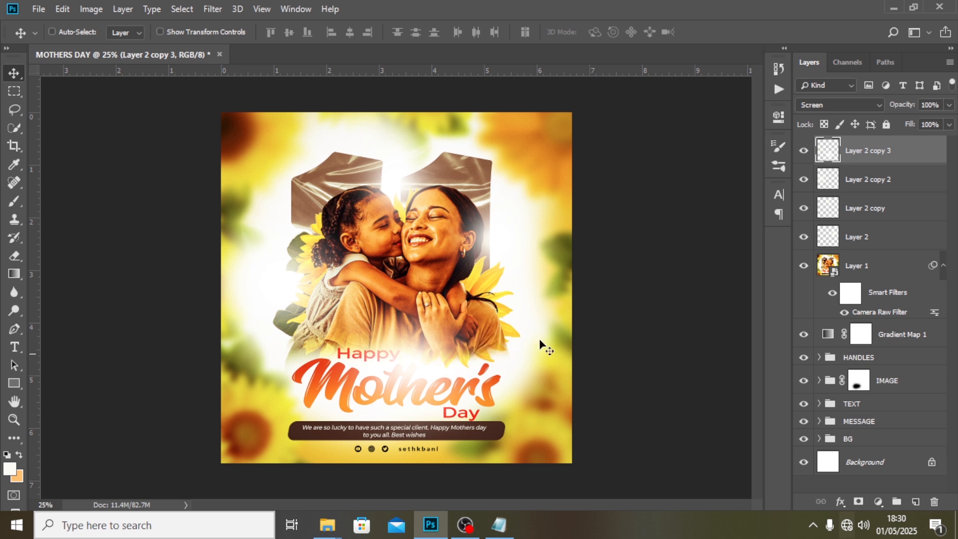
pyautogui.click(947, 105)
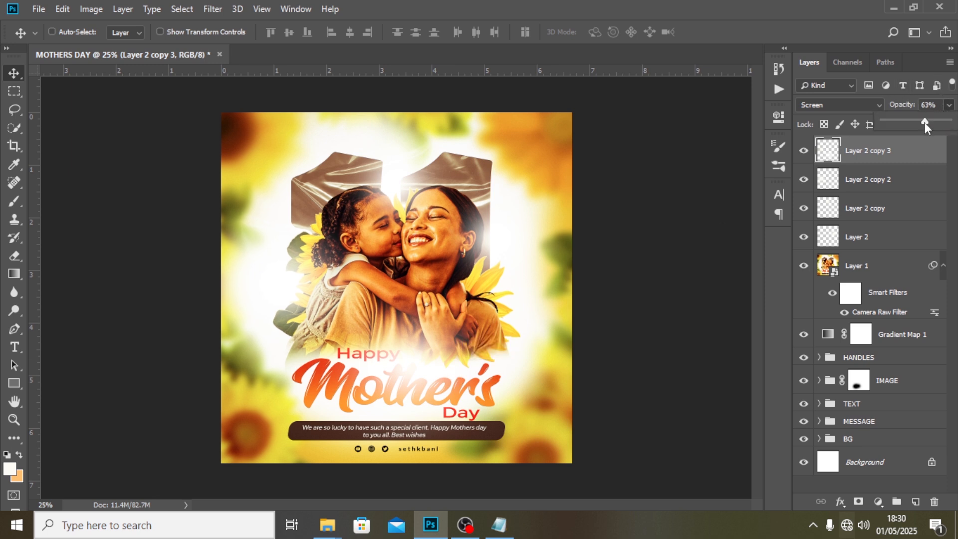
pyautogui.moveTo(914, 122); pyautogui.dragTo(912, 122)
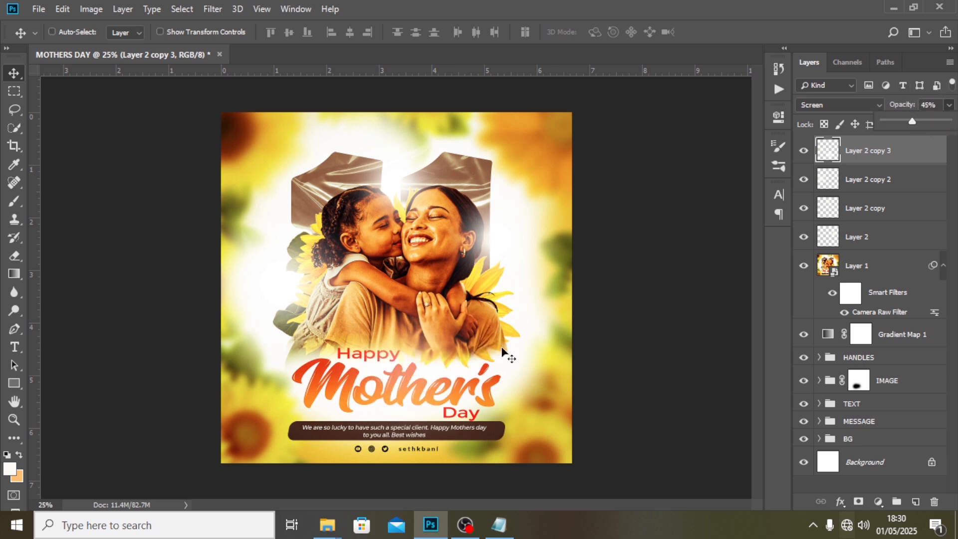
pyautogui.moveTo(435, 344); pyautogui.dragTo(492, 418)
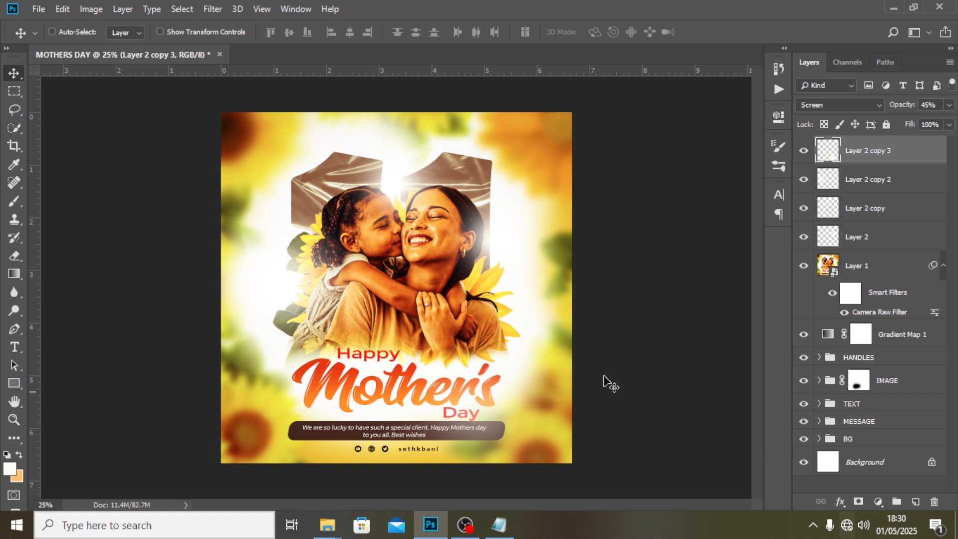
# Group the four glow layers and name the group GLOW.
pyautogui.keyDown('shift'); pyautogui.click(850, 245); pyautogui.keyUp('shift')
pyautogui.hotkey('ctrl', 'g')
pyautogui.doubleClick(859, 146)
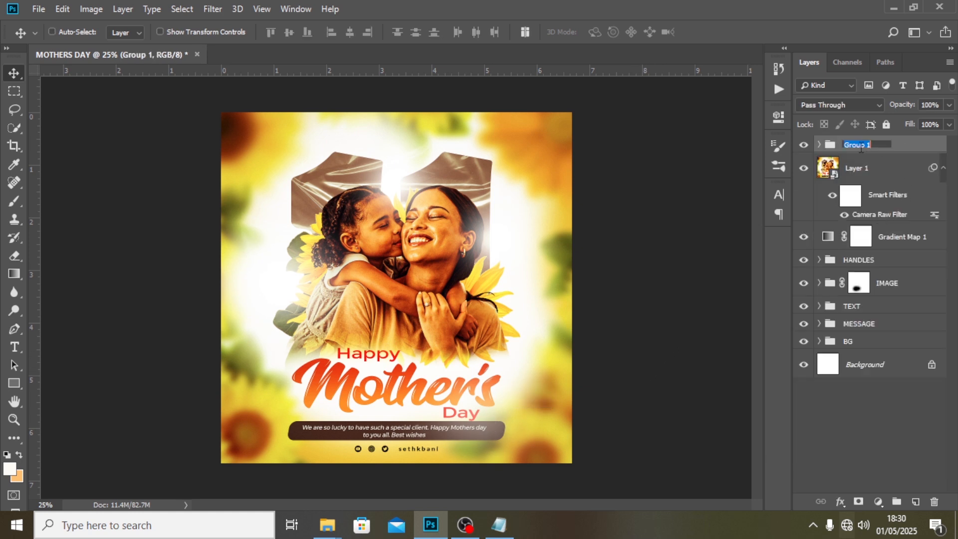
pyautogui.write('GLOW')
pyautogui.press('Return')
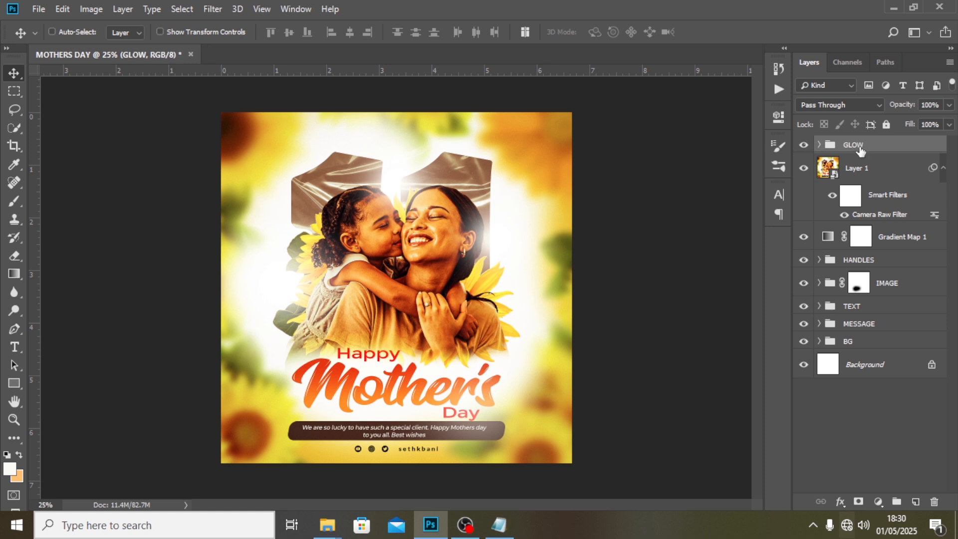